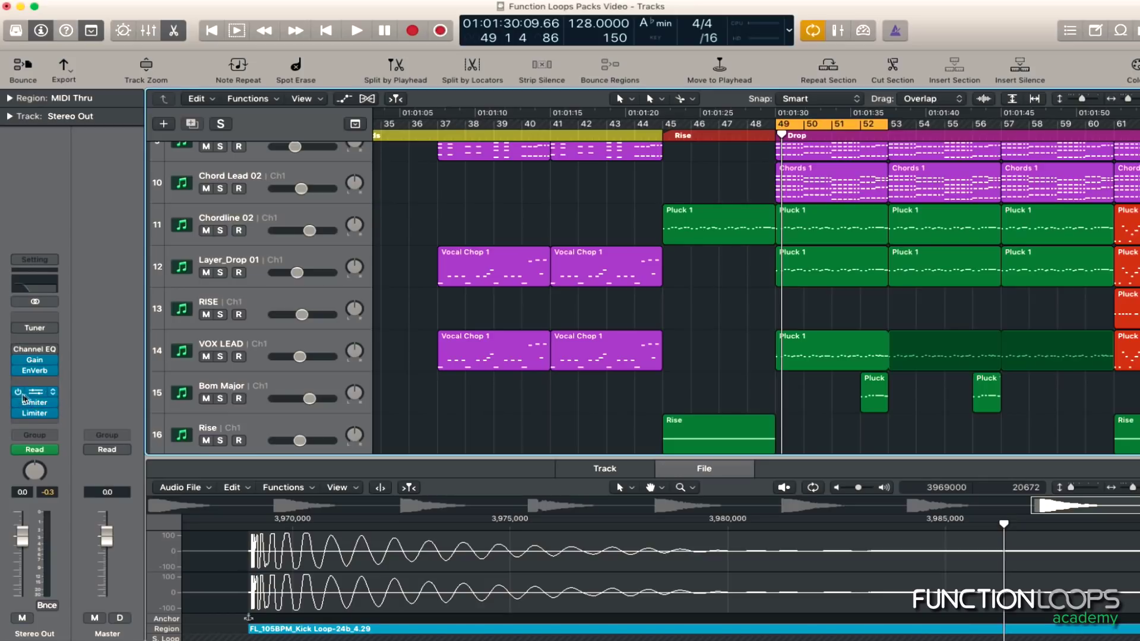
Inspect the settings of each of the three Limiter plug-ins on the Stereo Out channel
{"action": "left_click", "coordinate": [36, 395]}
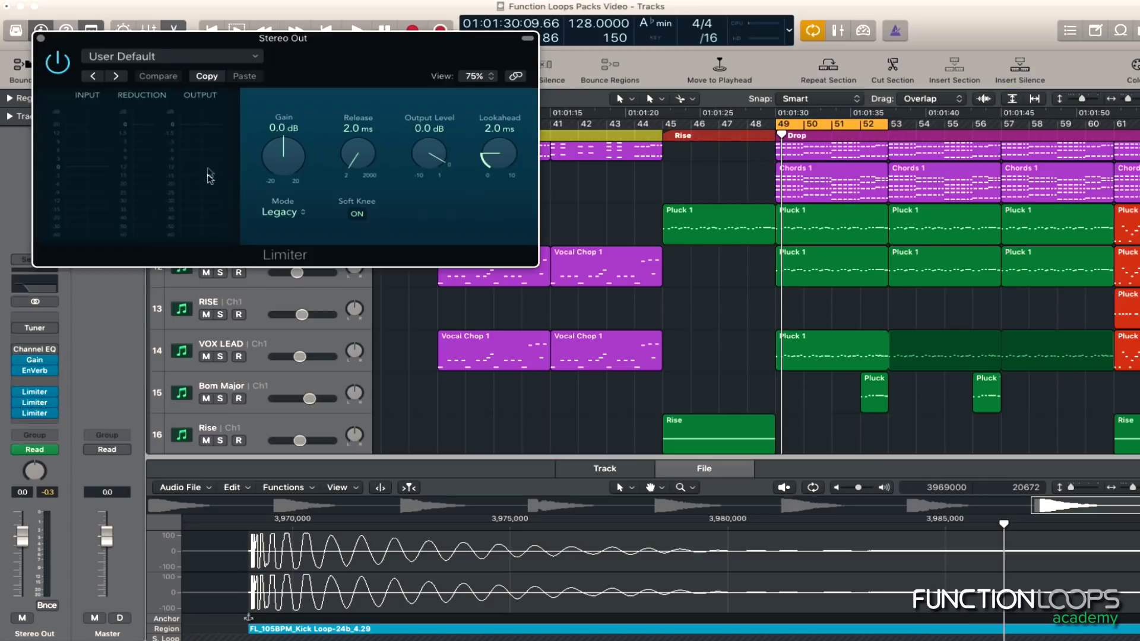
{"action": "left_click", "coordinate": [40, 39]}
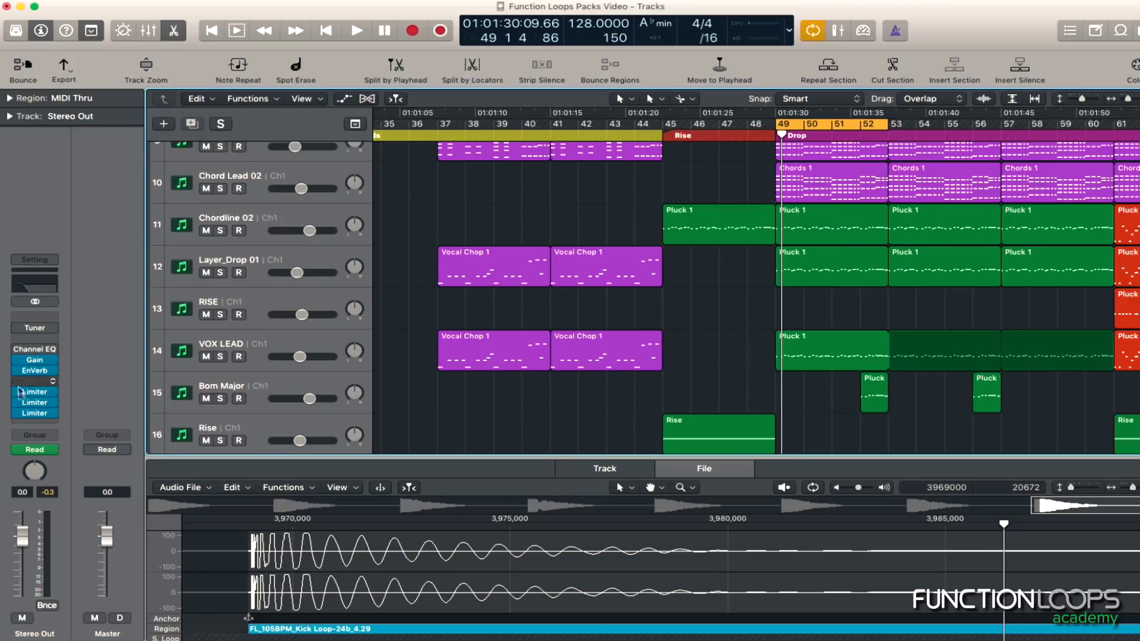
{"action": "left_click", "coordinate": [34, 403]}
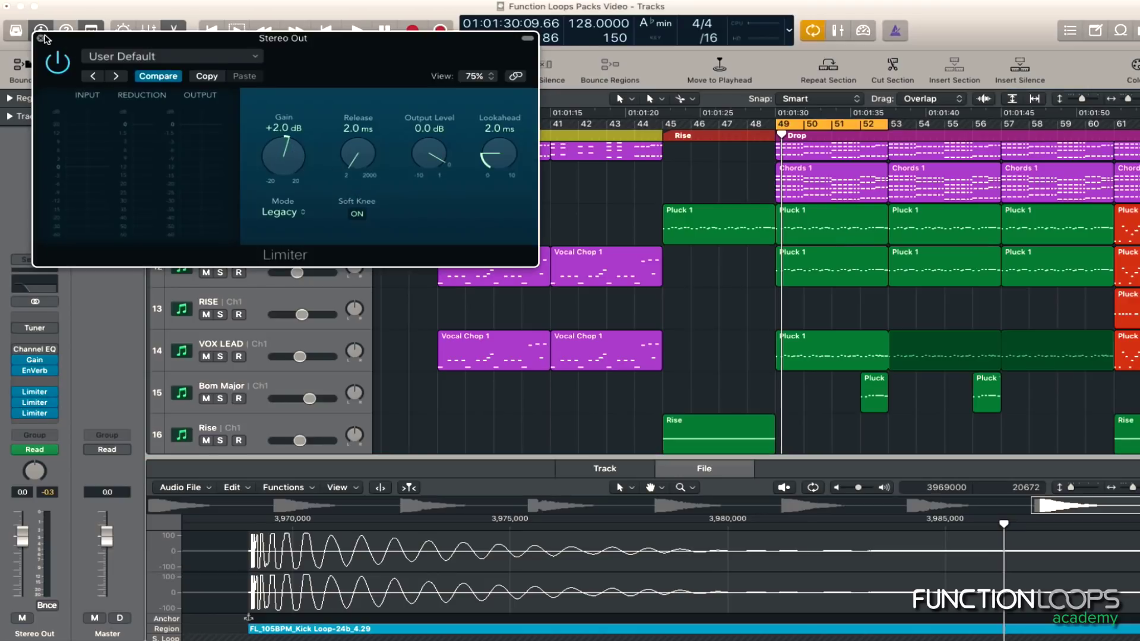
{"action": "left_click", "coordinate": [41, 39]}
{"action": "left_click", "coordinate": [37, 414]}
{"action": "left_click", "coordinate": [41, 39]}
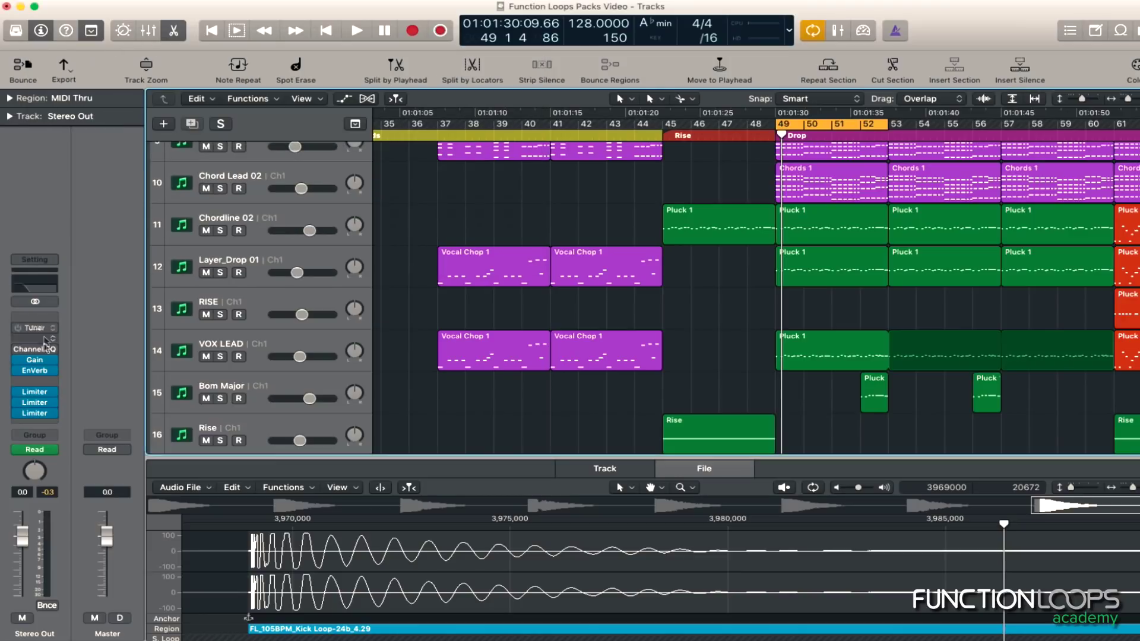
Insert a stereo Loudness Meter after the last Limiter on Stereo Out and replace it with a stereo bx_meter
{"action": "left_click", "coordinate": [33, 425]}
{"action": "mouse_move", "coordinate": [77, 492]}
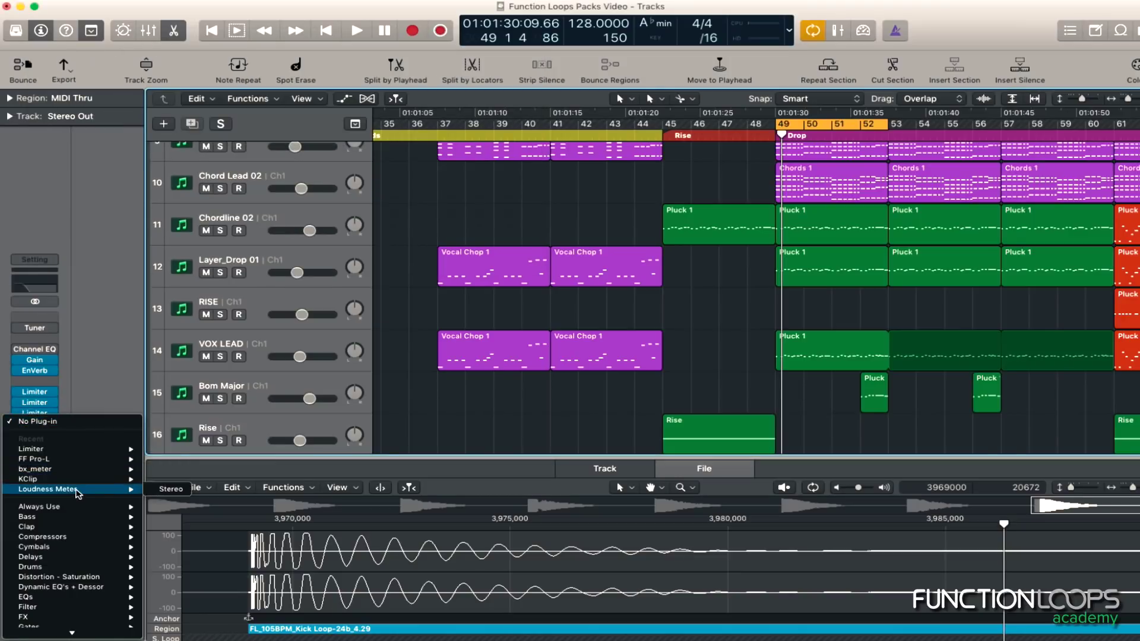
{"action": "left_click", "coordinate": [178, 489]}
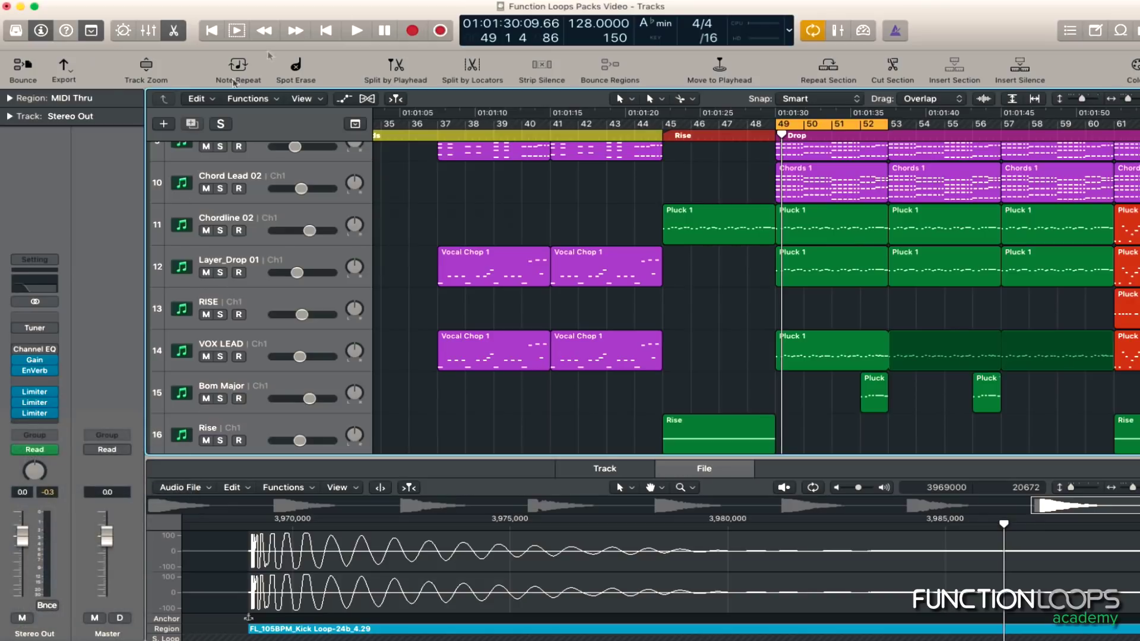
{"action": "left_click_drag", "start_coordinate": [120, 42], "coordinate": [322, 42]}
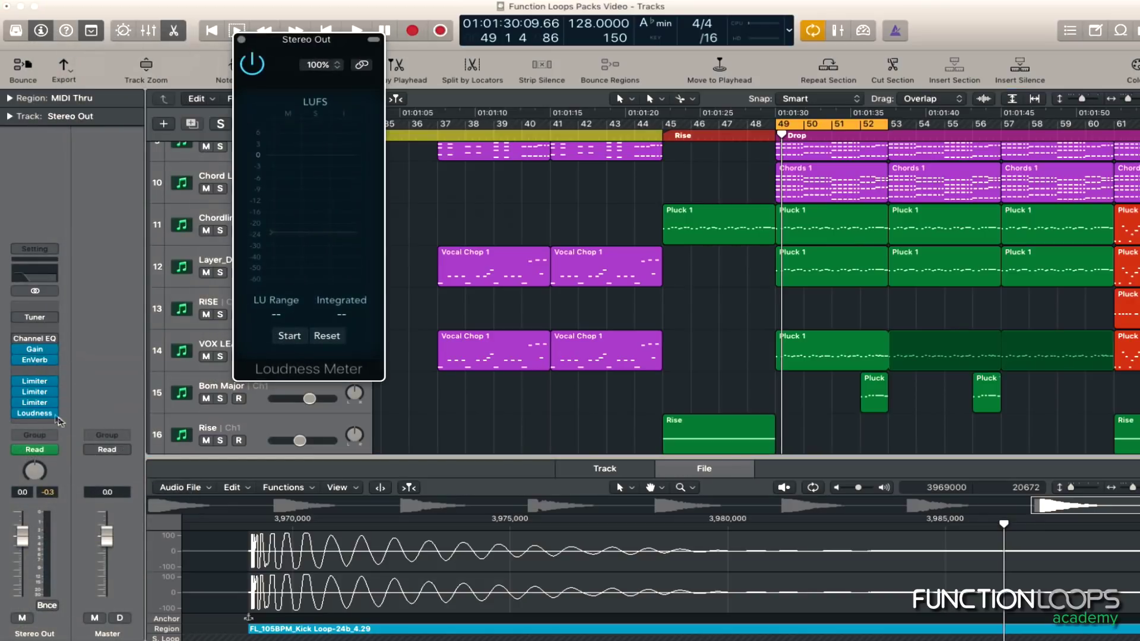
{"action": "left_click", "coordinate": [54, 417]}
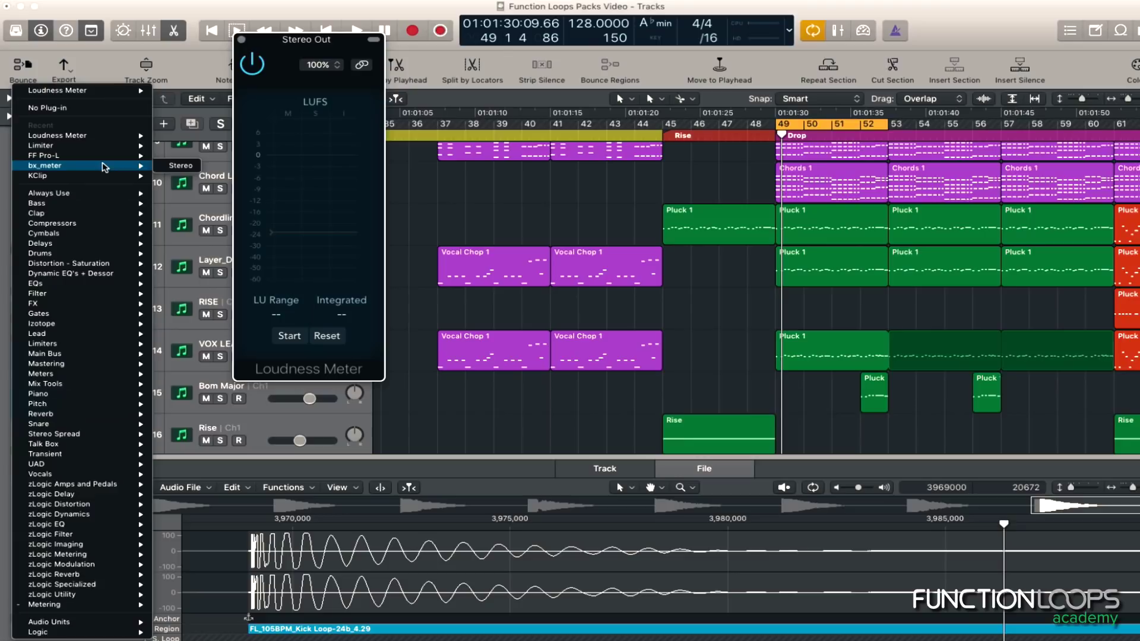
{"action": "left_click", "coordinate": [185, 167]}
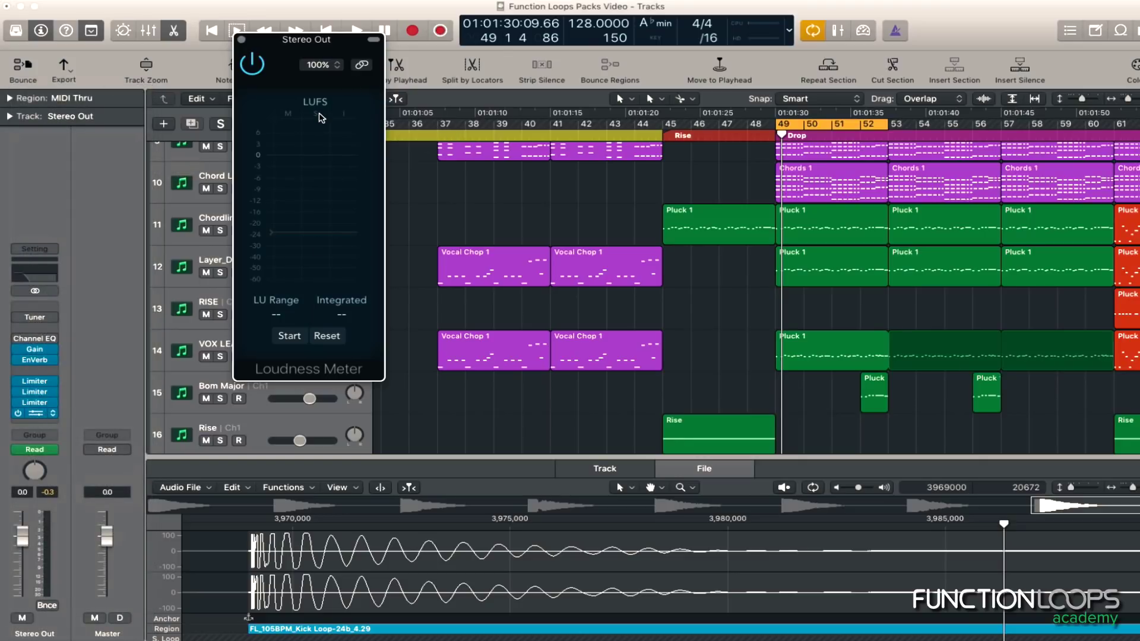
{"action": "left_click", "coordinate": [241, 40]}
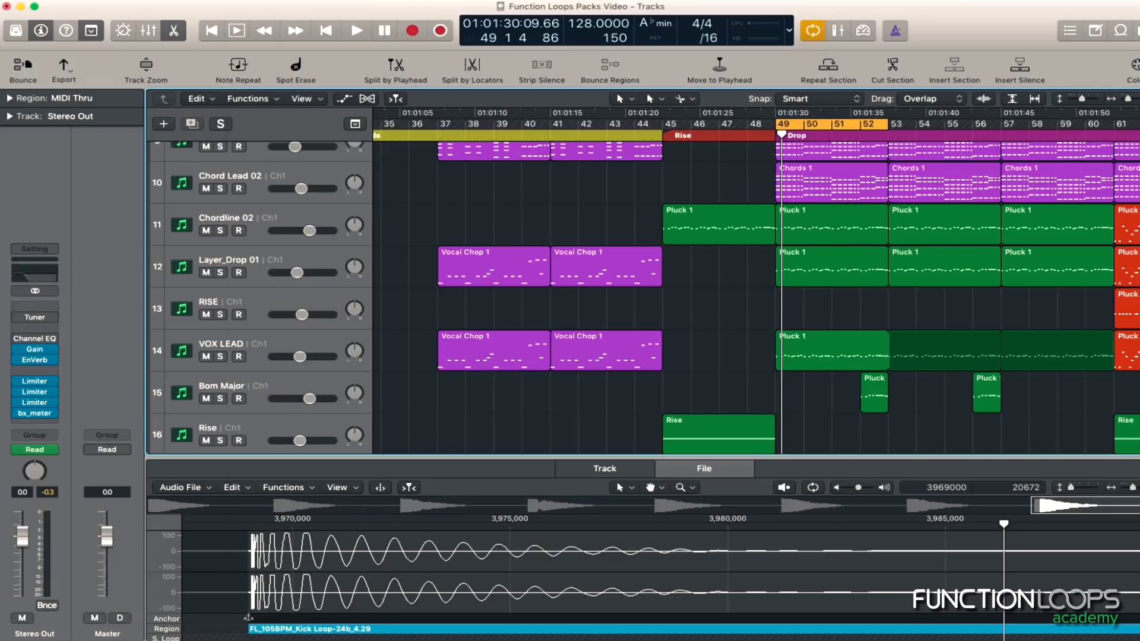
Insert a stereo Multipressor between the EnVerb and the first Limiter on Stereo Out and close its window
{"action": "left_click", "coordinate": [47, 372]}
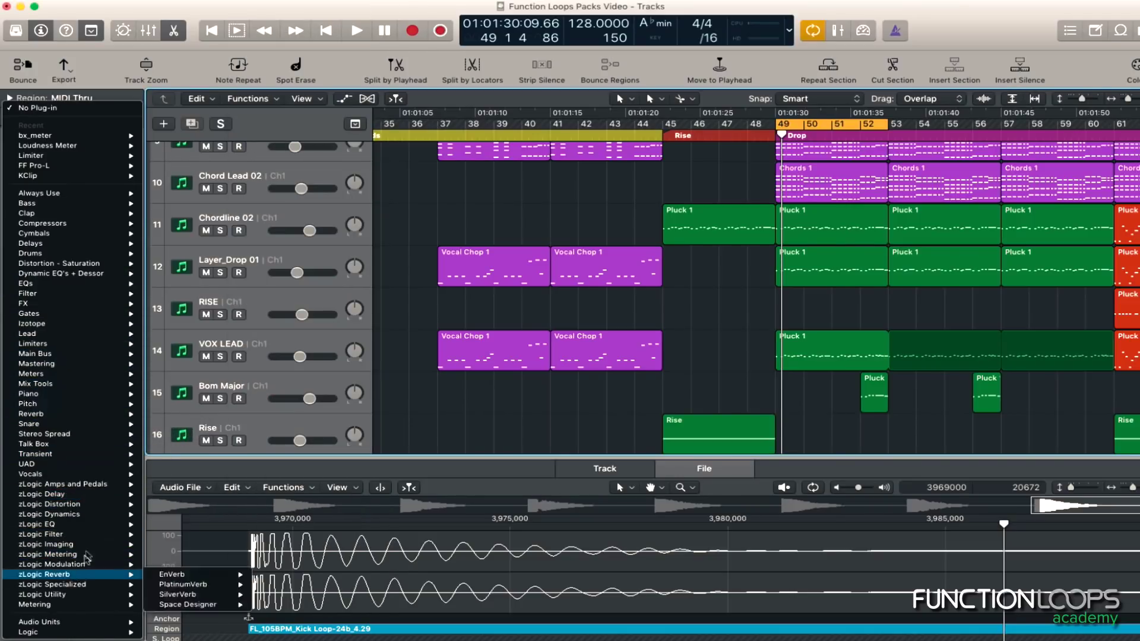
{"action": "mouse_move", "coordinate": [89, 559]}
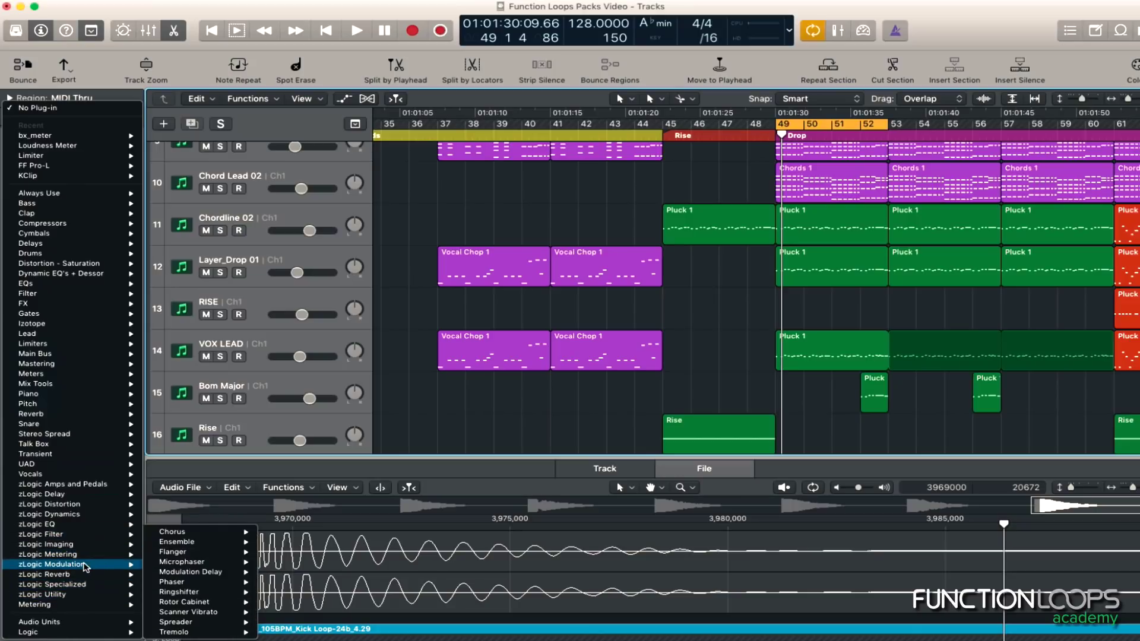
{"action": "mouse_move", "coordinate": [90, 514]}
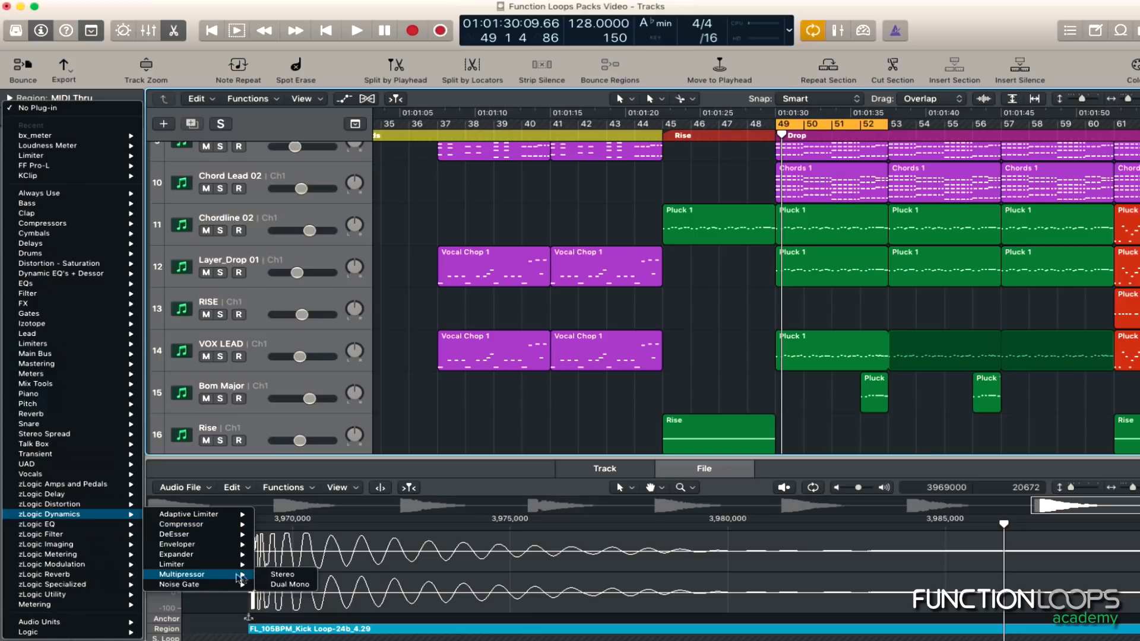
{"action": "left_click", "coordinate": [282, 575]}
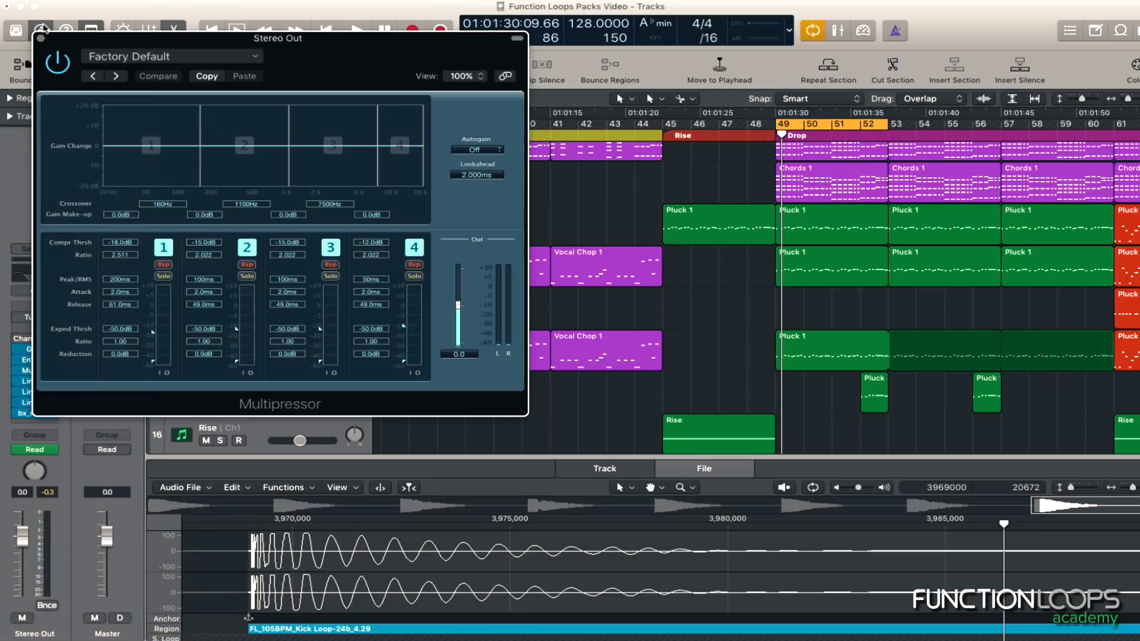
{"action": "left_click", "coordinate": [39, 367]}
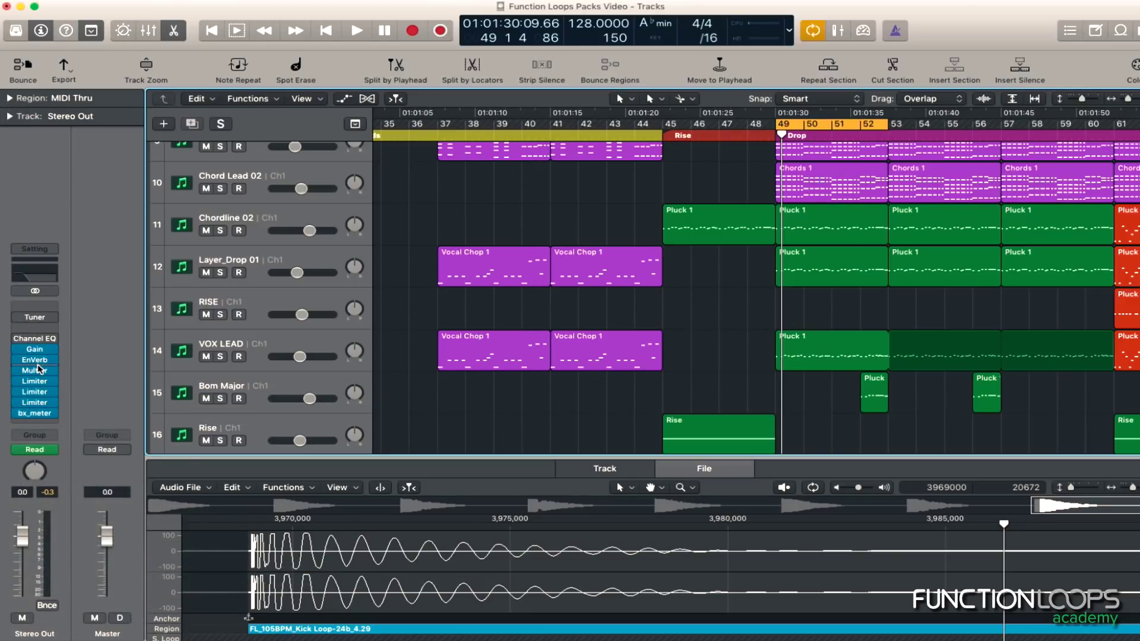
Insert an Expander between the EnVerb and the Multipressor on Stereo Out and move its window over the arrangement
{"action": "left_click", "coordinate": [39, 370]}
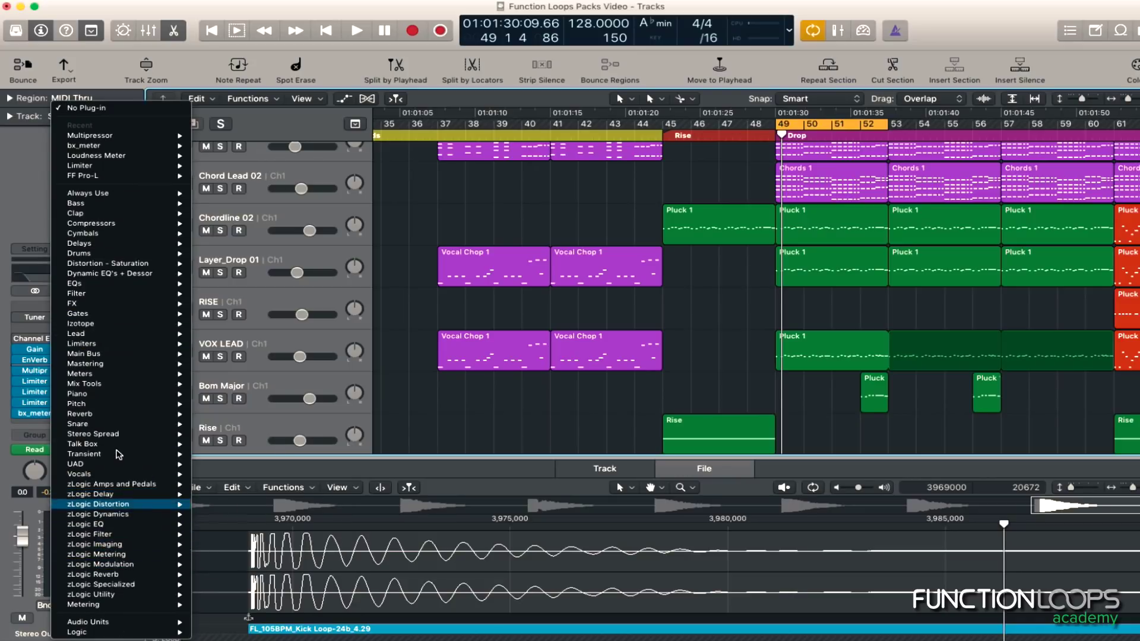
{"action": "mouse_move", "coordinate": [132, 538]}
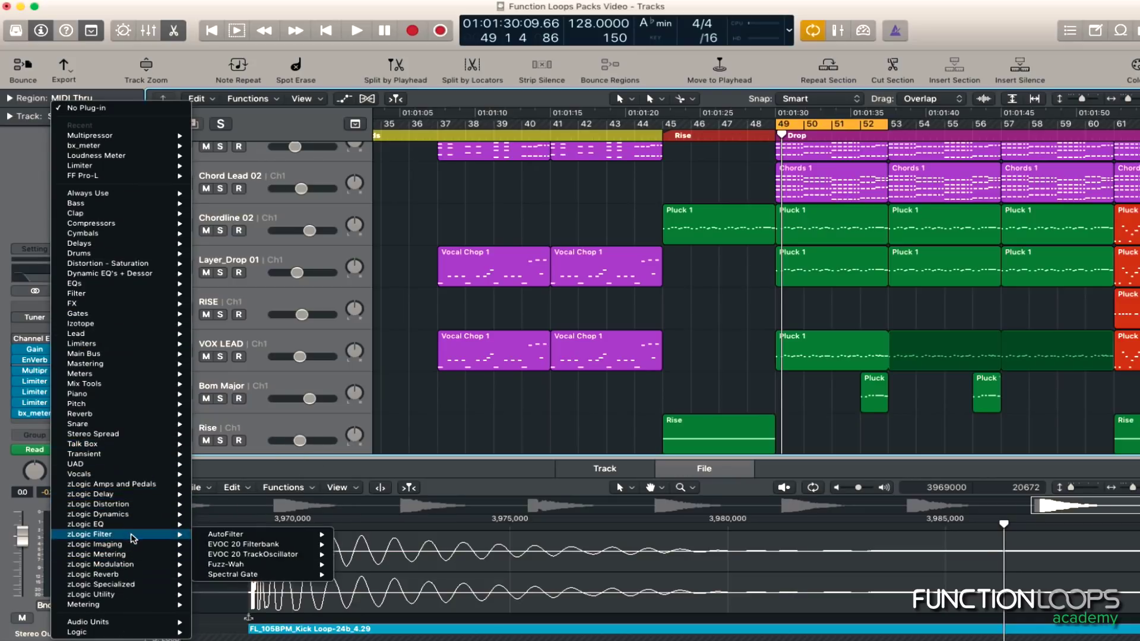
{"action": "mouse_move", "coordinate": [132, 566]}
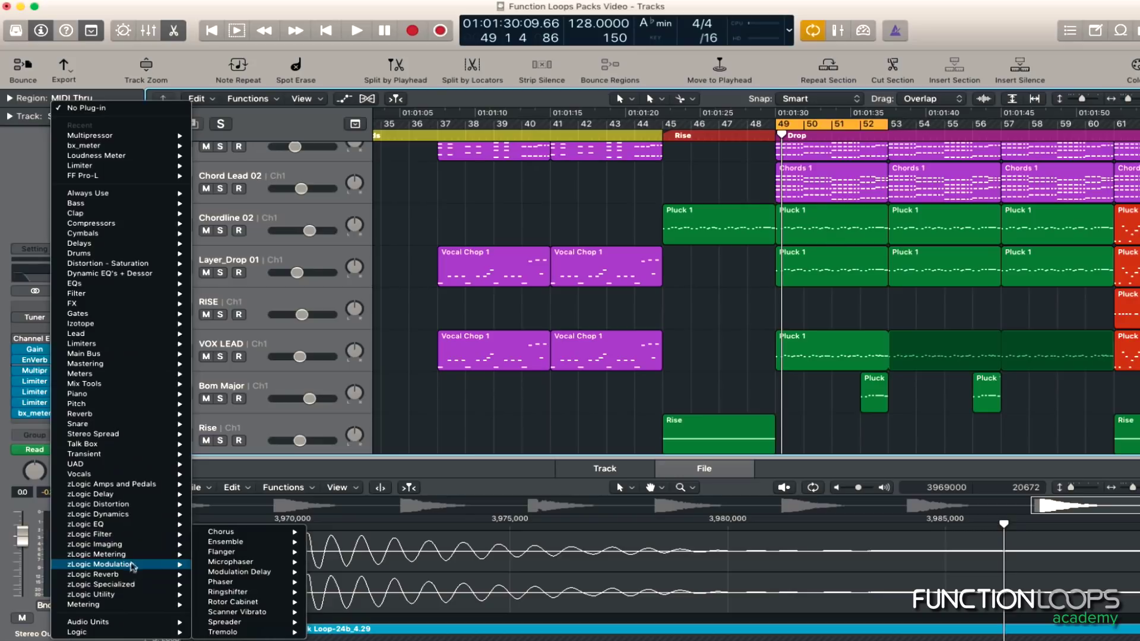
{"action": "mouse_move", "coordinate": [139, 514]}
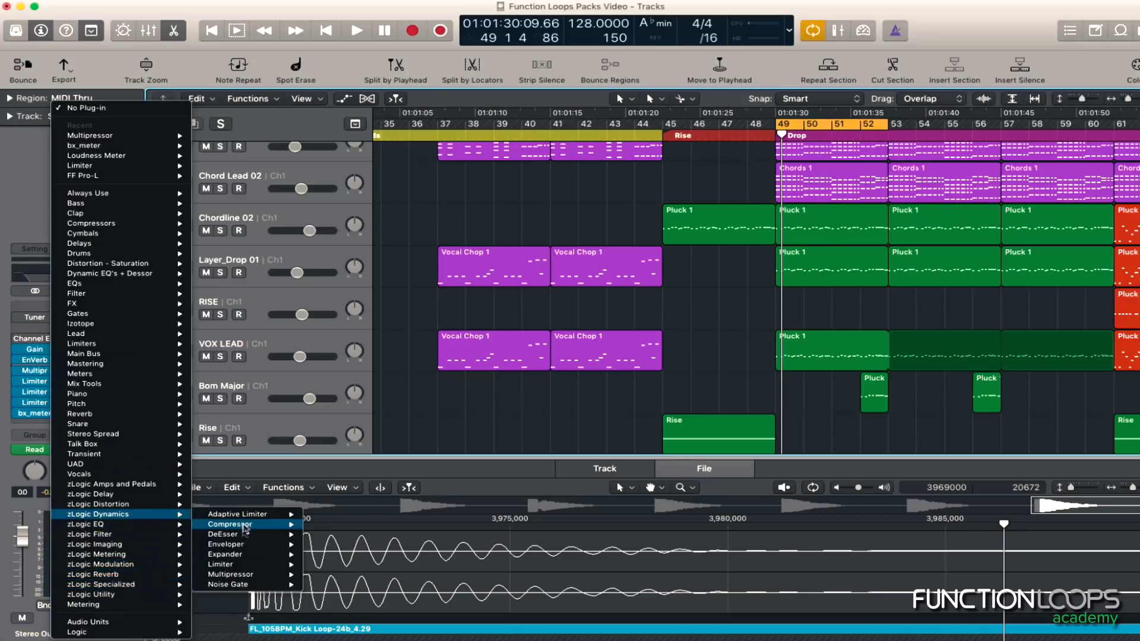
{"action": "mouse_move", "coordinate": [277, 555]}
{"action": "left_click", "coordinate": [327, 554]}
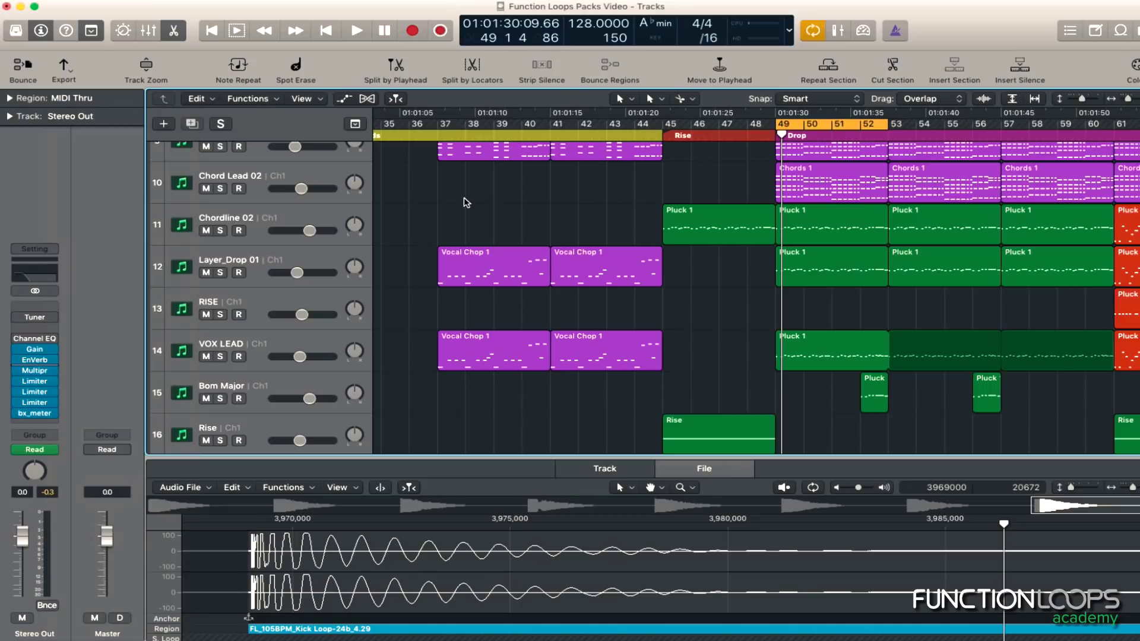
{"action": "left_click_drag", "start_coordinate": [227, 47], "coordinate": [667, 152]}
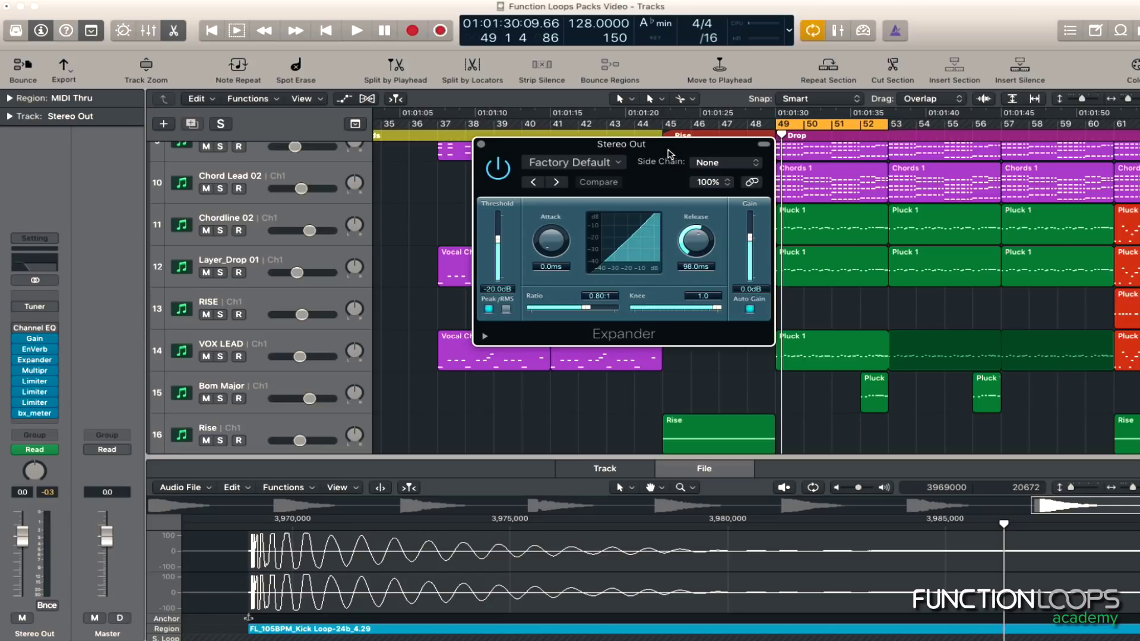
{"action": "left_click_drag", "start_coordinate": [670, 150], "coordinate": [696, 149]}
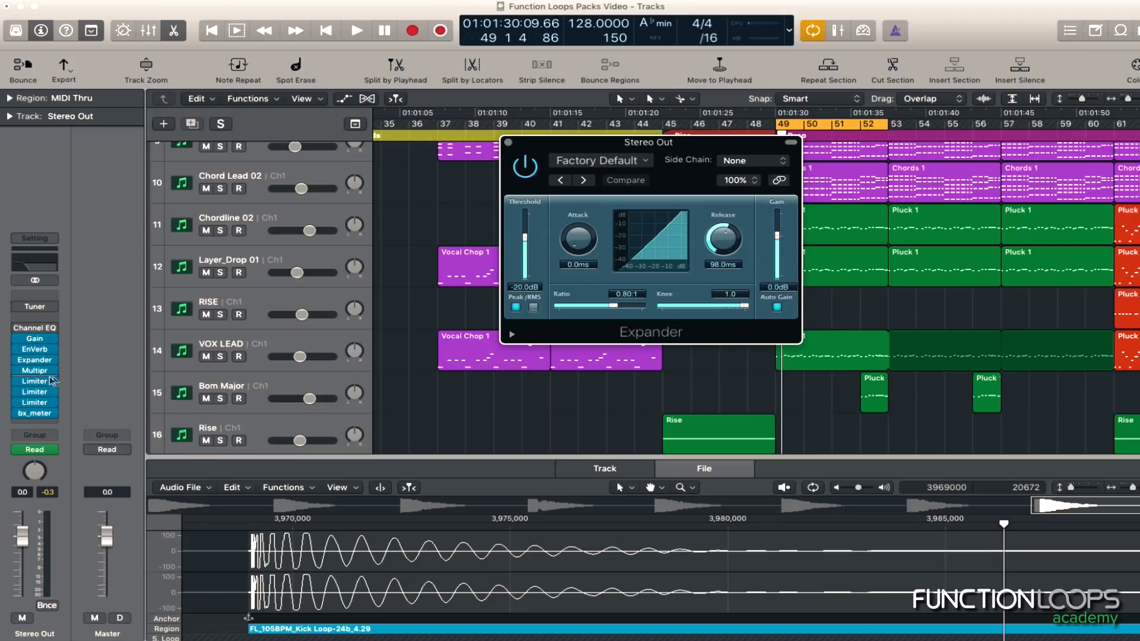
Insert a stereo FF Pro-Q 2 after the Multipressor on Stereo Out and disable its preset bell band
{"action": "left_click", "coordinate": [53, 381]}
{"action": "mouse_move", "coordinate": [119, 461]}
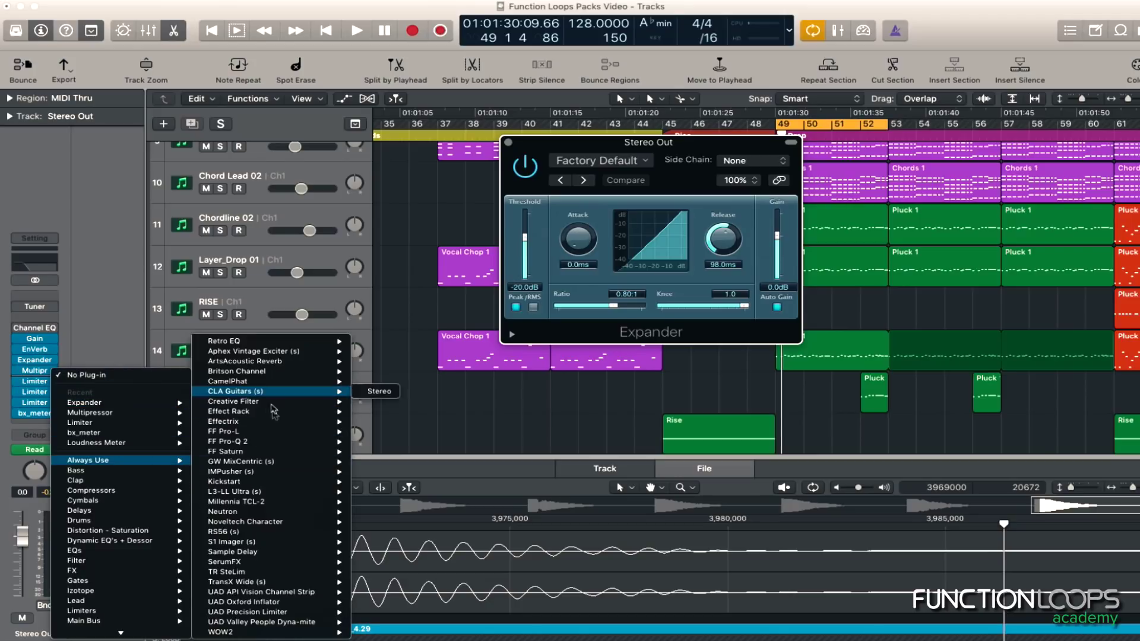
{"action": "mouse_move", "coordinate": [333, 442]}
{"action": "left_click", "coordinate": [378, 442]}
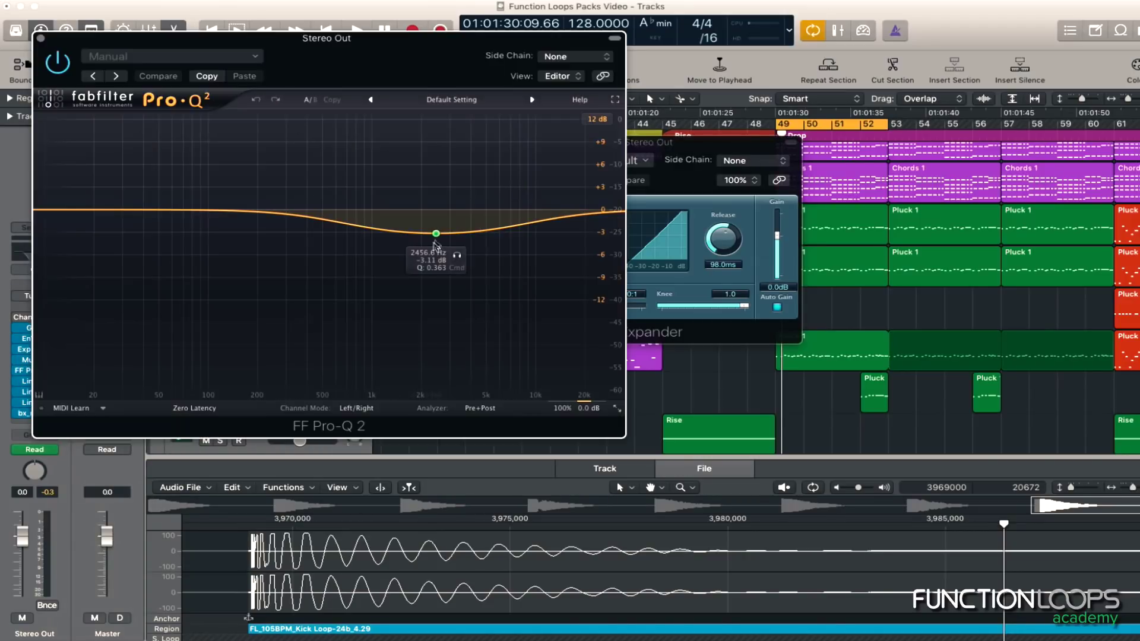
{"action": "right_click", "coordinate": [438, 235]}
{"action": "left_click", "coordinate": [457, 246]}
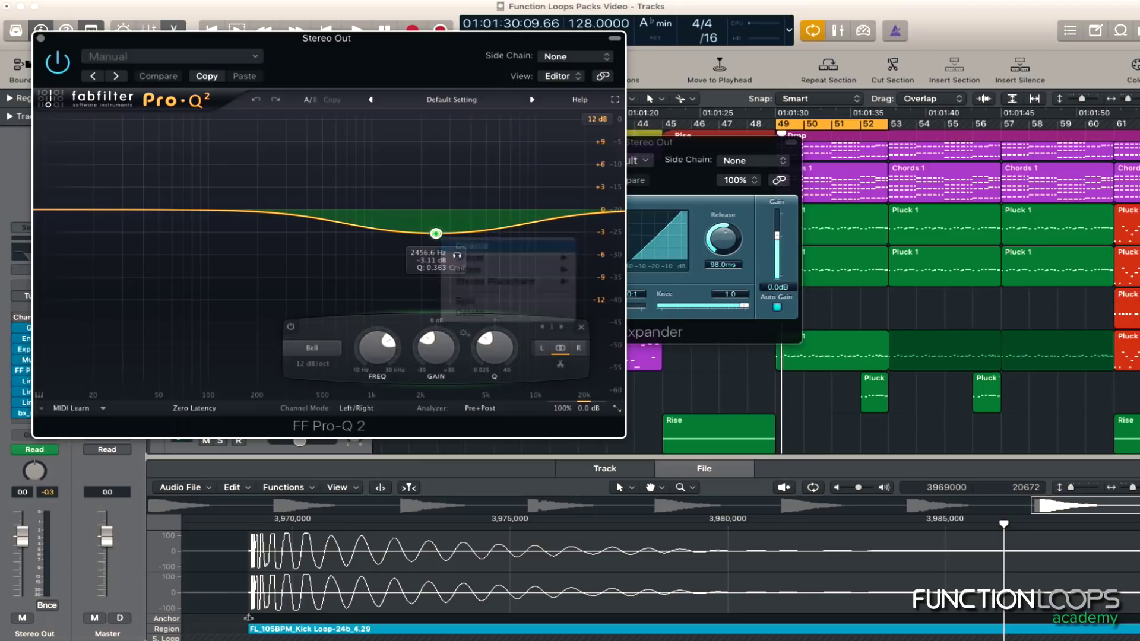
Add a low cut at about 27 Hz and a high cut near 20 kHz in Pro-Q 2, and close both plug-in windows
{"action": "left_click", "coordinate": [40, 38]}
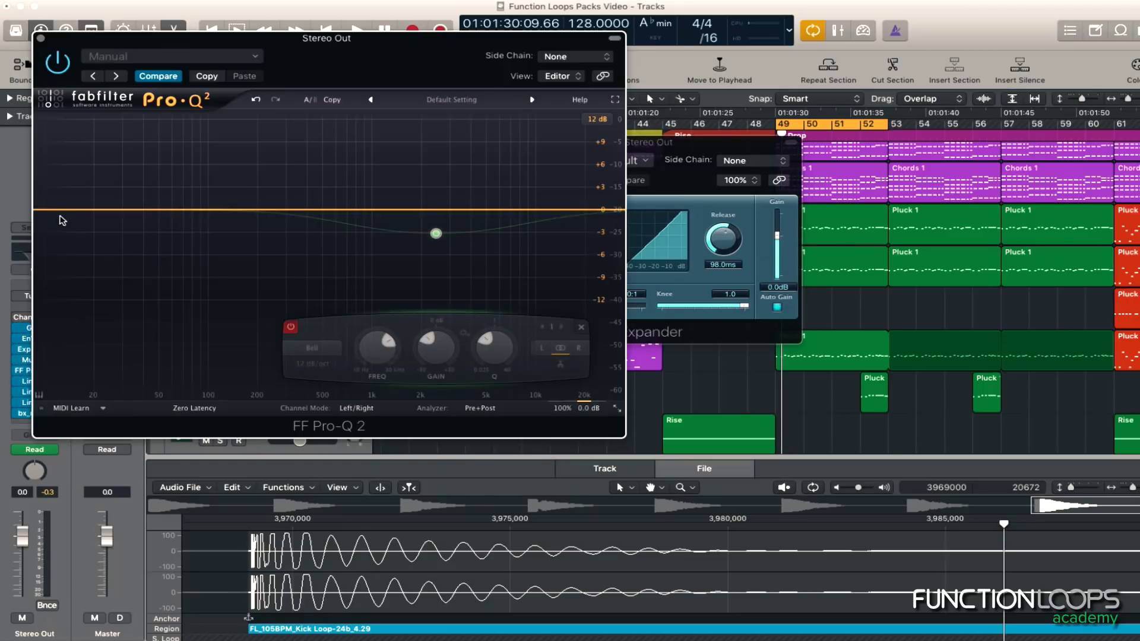
{"action": "left_click_drag", "start_coordinate": [44, 209], "coordinate": [114, 211]}
{"action": "left_click_drag", "start_coordinate": [617, 210], "coordinate": [582, 211]}
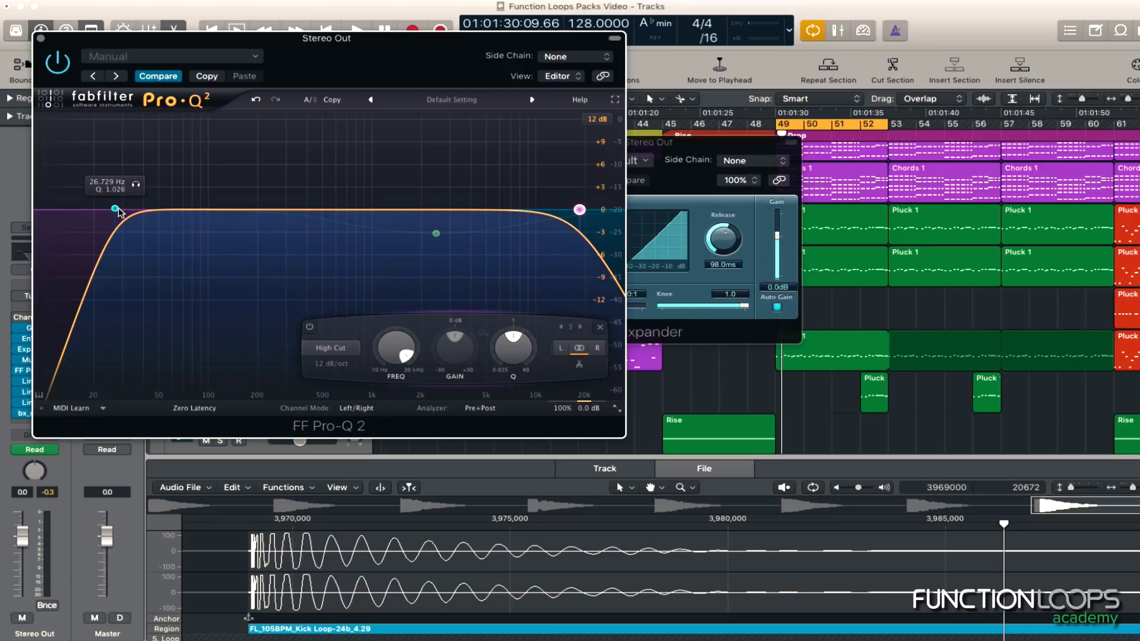
{"action": "left_click", "coordinate": [40, 38]}
{"action": "left_click", "coordinate": [508, 141]}
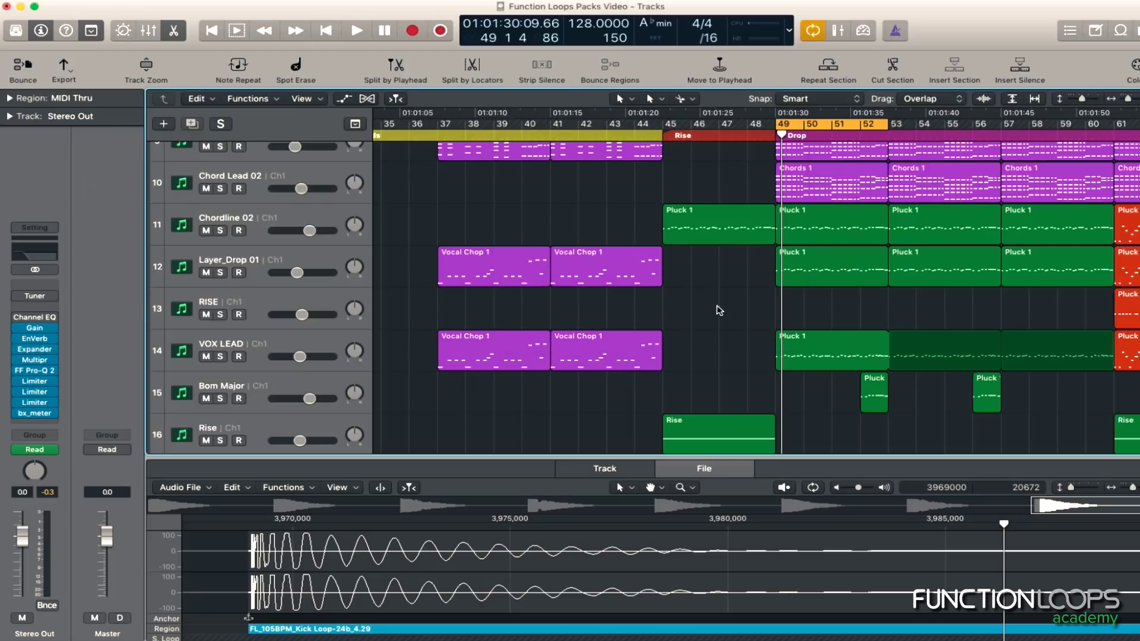
Start playback of the looped drop and open the bx_meter on Stereo Out, placing it clear of the track headers
{"action": "key", "text": "space"}
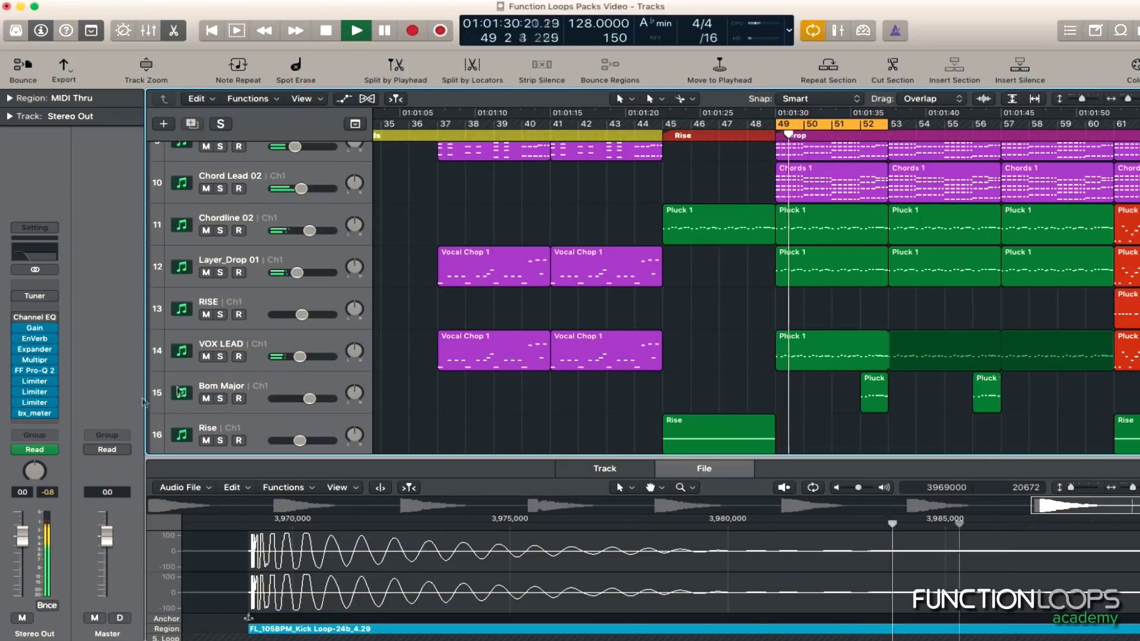
{"action": "left_click", "coordinate": [37, 417]}
{"action": "left_click_drag", "start_coordinate": [95, 37], "coordinate": [990, 28]}
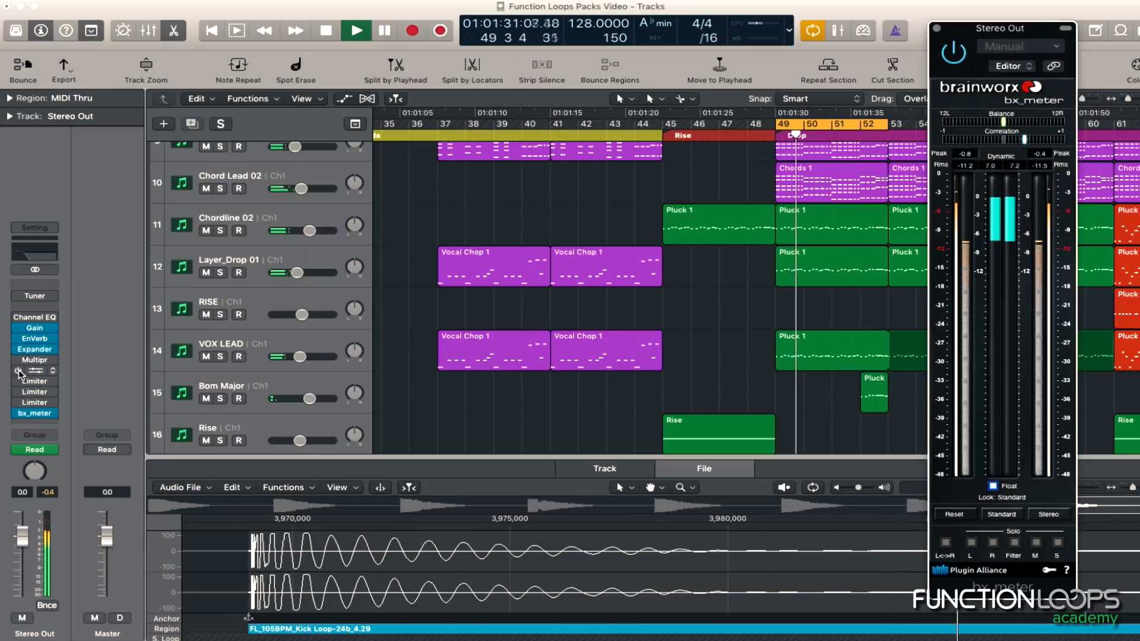
Audition the Expander's presets during playback, settle on Crisp Up, and toggle the plug-in's bypass to compare
{"action": "left_click", "coordinate": [36, 350]}
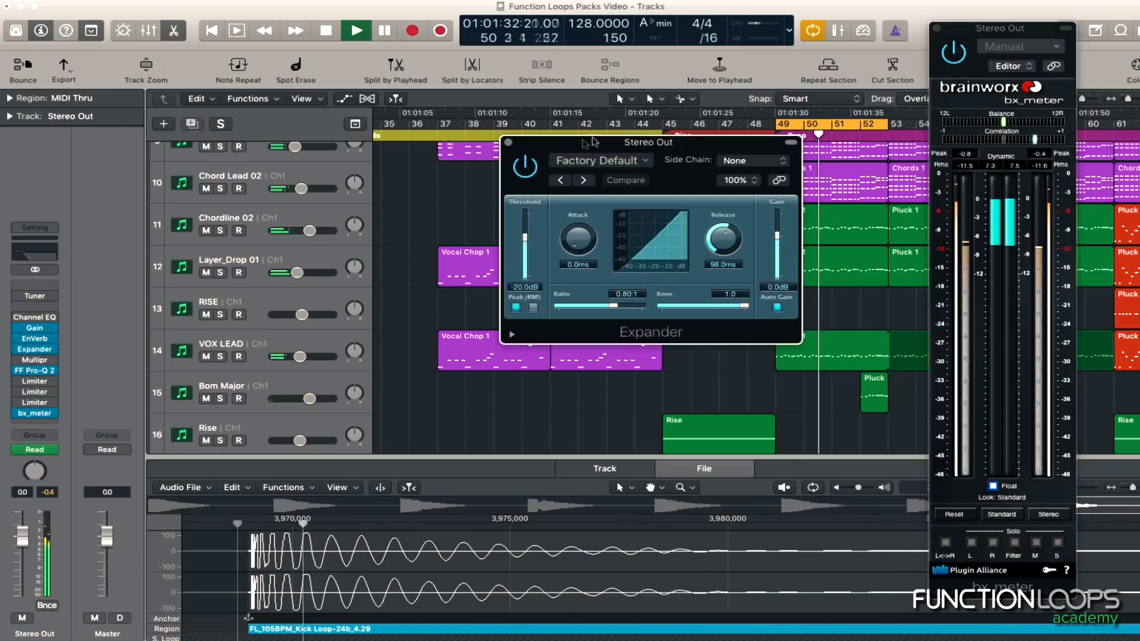
{"action": "left_click", "coordinate": [586, 180]}
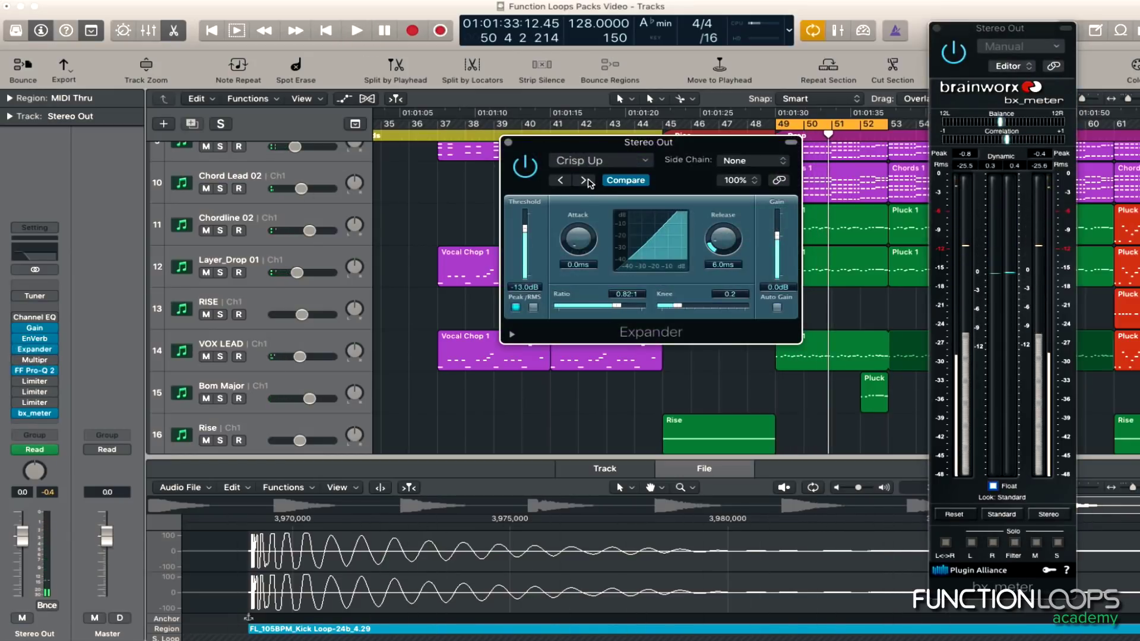
{"action": "key", "text": "space"}
{"action": "left_click", "coordinate": [587, 180]}
{"action": "left_click", "coordinate": [586, 180]}
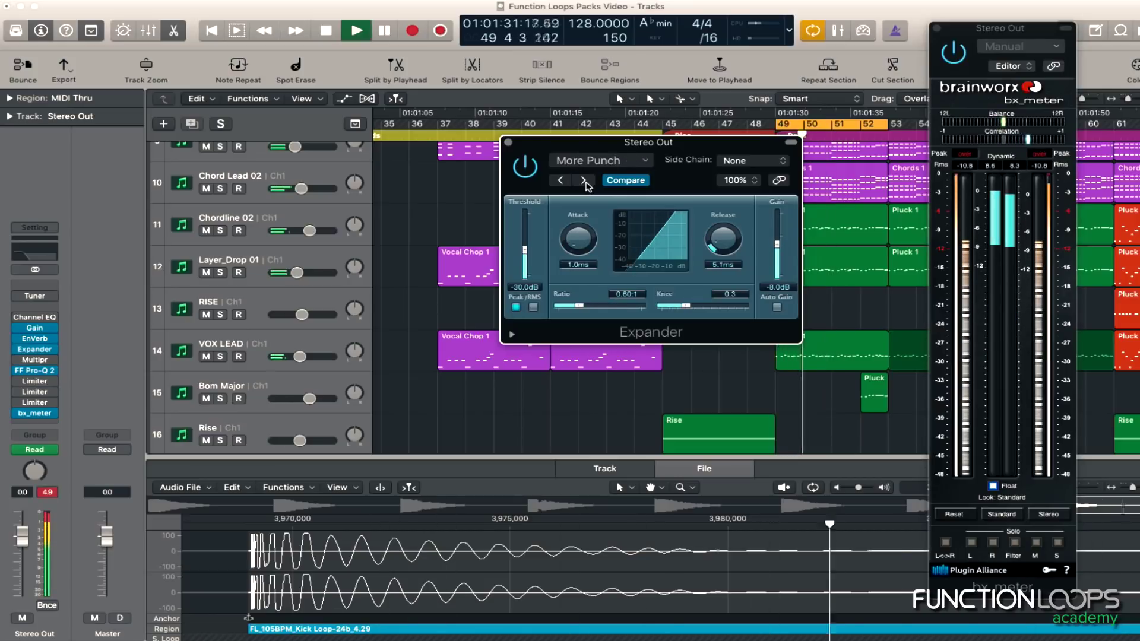
{"action": "left_click", "coordinate": [585, 180]}
{"action": "left_click", "coordinate": [585, 180]}
{"action": "left_click", "coordinate": [560, 180]}
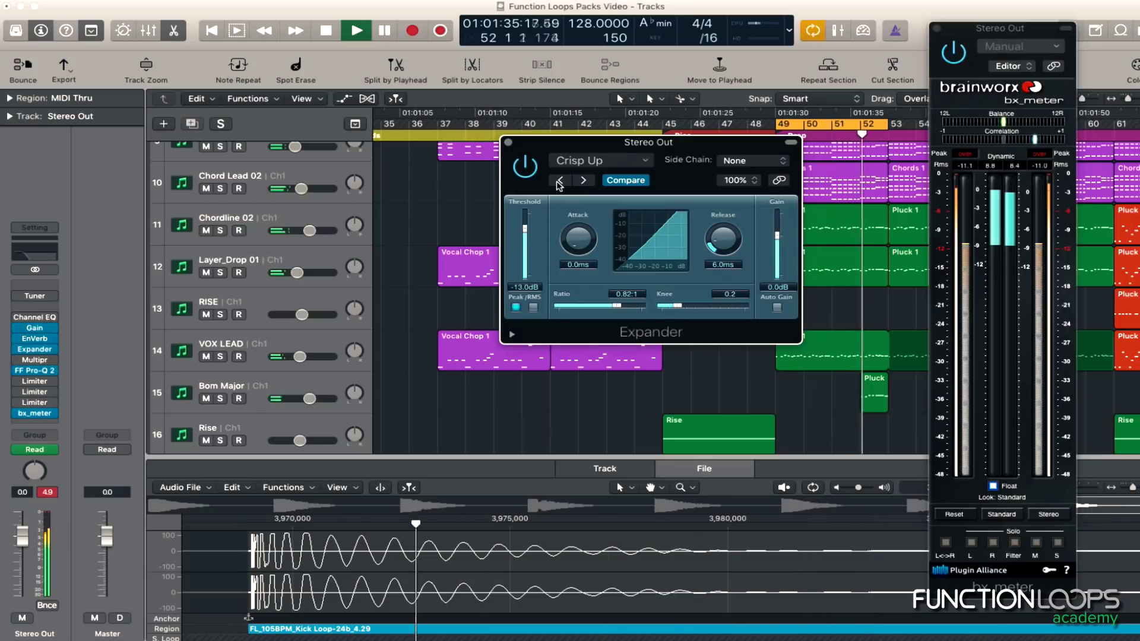
{"action": "left_click", "coordinate": [528, 172]}
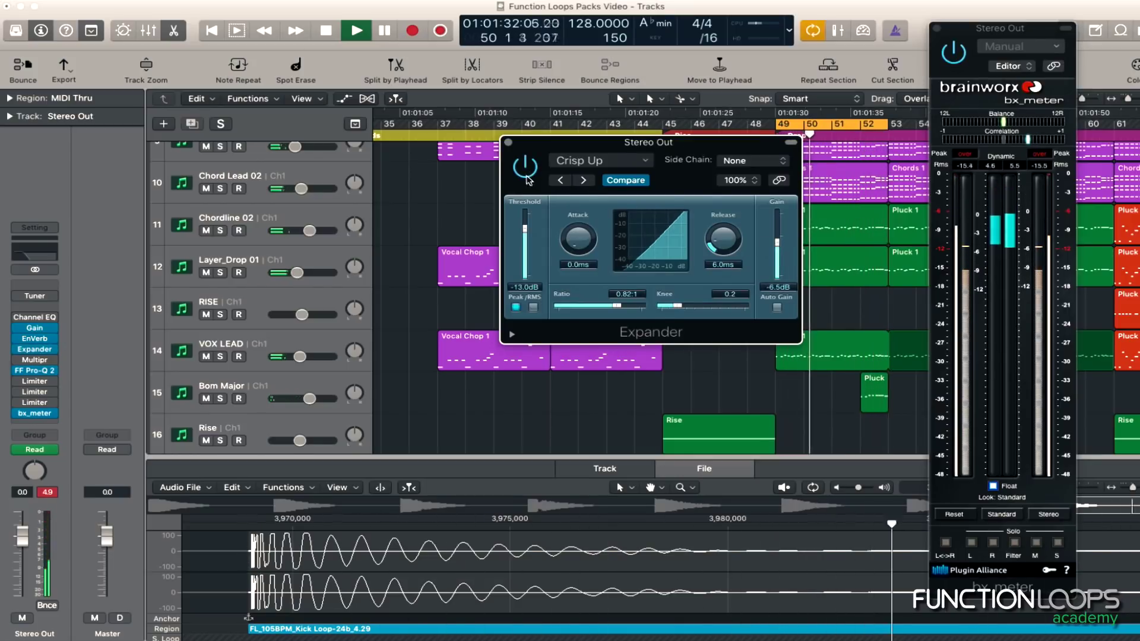
Raise the Expander's gain to -3.0 dB, toggling its bypass during playback to match the loudness against the unprocessed signal
{"action": "left_click_drag", "start_coordinate": [780, 243], "coordinate": [780, 241]}
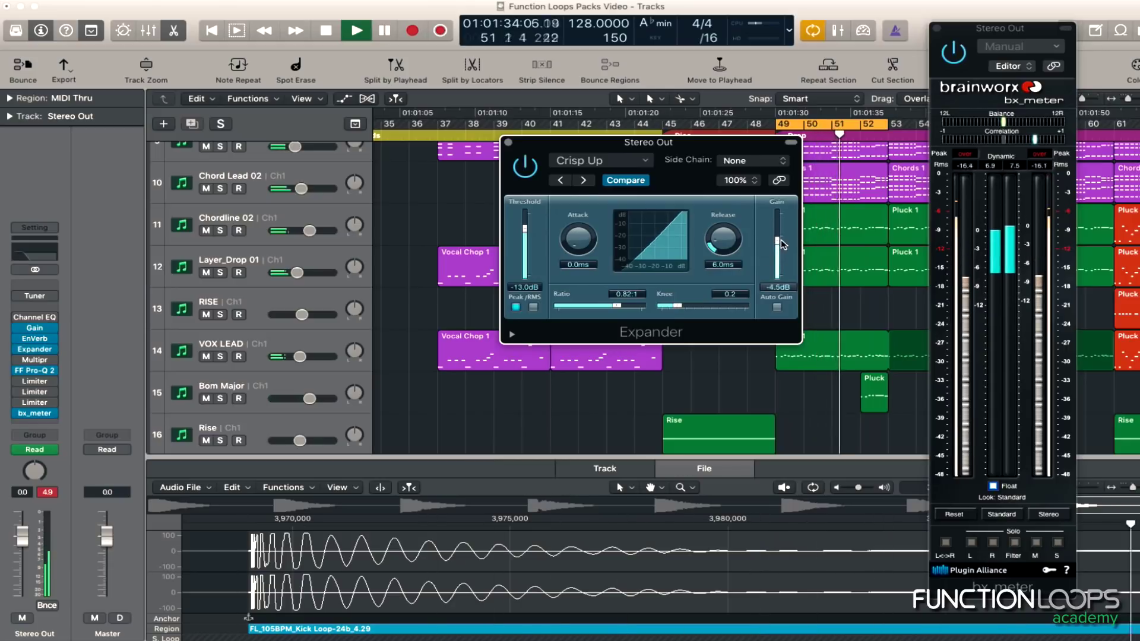
{"action": "left_click", "coordinate": [521, 166]}
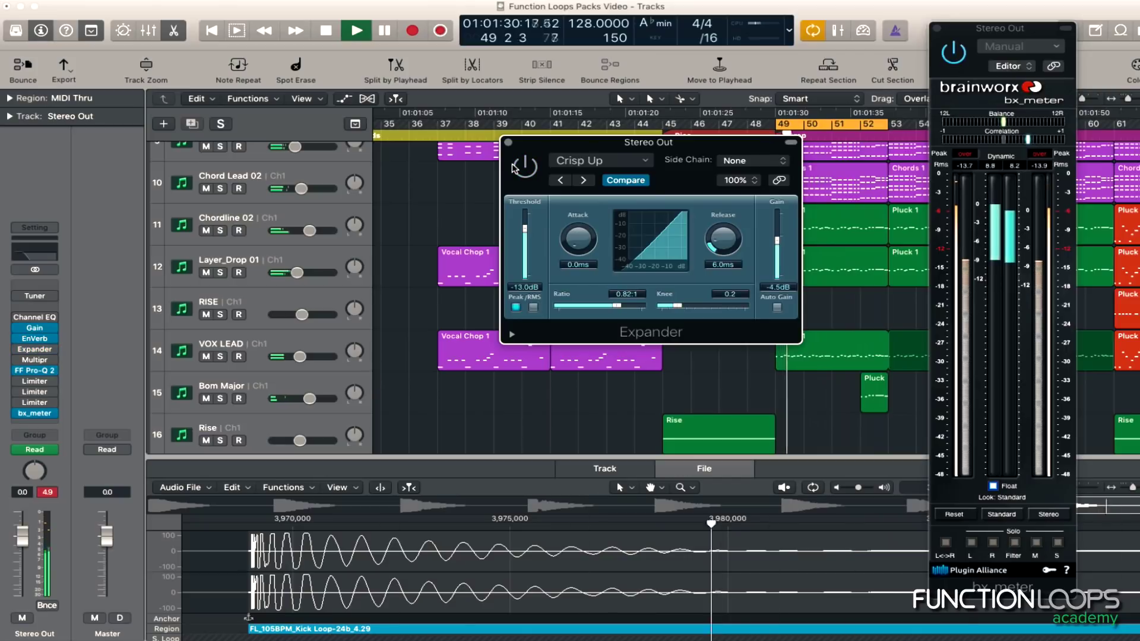
{"action": "left_click_drag", "start_coordinate": [777, 241], "coordinate": [777, 237]}
{"action": "left_click", "coordinate": [525, 167]}
{"action": "left_click", "coordinate": [525, 167]}
{"action": "key", "text": "space"}
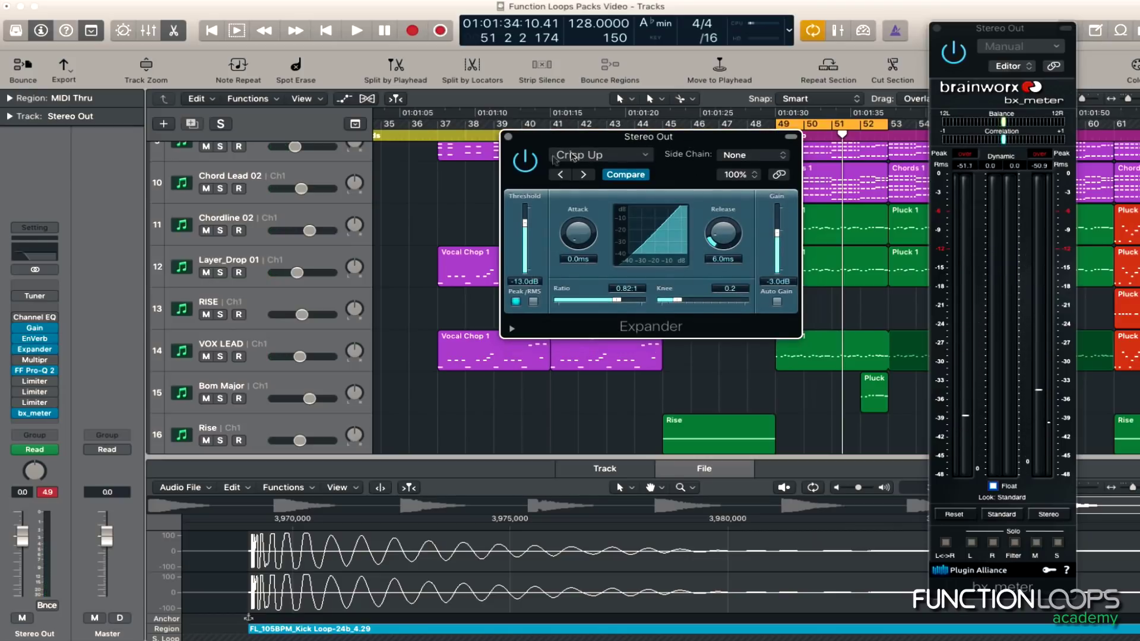
{"action": "key", "text": "space"}
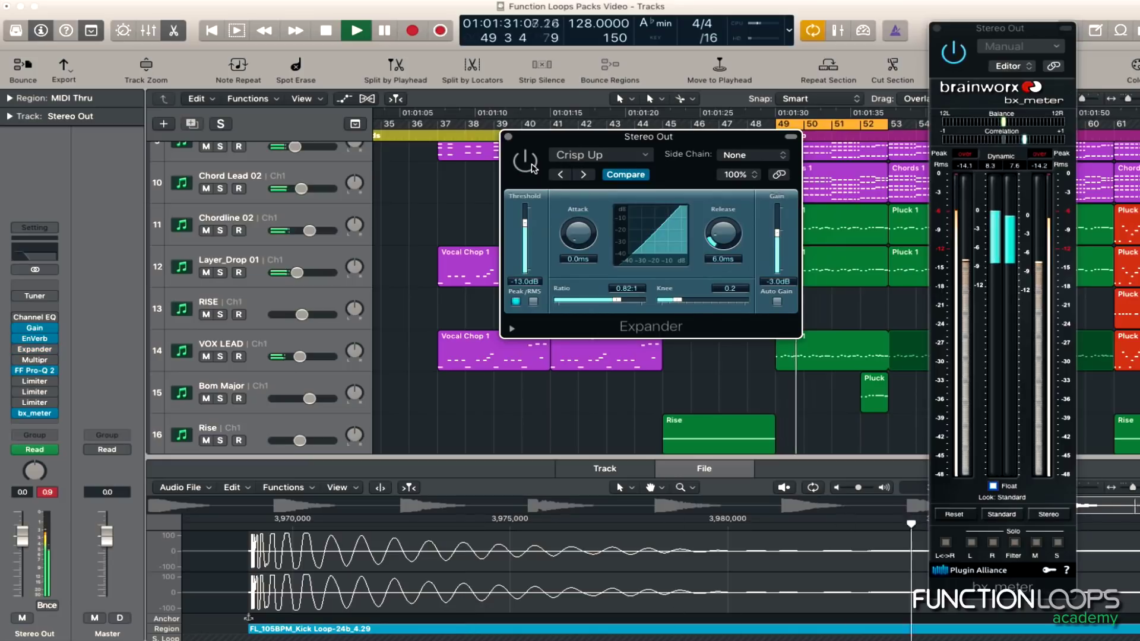
{"action": "key", "text": "space"}
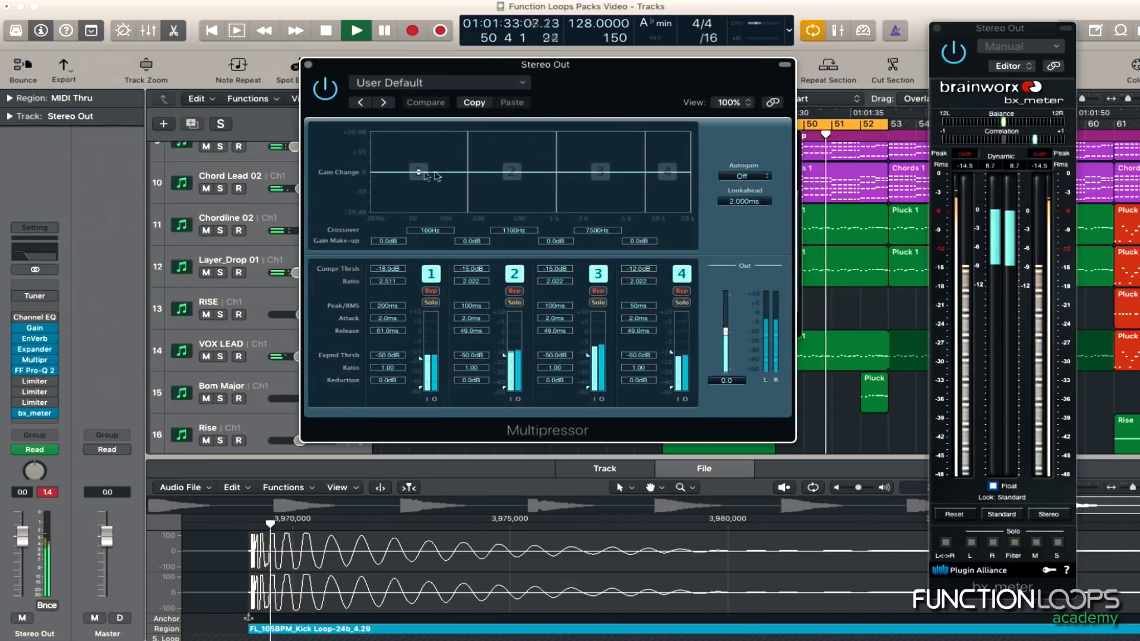
Try make-up gain boosts on band 1 of the Multipressor, starting at 4.0 dB and reducing to 1.0 dB
{"action": "left_click_drag", "start_coordinate": [419, 173], "coordinate": [419, 167]}
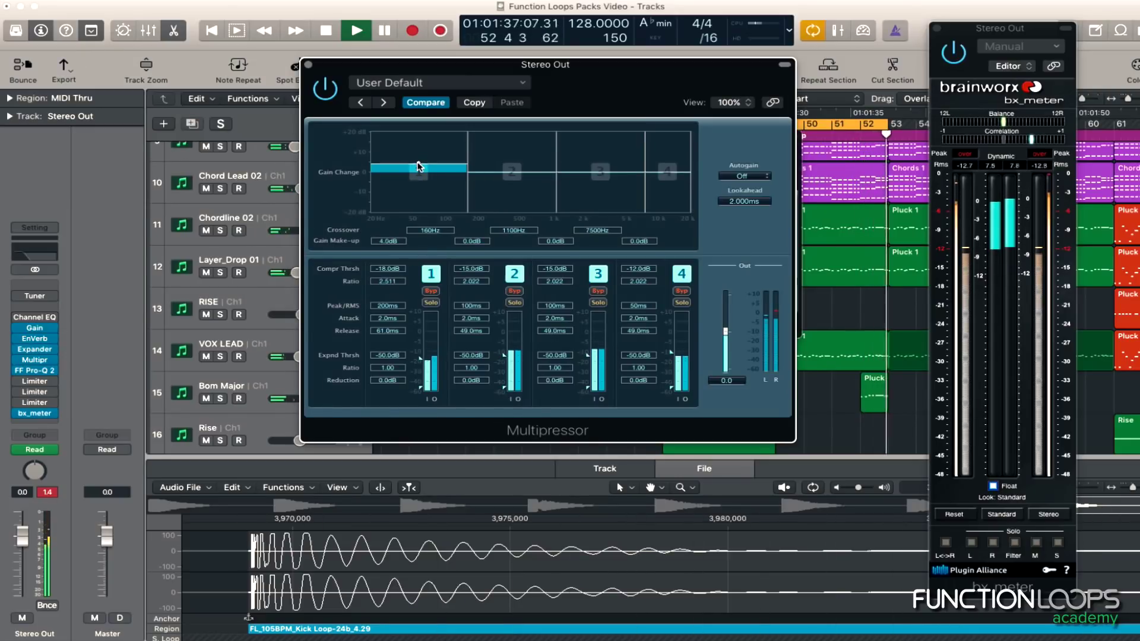
{"action": "left_click_drag", "start_coordinate": [666, 184], "coordinate": [666, 172]}
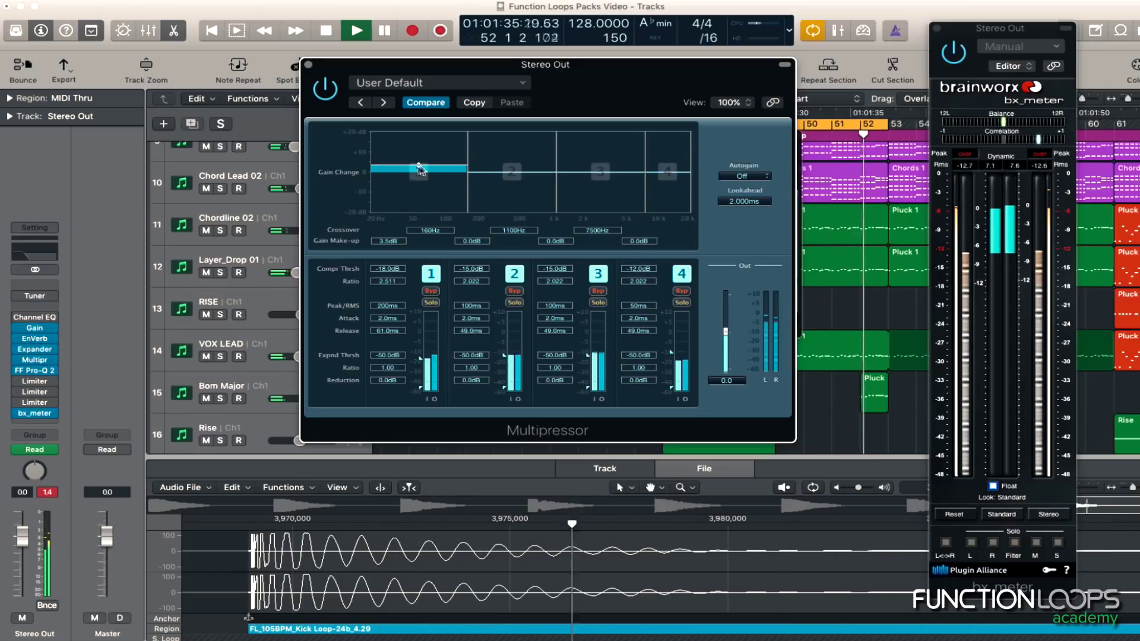
{"action": "left_click_drag", "start_coordinate": [420, 168], "coordinate": [419, 171]}
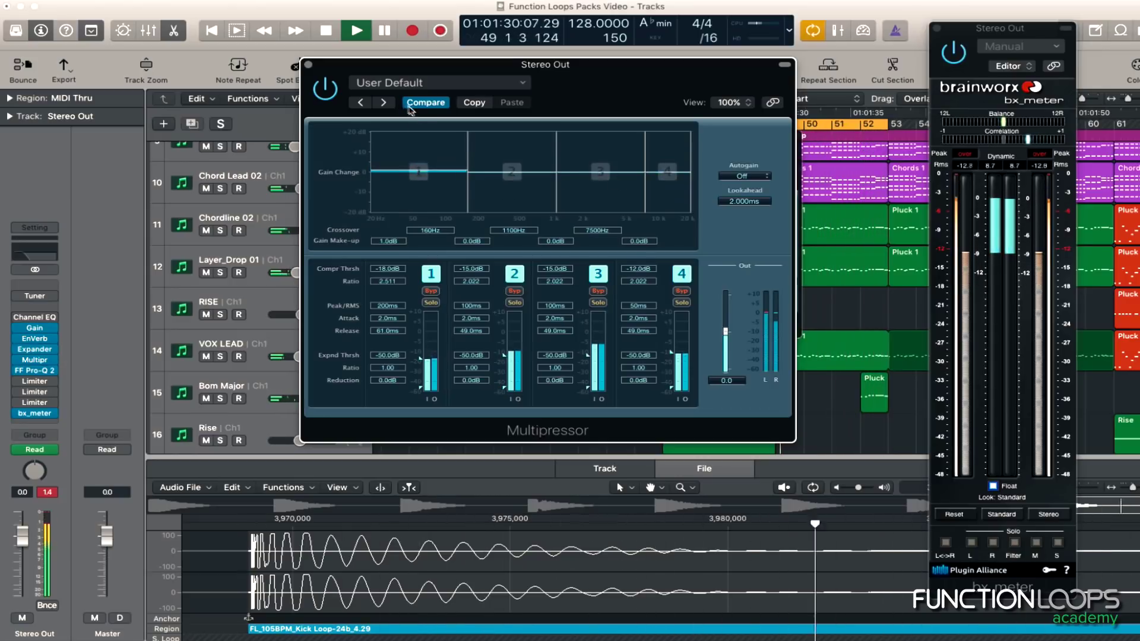
Audition the Multipressor's presets during playback and try Extreme Deep Punch with the output lowered to -9.2 dB
{"action": "left_click", "coordinate": [383, 102]}
{"action": "left_click", "coordinate": [384, 102]}
{"action": "left_click", "coordinate": [384, 103]}
{"action": "left_click", "coordinate": [384, 103]}
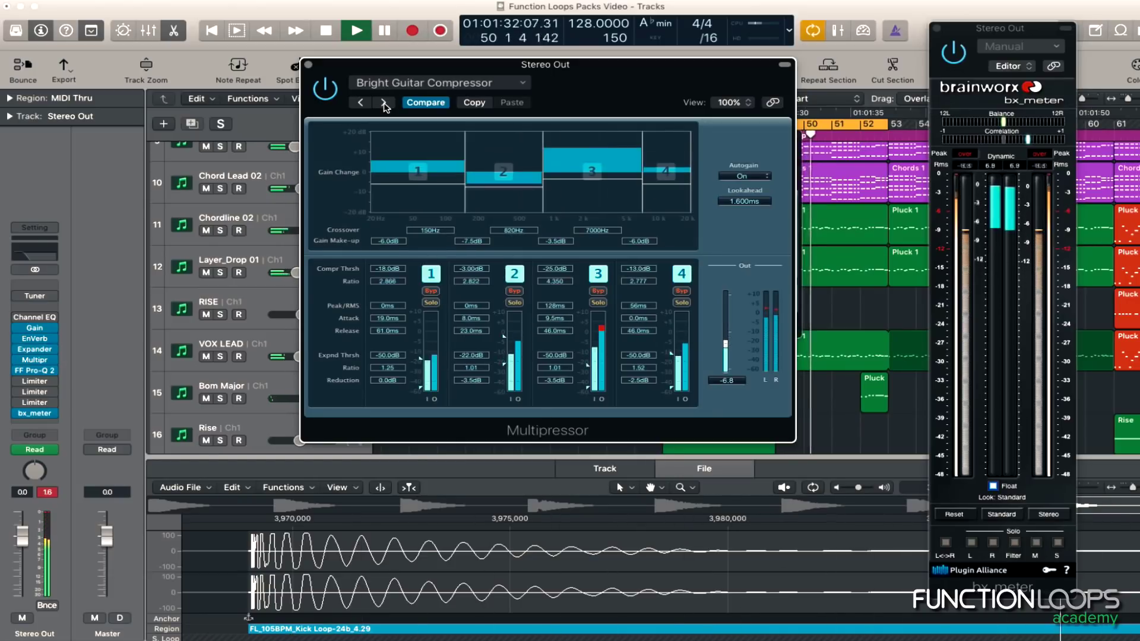
{"action": "left_click", "coordinate": [384, 103]}
{"action": "left_click", "coordinate": [384, 103]}
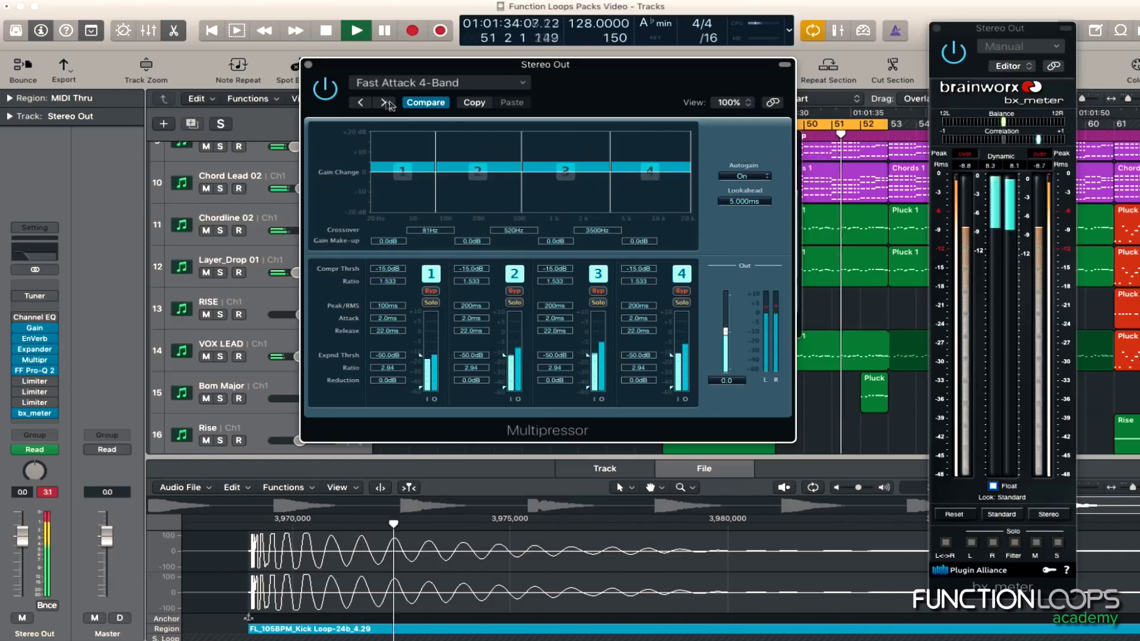
{"action": "left_click", "coordinate": [362, 103]}
{"action": "left_click", "coordinate": [387, 103]}
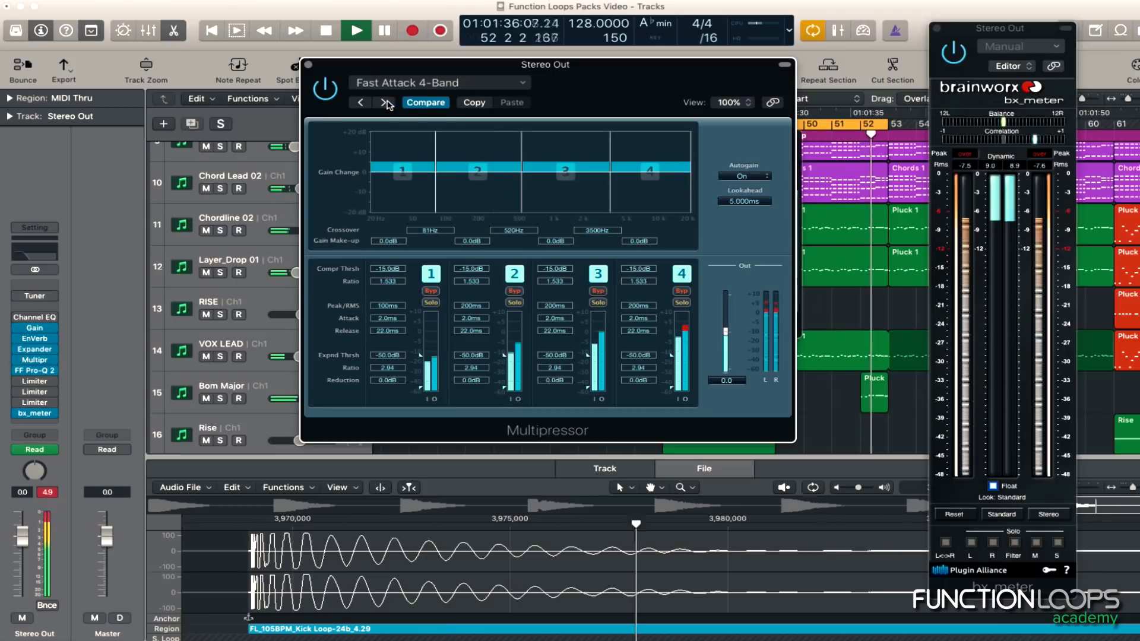
{"action": "left_click", "coordinate": [360, 102]}
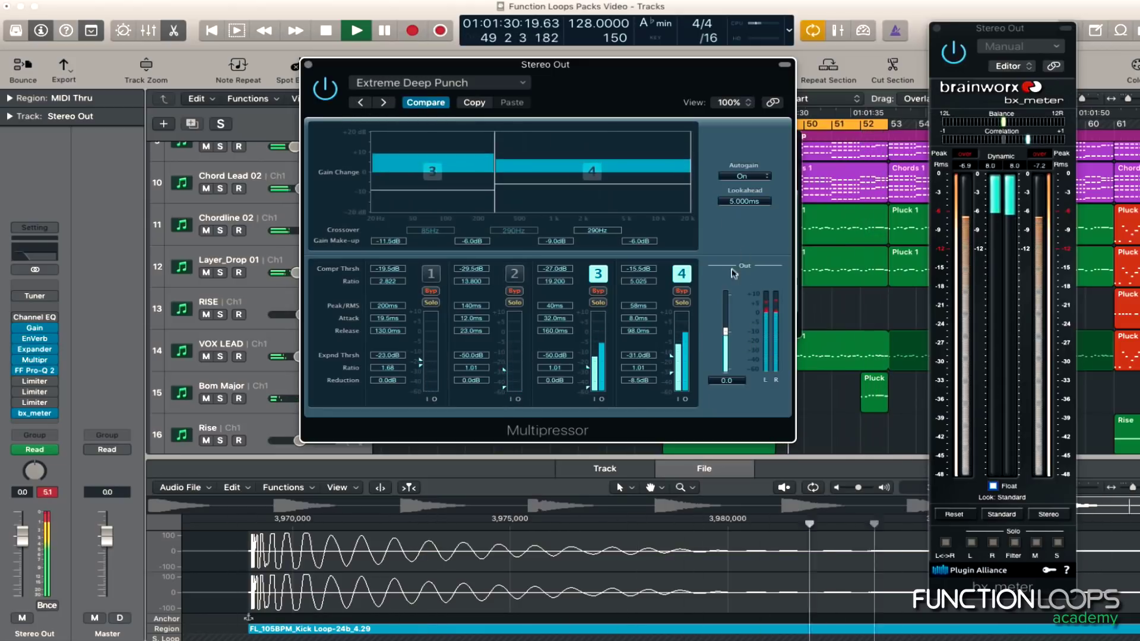
{"action": "left_click_drag", "start_coordinate": [725, 331], "coordinate": [728, 354]}
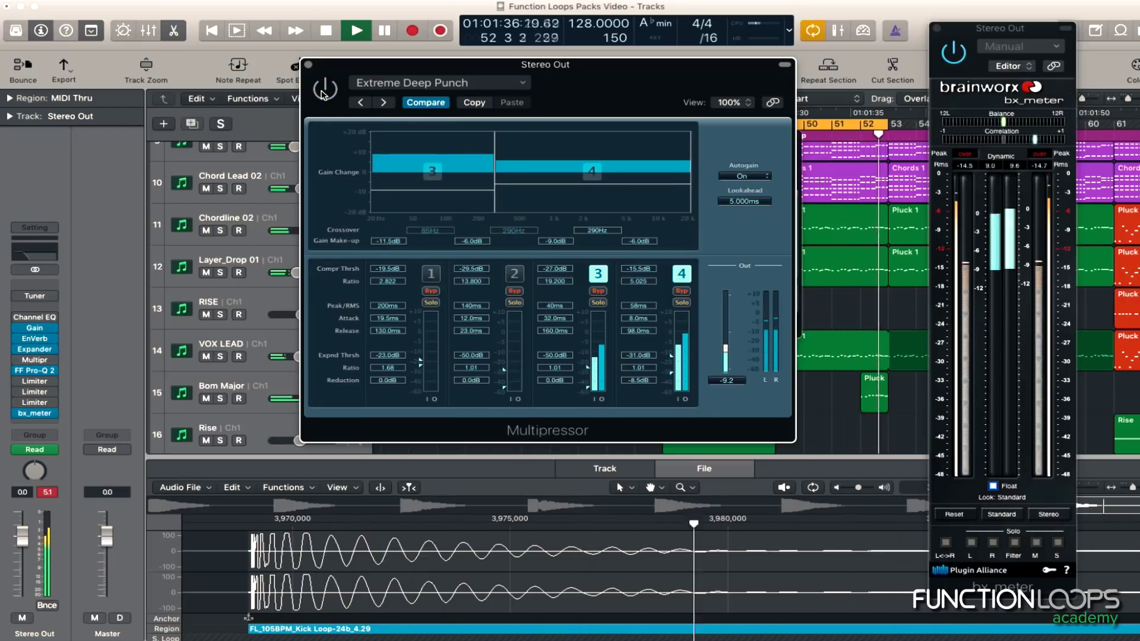
Load the Fast Attack 4-Band preset with the output at -6.0 dB, compare it against bypass, and close the Multipressor
{"action": "left_click", "coordinate": [384, 104]}
{"action": "left_click_drag", "start_coordinate": [726, 331], "coordinate": [726, 349]}
{"action": "left_click", "coordinate": [333, 90]}
{"action": "left_click", "coordinate": [333, 91]}
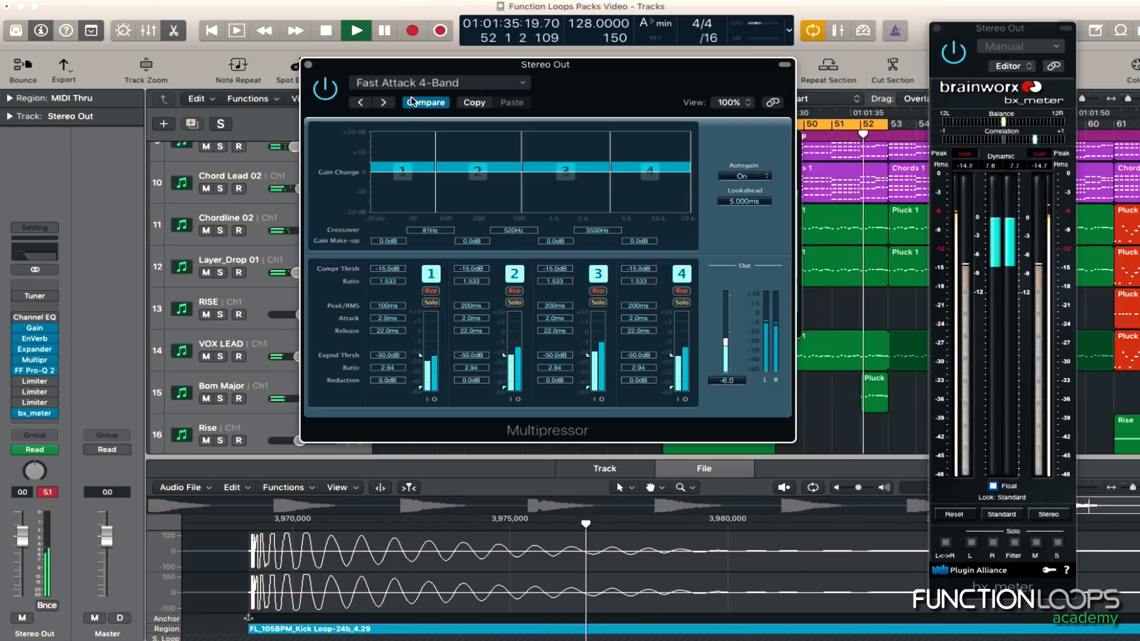
{"action": "left_click", "coordinate": [310, 68]}
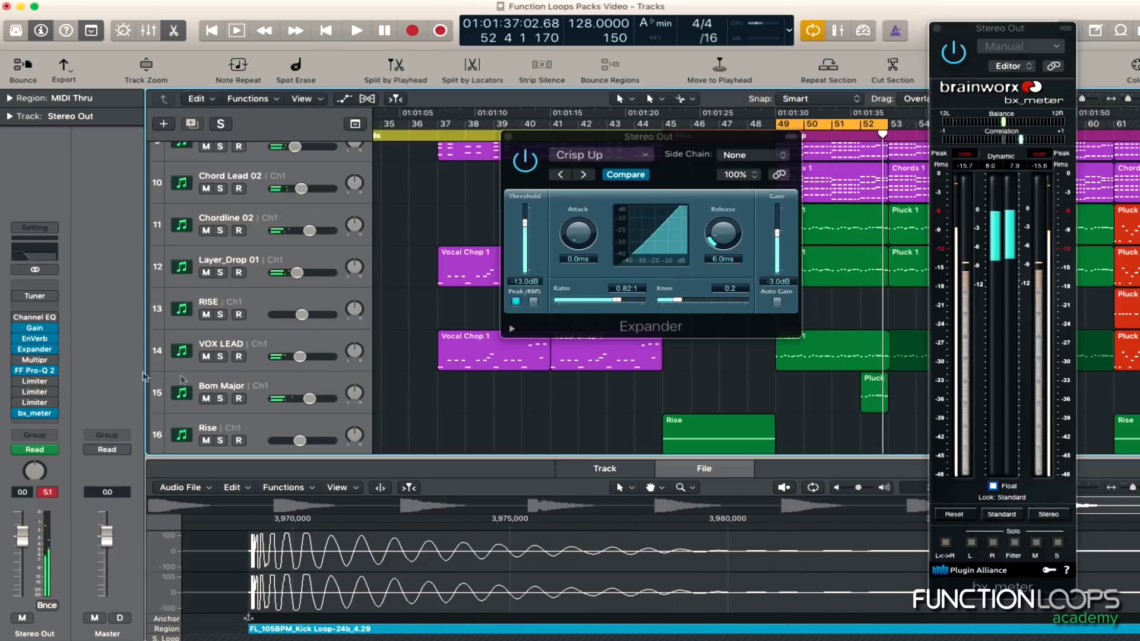
Open FF Pro-Q 2 from Stereo Out and add a bell band at about 204 Hz with +30 dB gain and Q 40
{"action": "left_click", "coordinate": [36, 371]}
{"action": "left_click_drag", "start_coordinate": [354, 58], "coordinate": [532, 62]}
{"action": "key", "text": "space"}
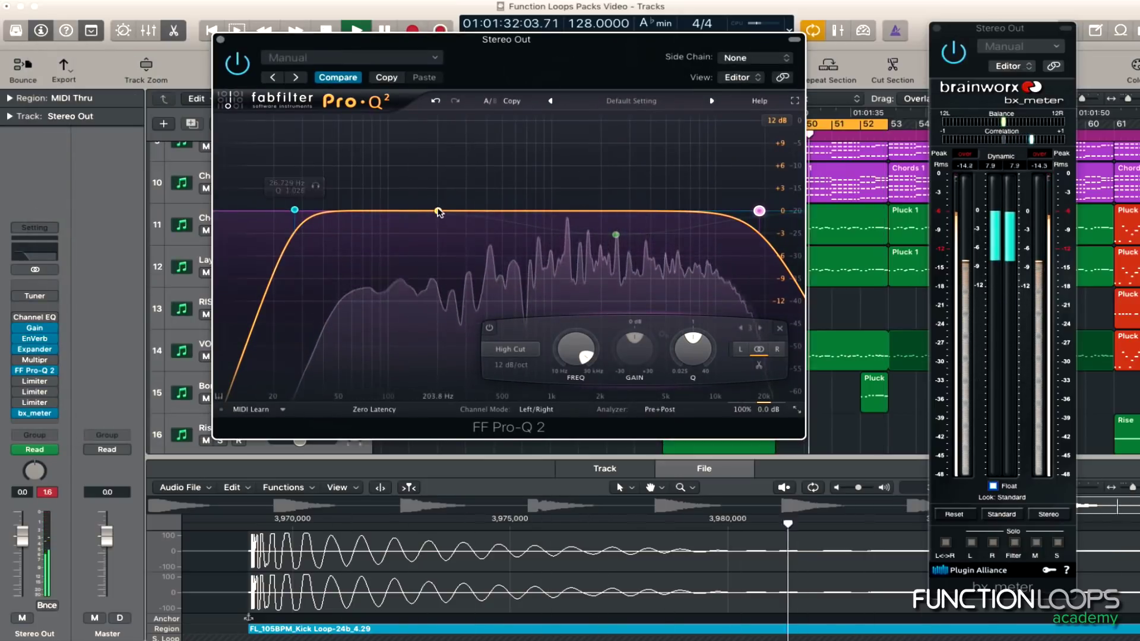
{"action": "left_click", "coordinate": [439, 210]}
{"action": "left_click_drag", "start_coordinate": [496, 355], "coordinate": [440, 317]}
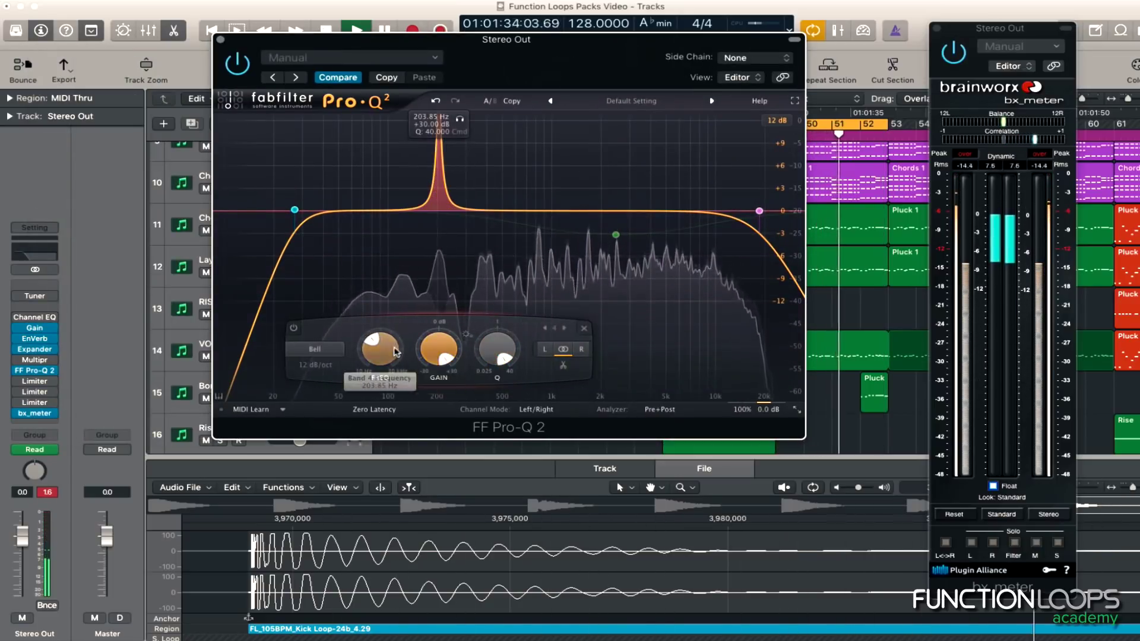
Sweep the narrow boosted bell to about 128 Hz and turn it into a cut of about 2 dB
{"action": "scroll", "coordinate": [386, 350], "scroll_direction": "up", "scroll_amount": 4}
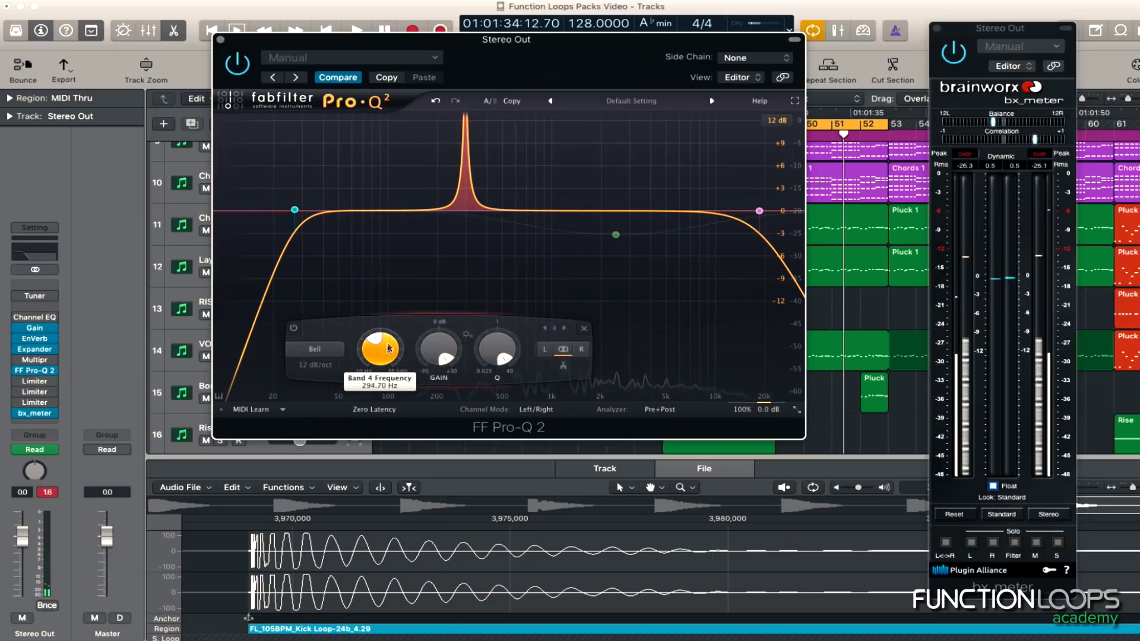
{"action": "scroll", "coordinate": [387, 350], "scroll_direction": "down", "scroll_amount": 3}
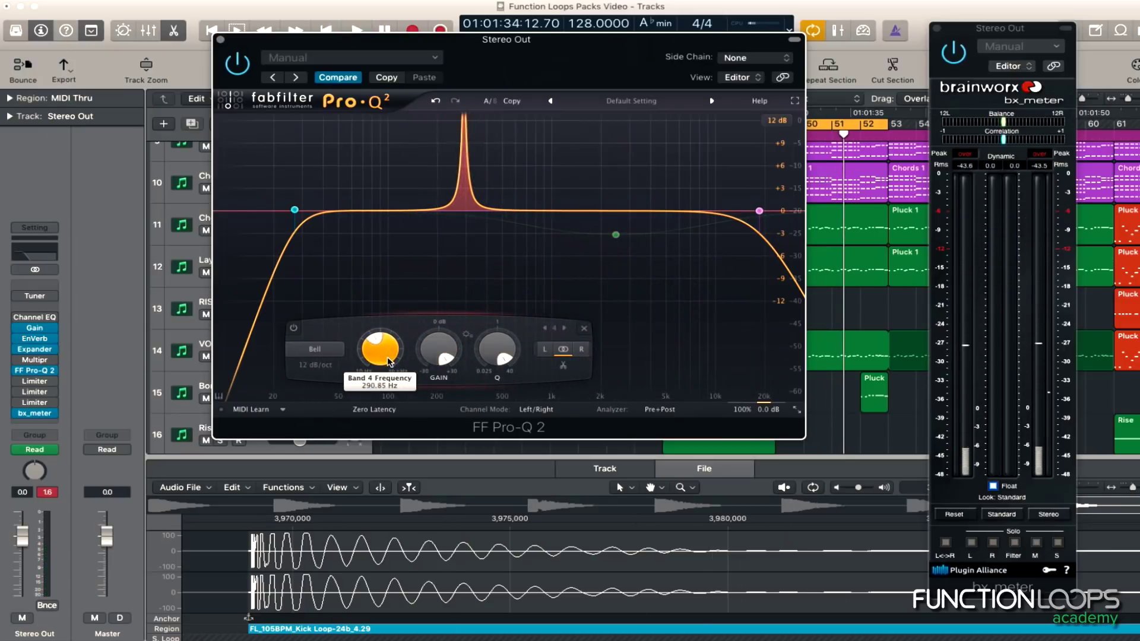
{"action": "scroll", "coordinate": [386, 357], "scroll_direction": "down", "scroll_amount": 3}
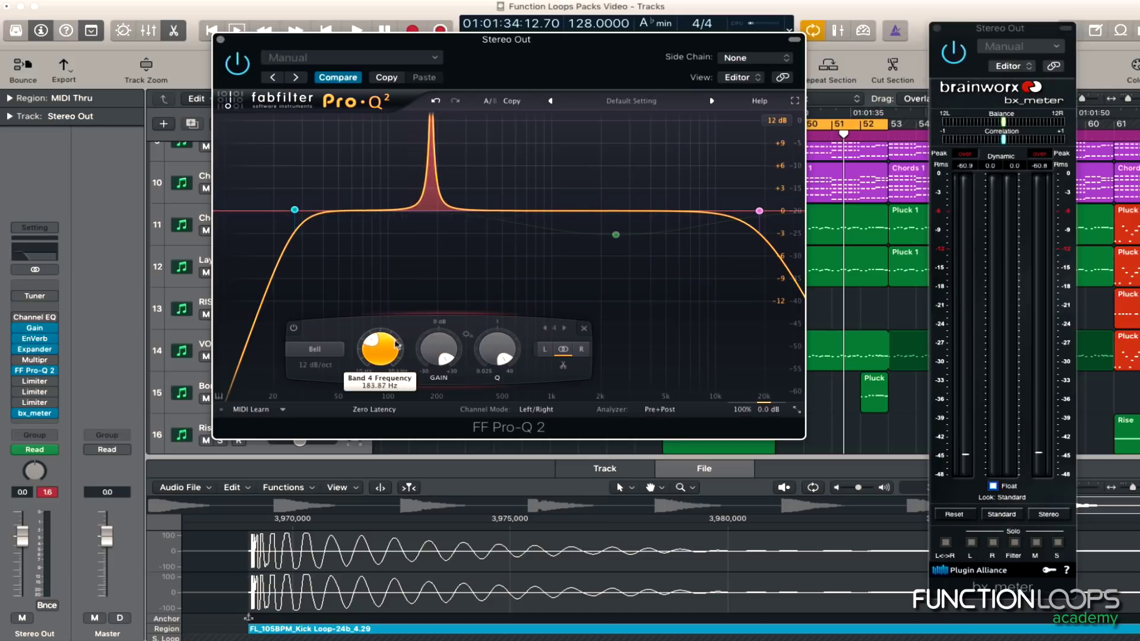
{"action": "key", "text": "space"}
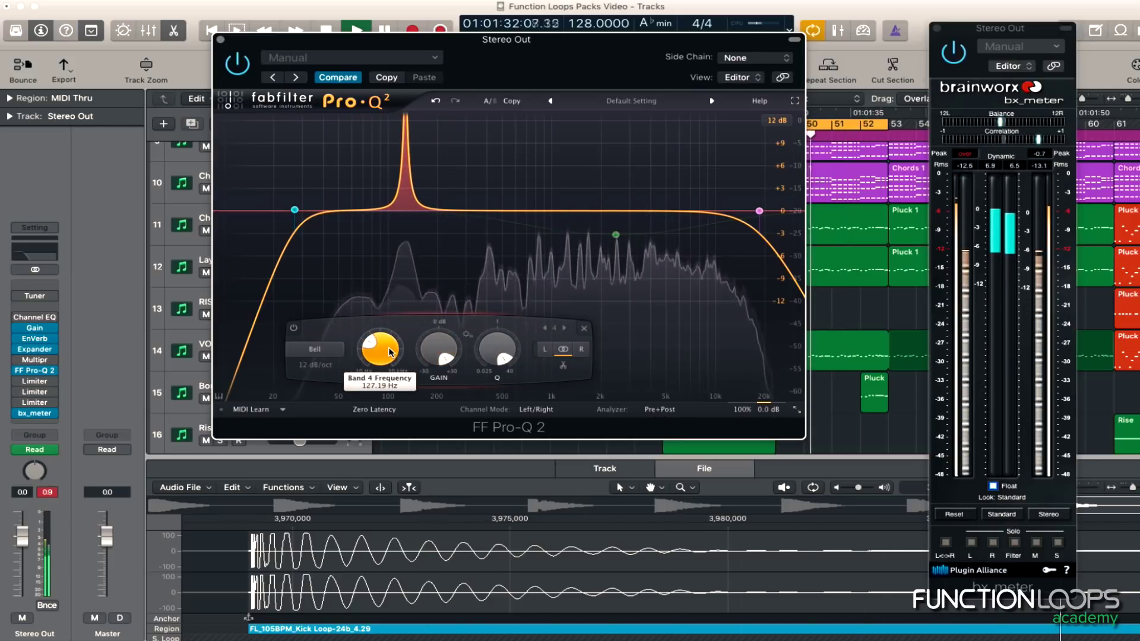
{"action": "left_click_drag", "start_coordinate": [443, 348], "coordinate": [438, 425]}
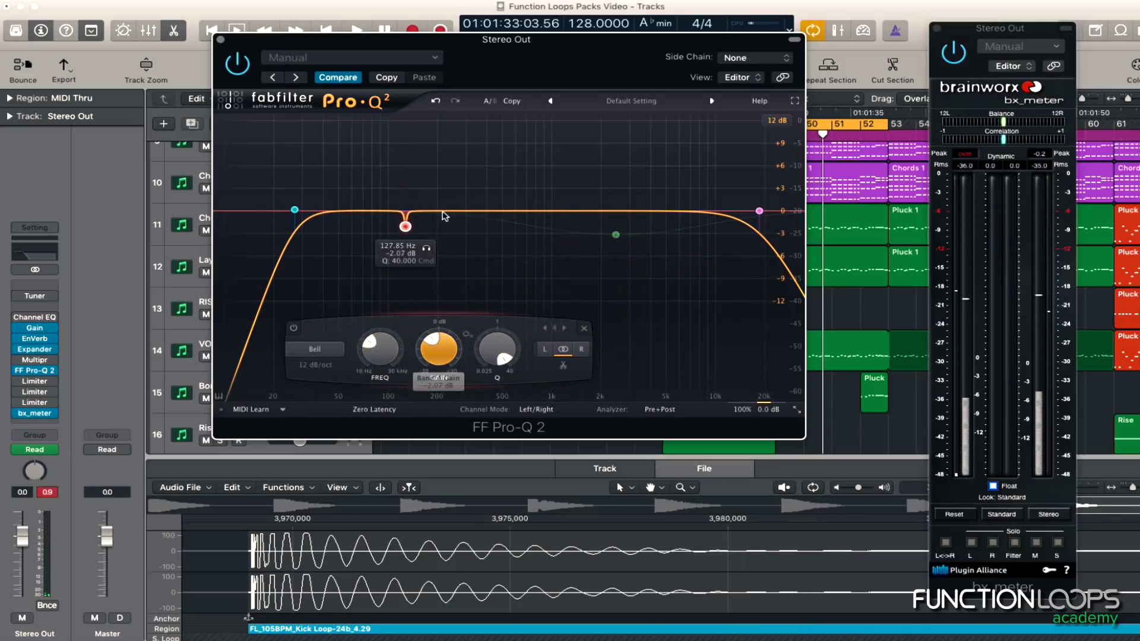
{"action": "key", "text": "space"}
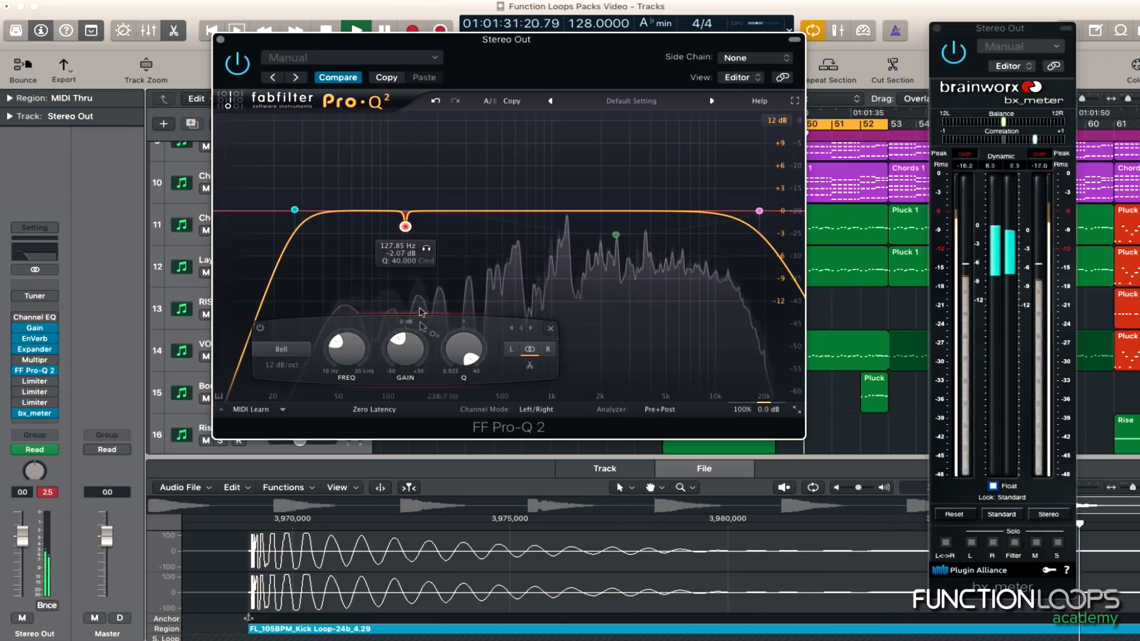
Add another bell with Q 40, sweep it boosted from about 271 Hz to 545 Hz, and cut it about 2.5 dB
{"action": "left_click", "coordinate": [460, 211]}
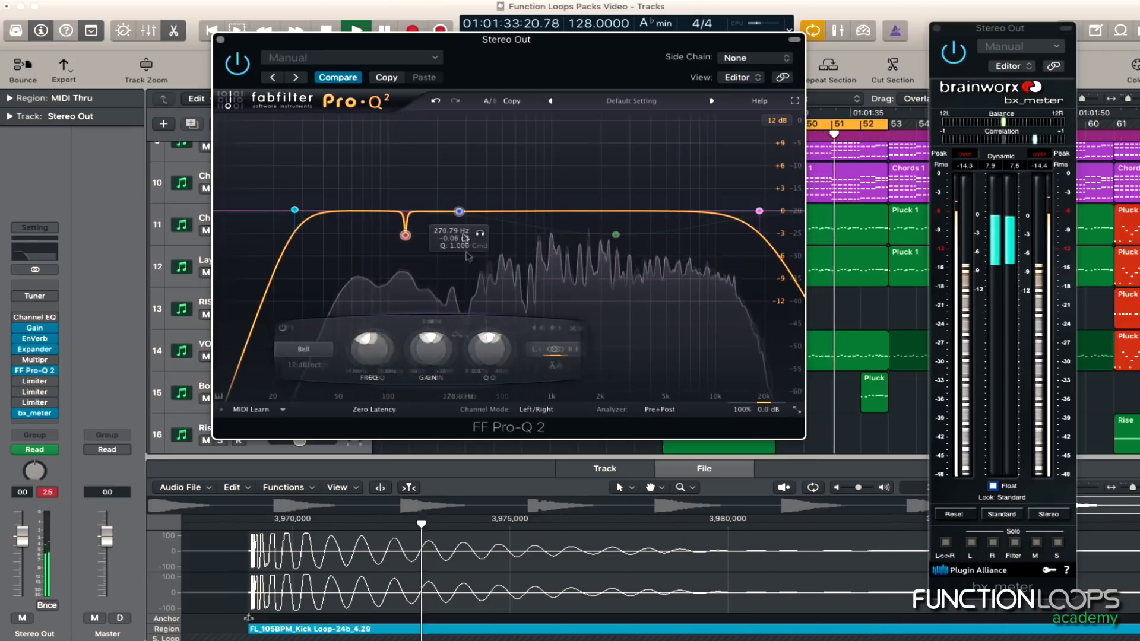
{"action": "left_click_drag", "start_coordinate": [519, 352], "coordinate": [519, 286]}
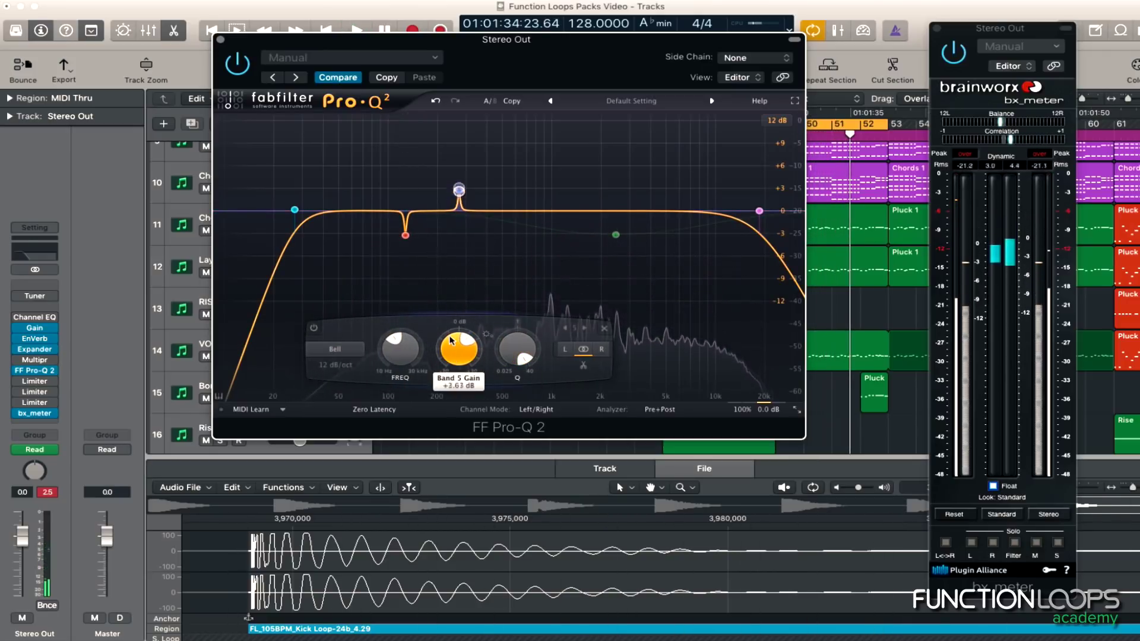
{"action": "left_click_drag", "start_coordinate": [451, 341], "coordinate": [451, 358]}
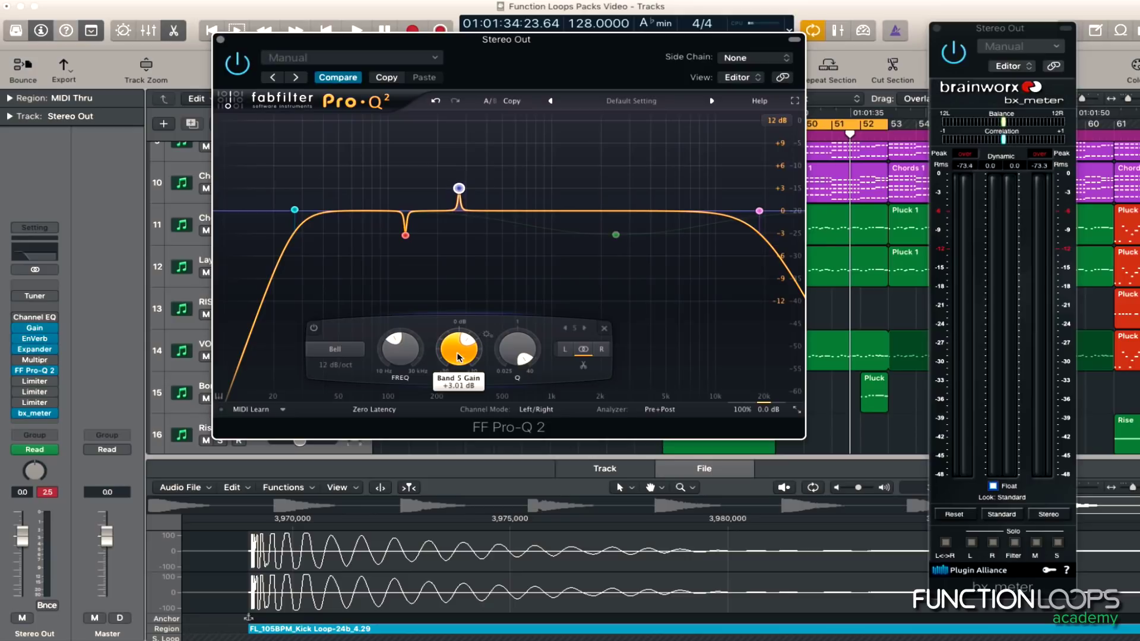
{"action": "key", "text": "space"}
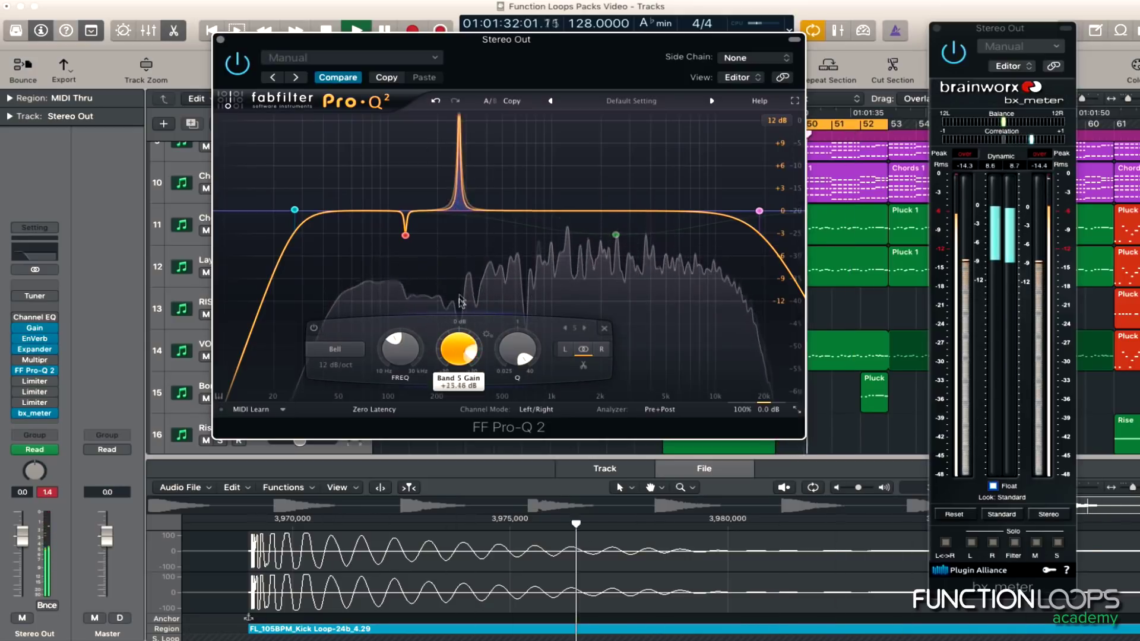
{"action": "left_click_drag", "start_coordinate": [460, 296], "coordinate": [460, 289]}
{"action": "left_click_drag", "start_coordinate": [409, 346], "coordinate": [452, 426]}
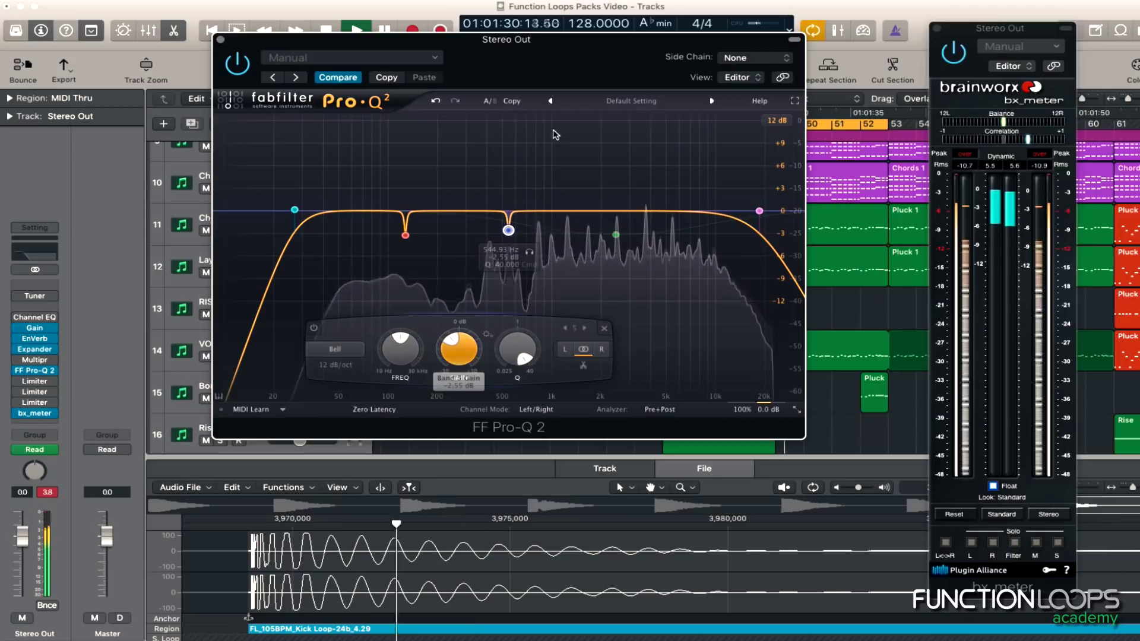
Add a bell with Q 40 at about 924 Hz, boost it to listen, and cut it about 2 dB
{"action": "left_click", "coordinate": [547, 211]}
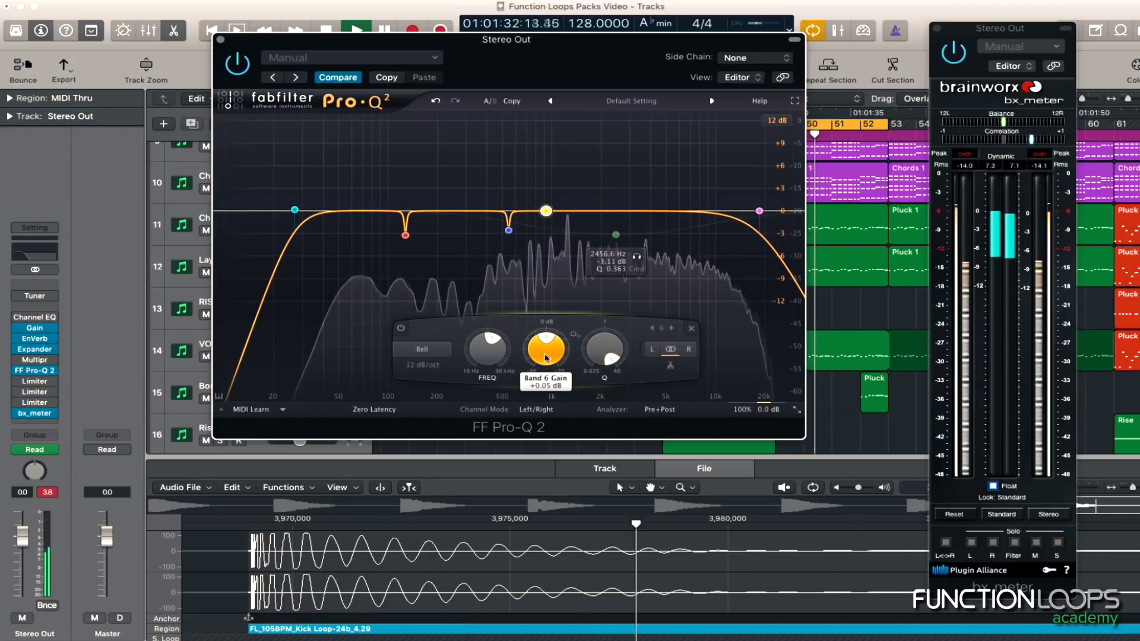
{"action": "left_click_drag", "start_coordinate": [546, 358], "coordinate": [547, 297]}
{"action": "left_click_drag", "start_coordinate": [544, 351], "coordinate": [542, 416]}
Add a narrow bell just above 2 kHz, boost it to listen, undo its frequency sweep, and set a small cut
{"action": "left_click", "coordinate": [604, 211]}
{"action": "left_click_drag", "start_coordinate": [652, 343], "coordinate": [651, 278]}
{"action": "left_click_drag", "start_coordinate": [603, 352], "coordinate": [604, 284]}
{"action": "left_click_drag", "start_coordinate": [540, 349], "coordinate": [540, 403]}
{"action": "left_click", "coordinate": [436, 102]}
{"action": "left_click_drag", "start_coordinate": [603, 352], "coordinate": [600, 417]}
Add a narrow bell, move it to about 3 kHz, and cut it by about 3 dB
{"action": "left_click", "coordinate": [654, 211]}
{"action": "left_click_drag", "start_coordinate": [695, 346], "coordinate": [716, 230]}
{"action": "left_click_drag", "start_coordinate": [635, 348], "coordinate": [629, 250]}
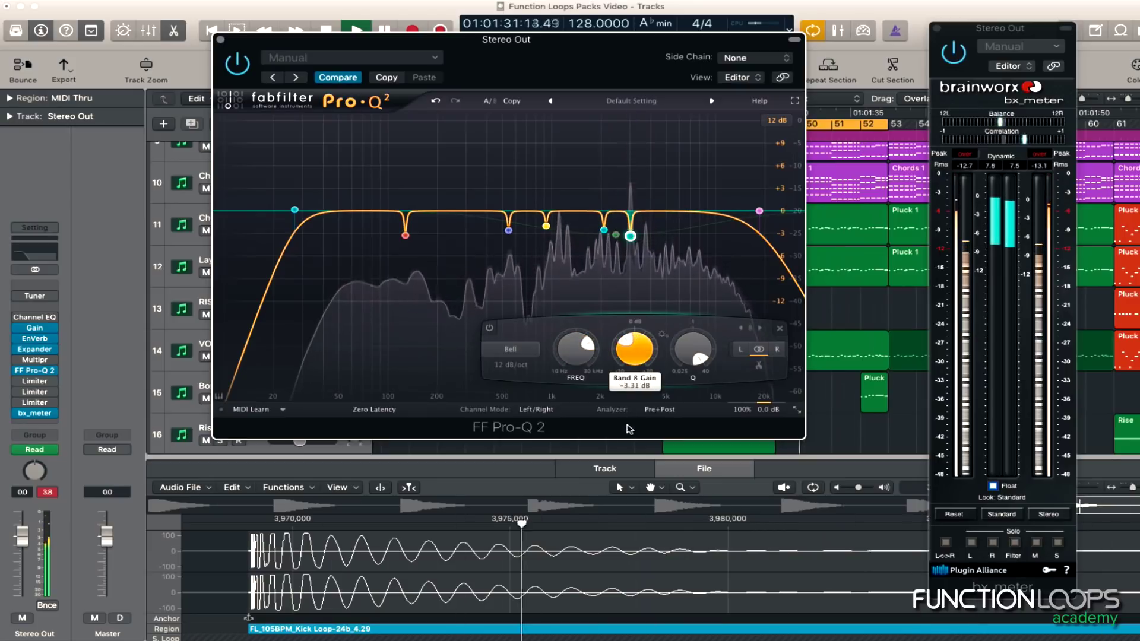
{"action": "left_click_drag", "start_coordinate": [630, 430], "coordinate": [629, 425]}
Add a Q 40 bell at about 4.7 kHz, undo its boosted frequency sweep, and cut it by about 3 dB
{"action": "left_click", "coordinate": [662, 210]}
{"action": "left_click_drag", "start_coordinate": [694, 347], "coordinate": [700, 250]}
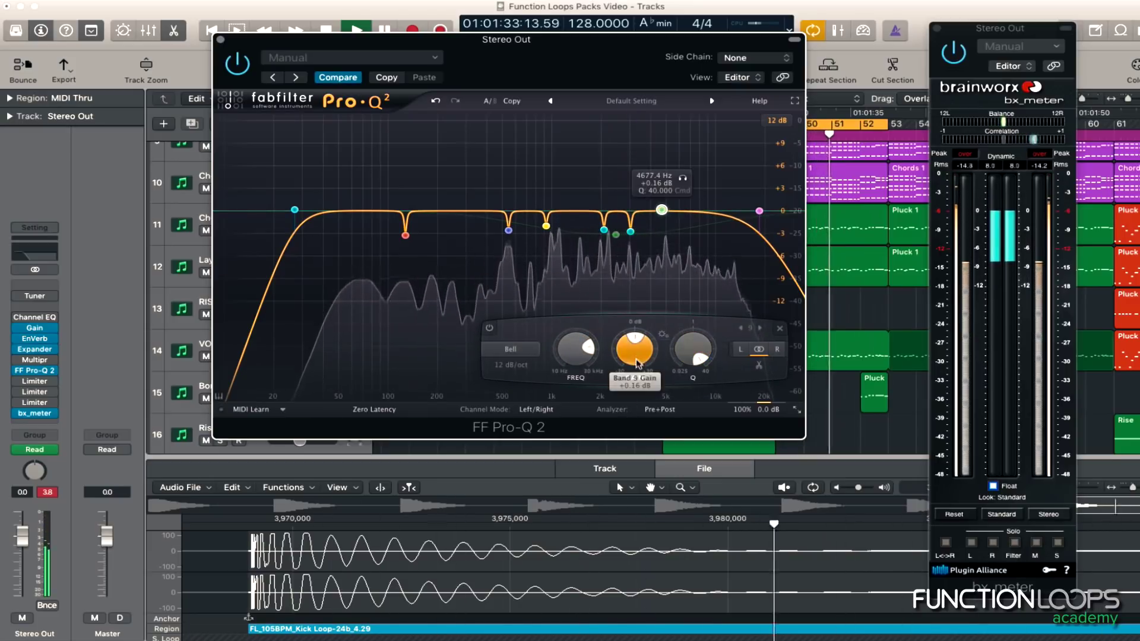
{"action": "left_click_drag", "start_coordinate": [639, 363], "coordinate": [637, 321]}
{"action": "left_click_drag", "start_coordinate": [576, 350], "coordinate": [574, 392]}
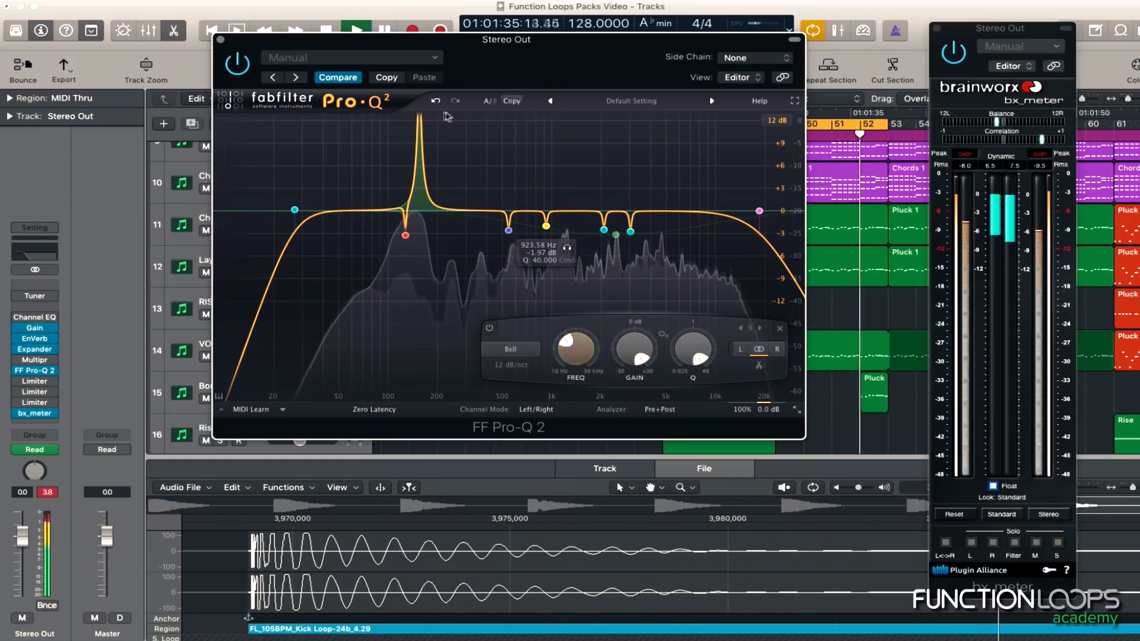
{"action": "left_click", "coordinate": [435, 100]}
{"action": "left_click_drag", "start_coordinate": [634, 349], "coordinate": [628, 419]}
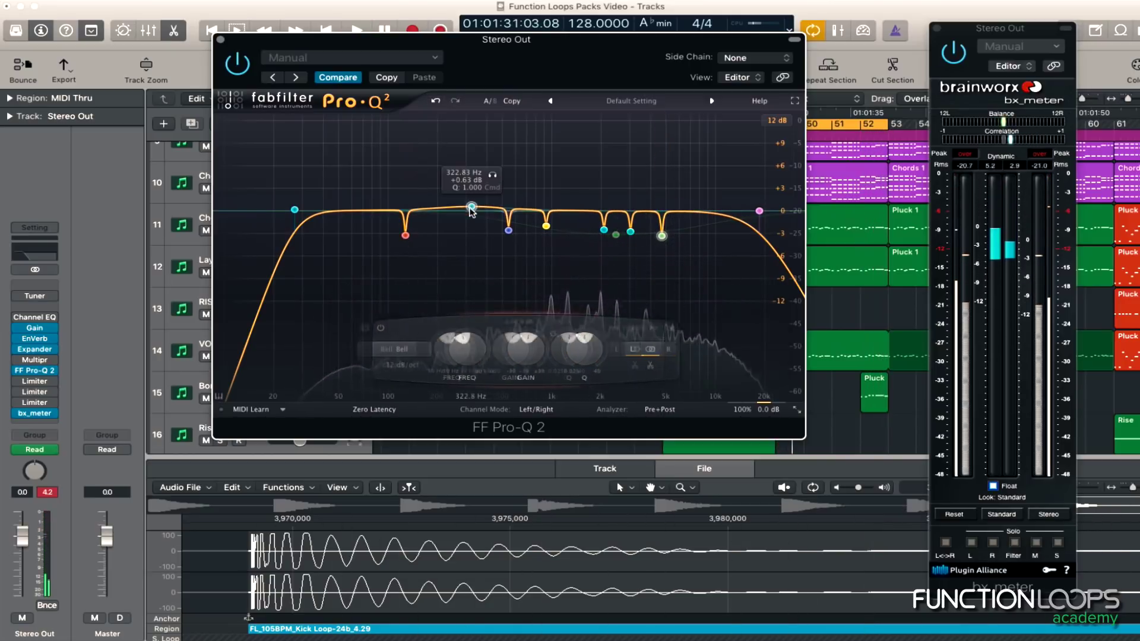
Add a broad bell at about 15.8 kHz, compare it disabled and enabled during playback, and set its boost to about 1.5 dB
{"action": "left_click_drag", "start_coordinate": [555, 209], "coordinate": [749, 193]}
{"action": "key", "text": "space"}
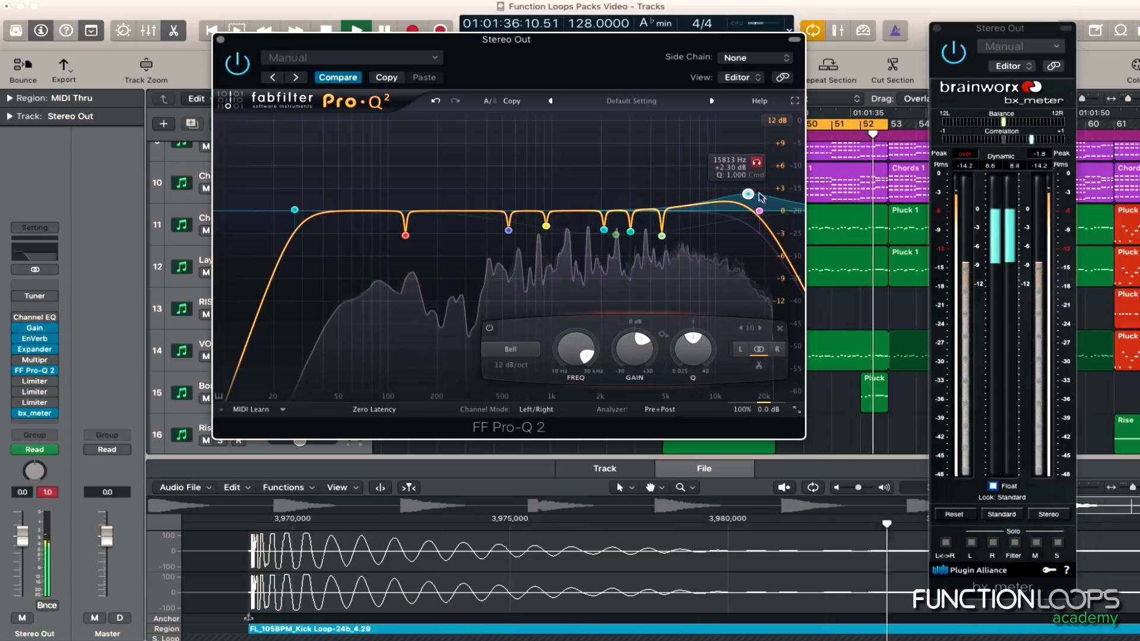
{"action": "right_click", "coordinate": [749, 195]}
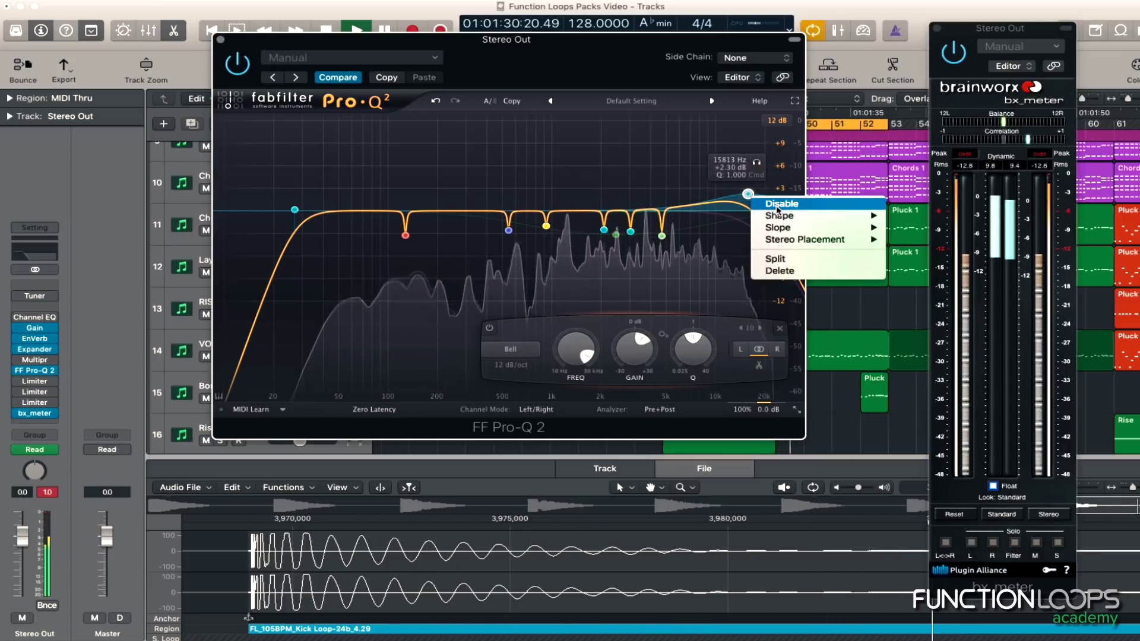
{"action": "left_click", "coordinate": [777, 207]}
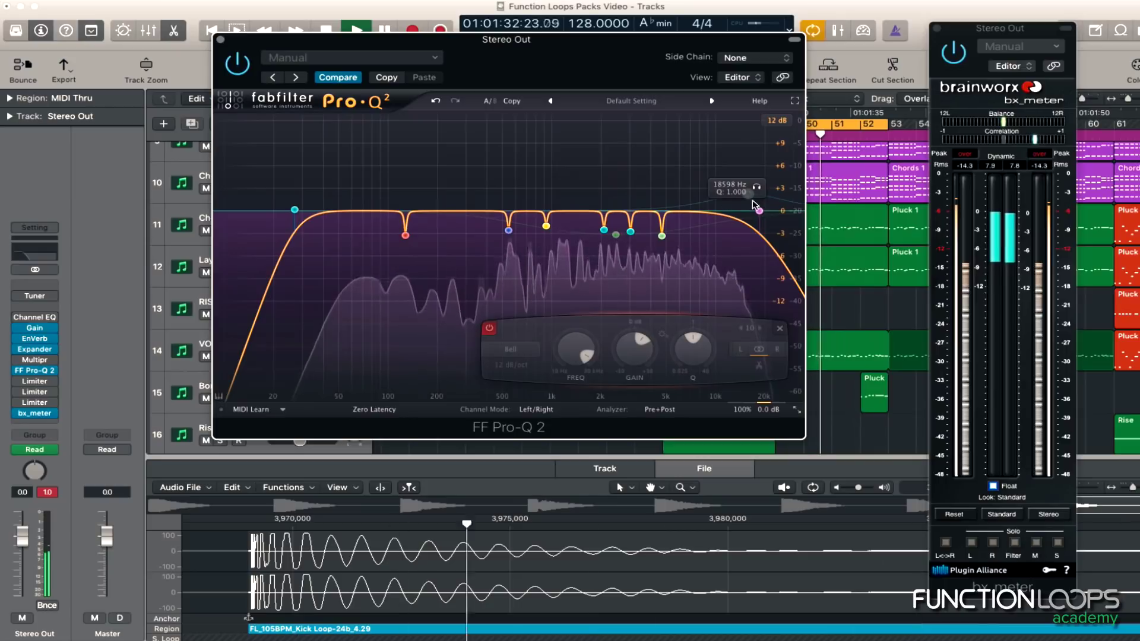
{"action": "right_click", "coordinate": [749, 195]}
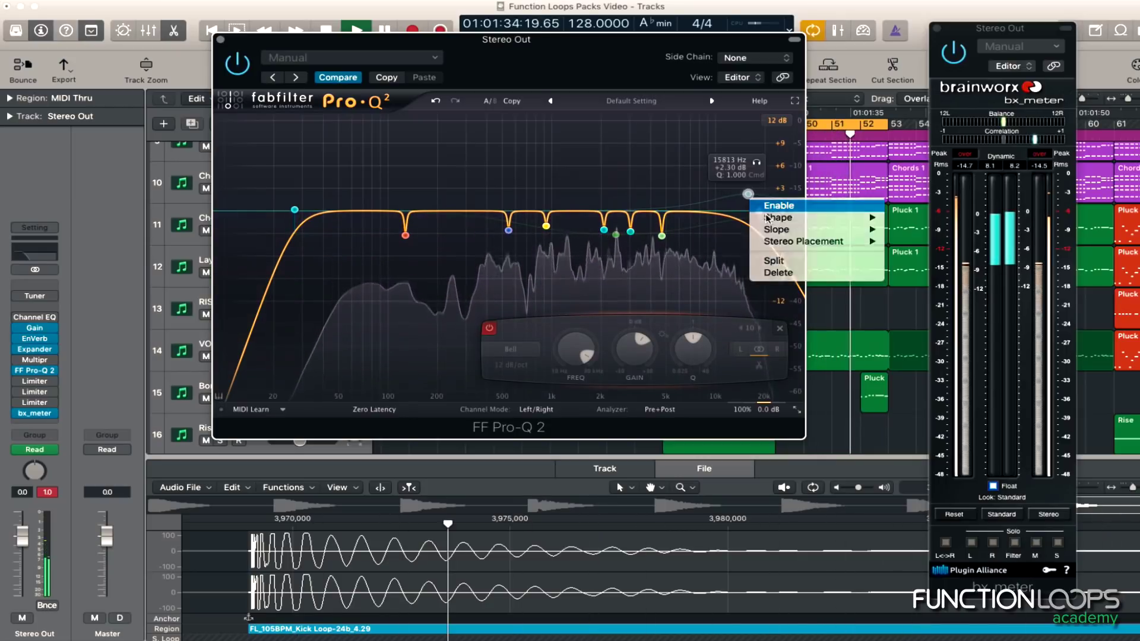
{"action": "left_click", "coordinate": [772, 205]}
{"action": "left_click_drag", "start_coordinate": [749, 196], "coordinate": [752, 202]}
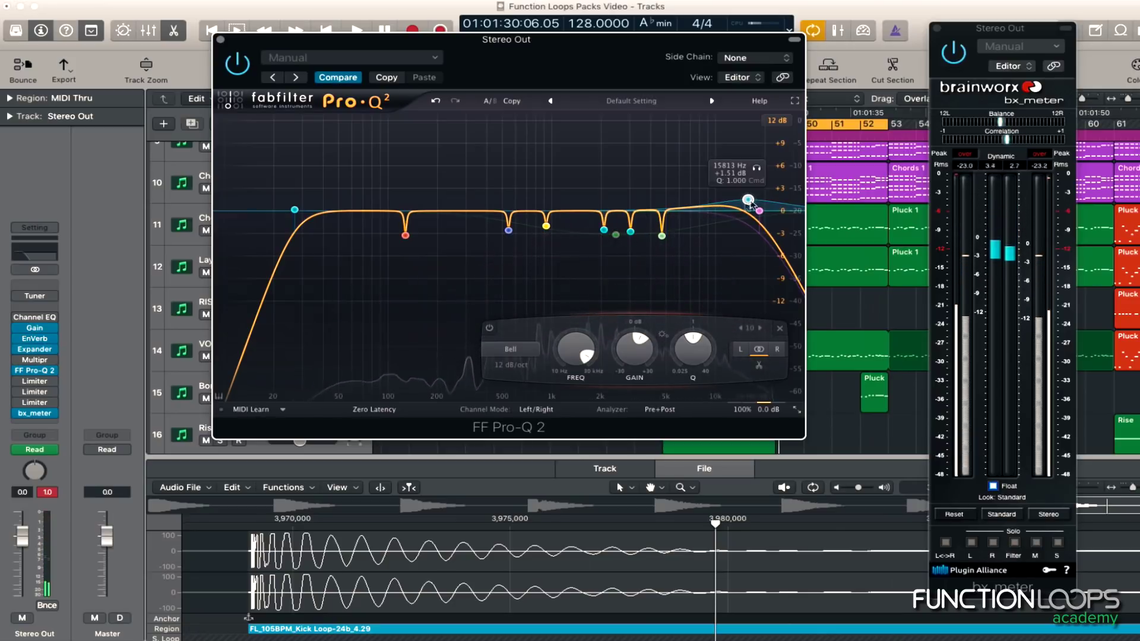
Add a narrow bell between 1 and 2 kHz, boost it to listen, and set a cut of about 1 dB
{"action": "left_click", "coordinate": [578, 211]}
{"action": "left_click_drag", "start_coordinate": [637, 351], "coordinate": [638, 291]}
{"action": "key", "text": "space"}
{"action": "left_click_drag", "start_coordinate": [579, 351], "coordinate": [579, 291]}
{"action": "left_click_drag", "start_coordinate": [573, 351], "coordinate": [588, 410]}
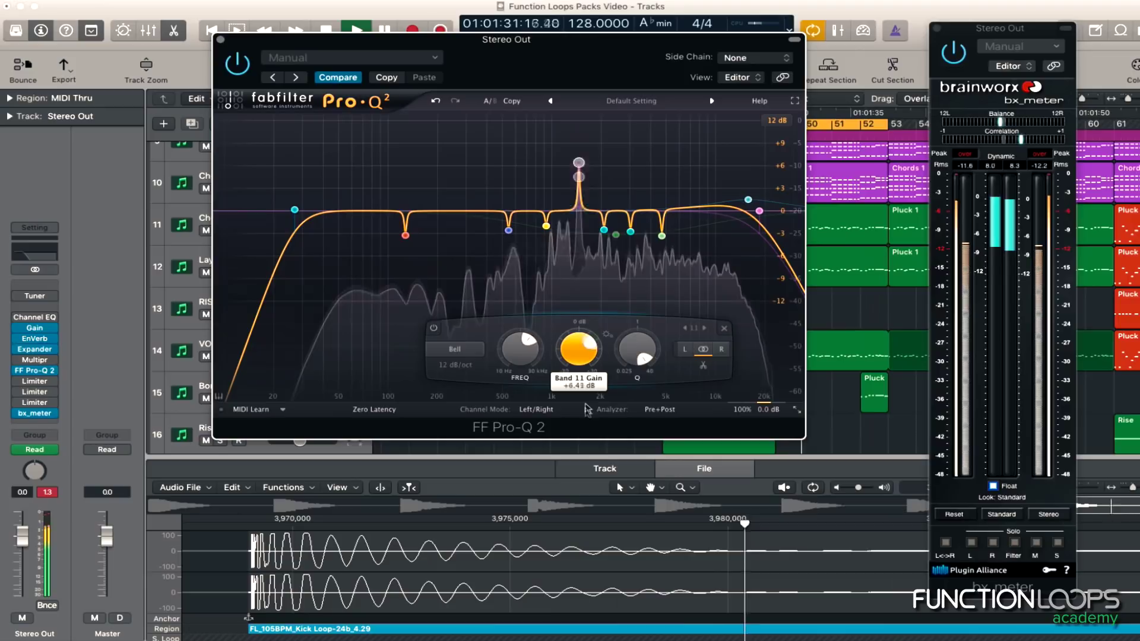
Try a narrow bell near 300 Hz boosted about 6 dB during playback, and delete the band
{"action": "left_click", "coordinate": [465, 209]}
{"action": "left_click_drag", "start_coordinate": [523, 351], "coordinate": [523, 303]}
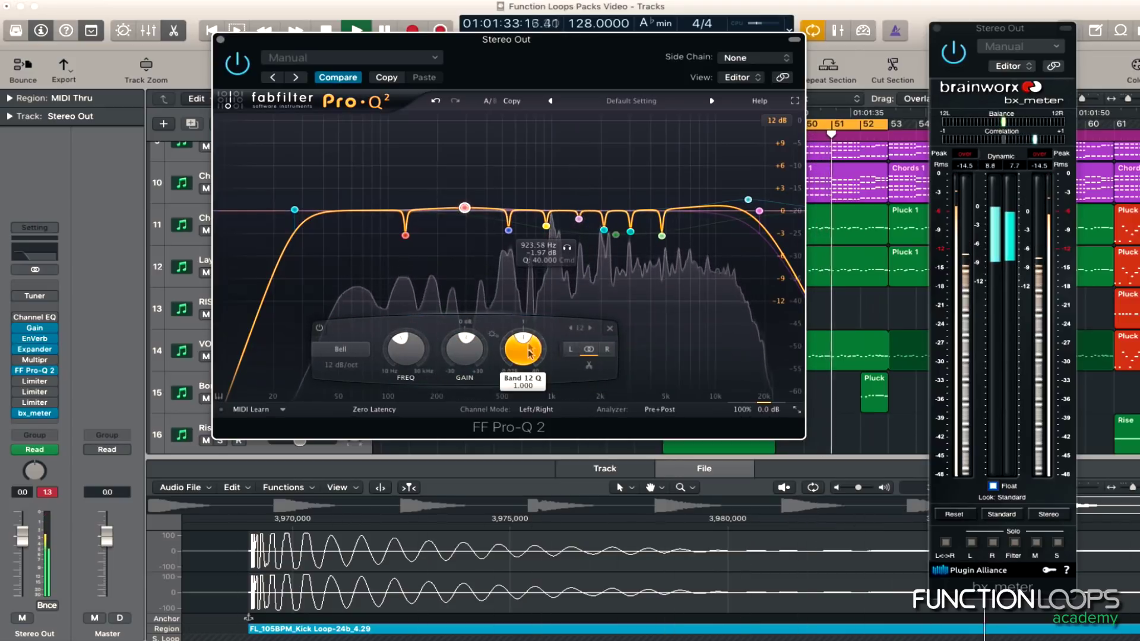
{"action": "left_click_drag", "start_coordinate": [466, 349], "coordinate": [468, 247]}
{"action": "left_click_drag", "start_coordinate": [468, 341], "coordinate": [470, 380]}
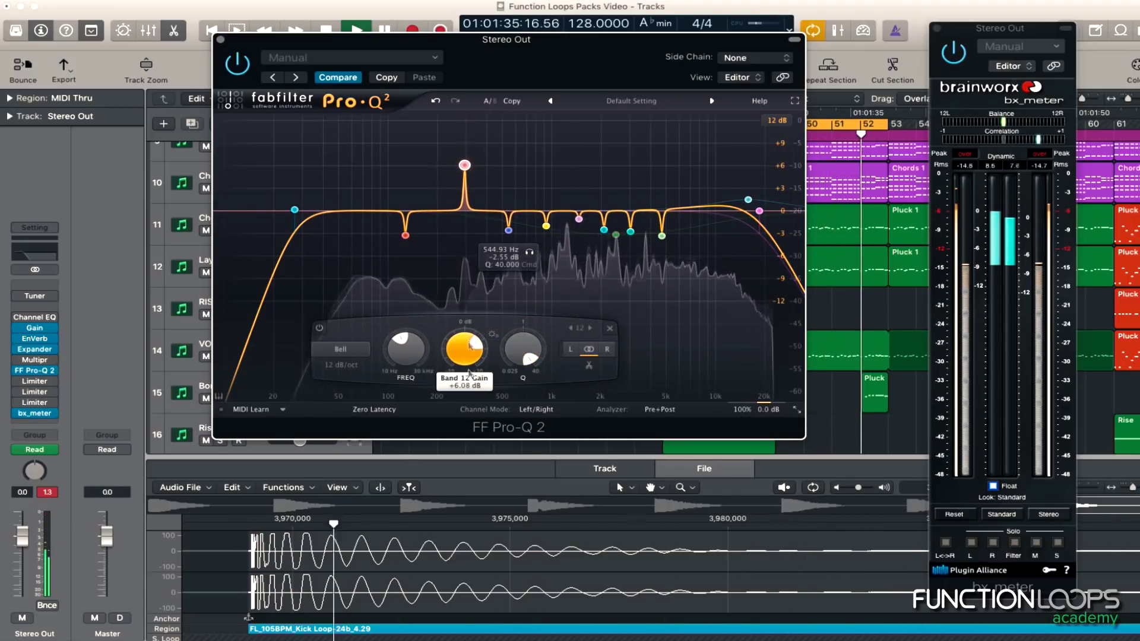
{"action": "right_click", "coordinate": [465, 168]}
{"action": "left_click", "coordinate": [505, 247]}
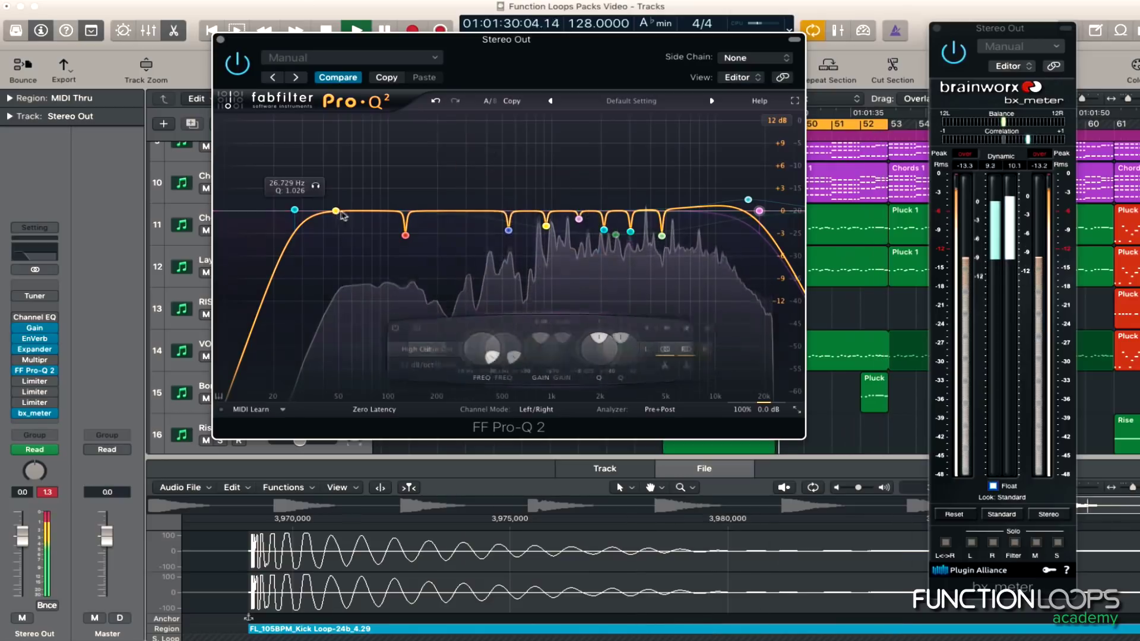
Add a bell with Q 1 at about 66 Hz boosted about 2 dB, and disable the band
{"action": "left_click", "coordinate": [339, 212]}
{"action": "left_click_drag", "start_coordinate": [339, 213], "coordinate": [358, 198]}
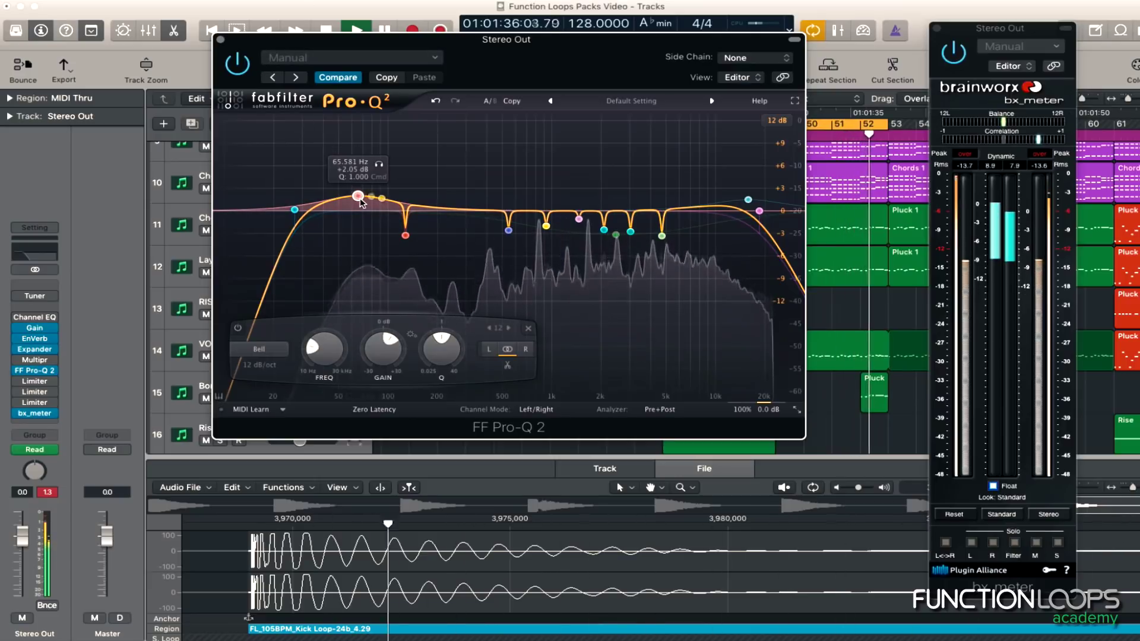
{"action": "right_click", "coordinate": [361, 201]}
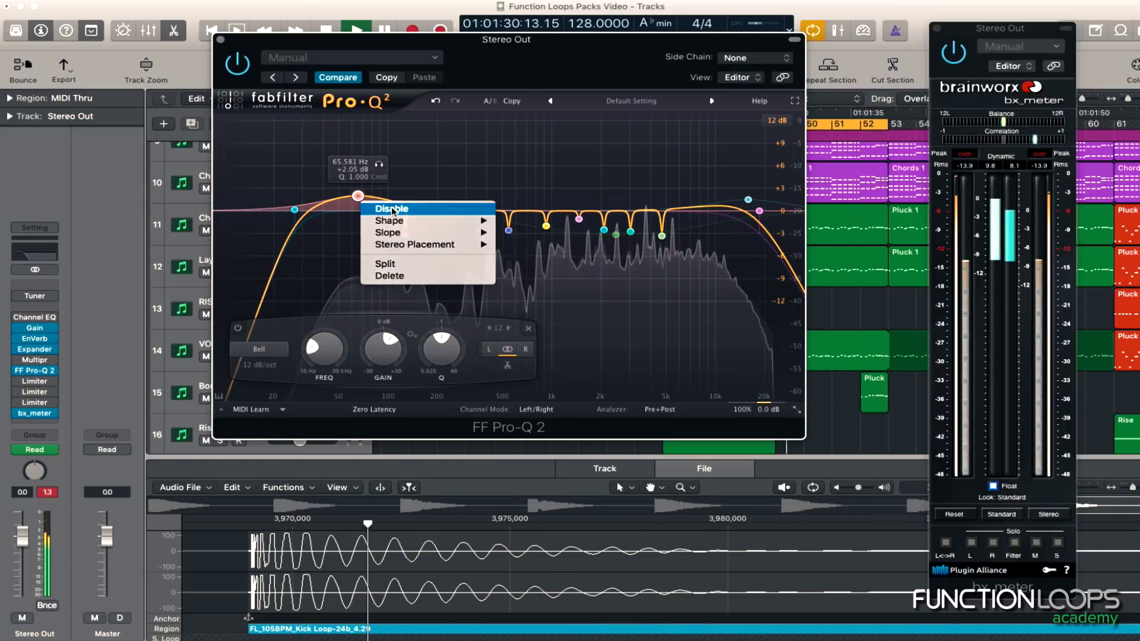
{"action": "left_click", "coordinate": [392, 209]}
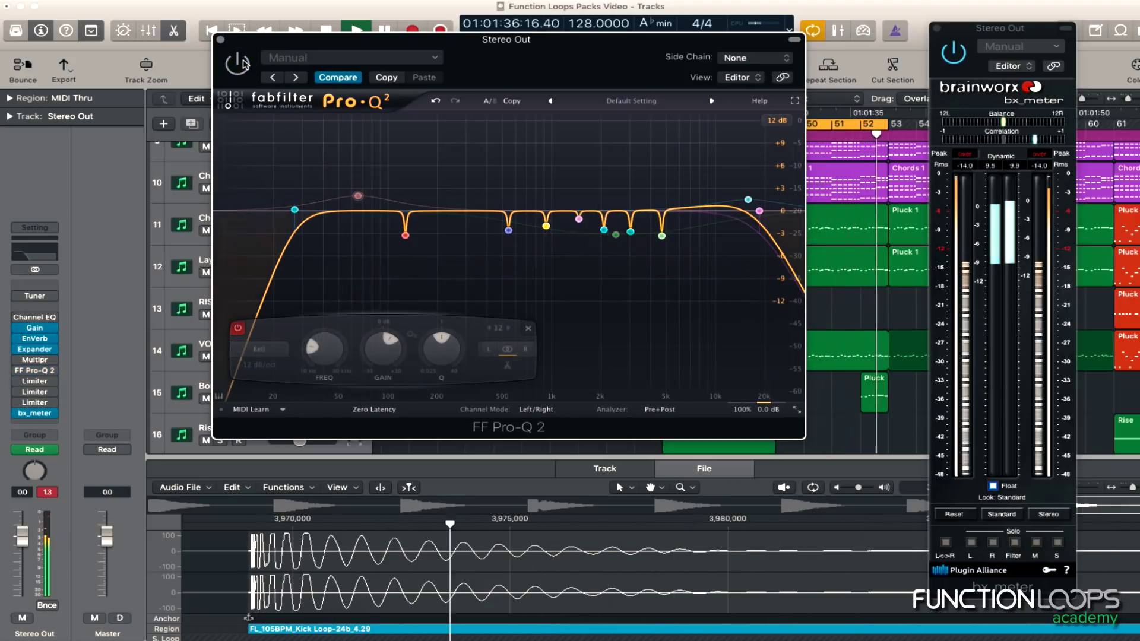
Switch the bypassed EQ back on, stop playback, and show the piano keyboard along the frequency axis
{"action": "left_click", "coordinate": [238, 63]}
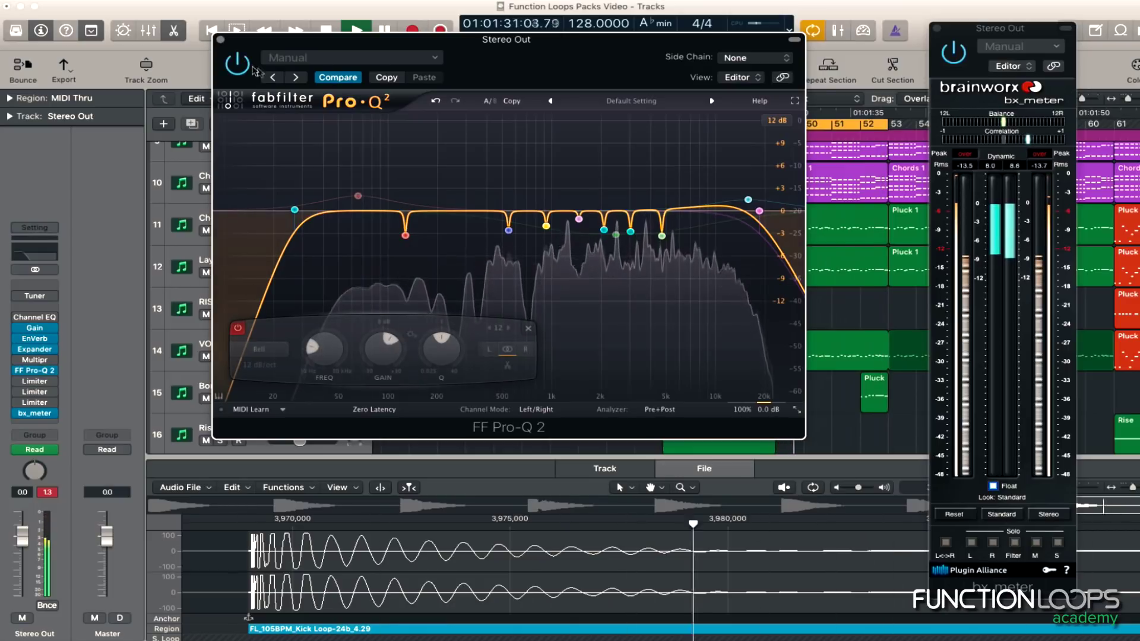
{"action": "key", "text": "space"}
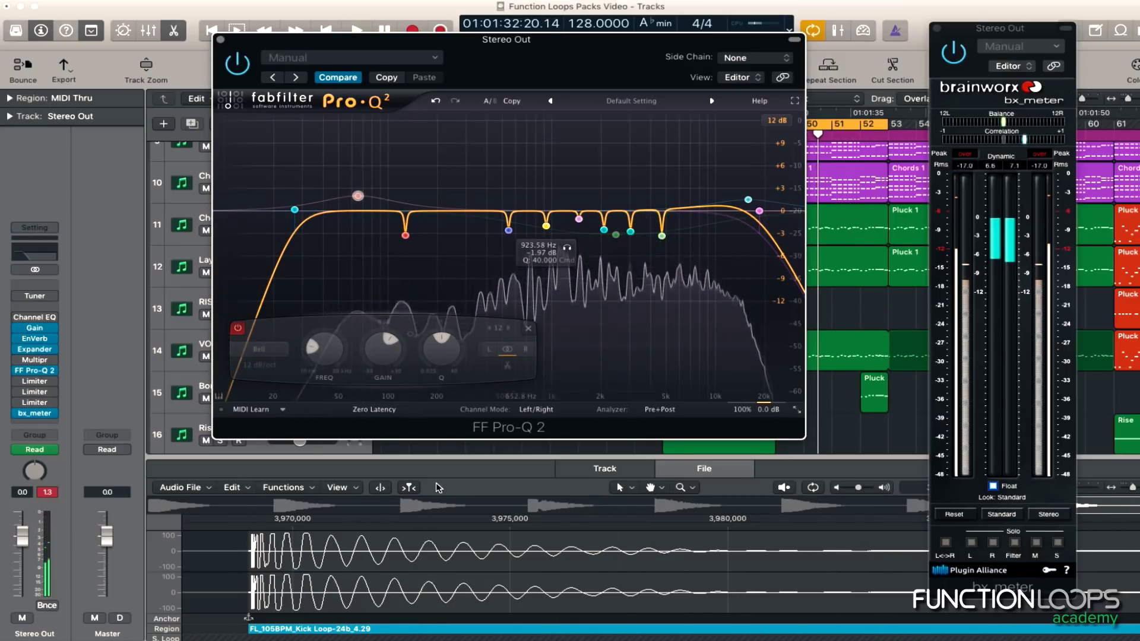
{"action": "left_click", "coordinate": [271, 418]}
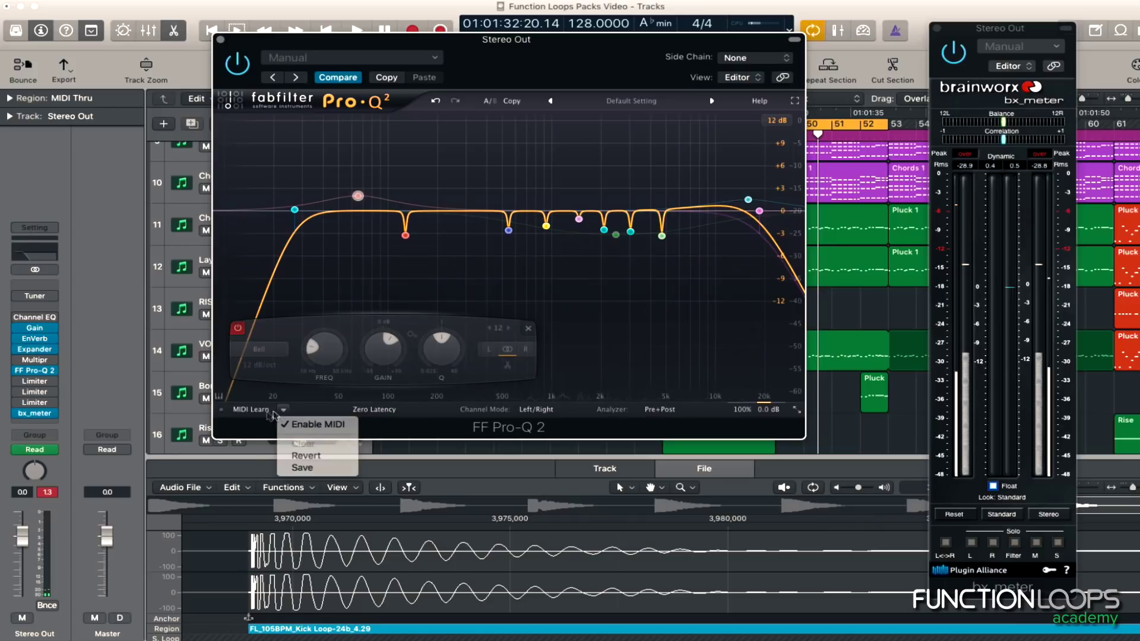
{"action": "left_click", "coordinate": [230, 414]}
{"action": "left_click", "coordinate": [239, 414]}
{"action": "left_click", "coordinate": [238, 414]}
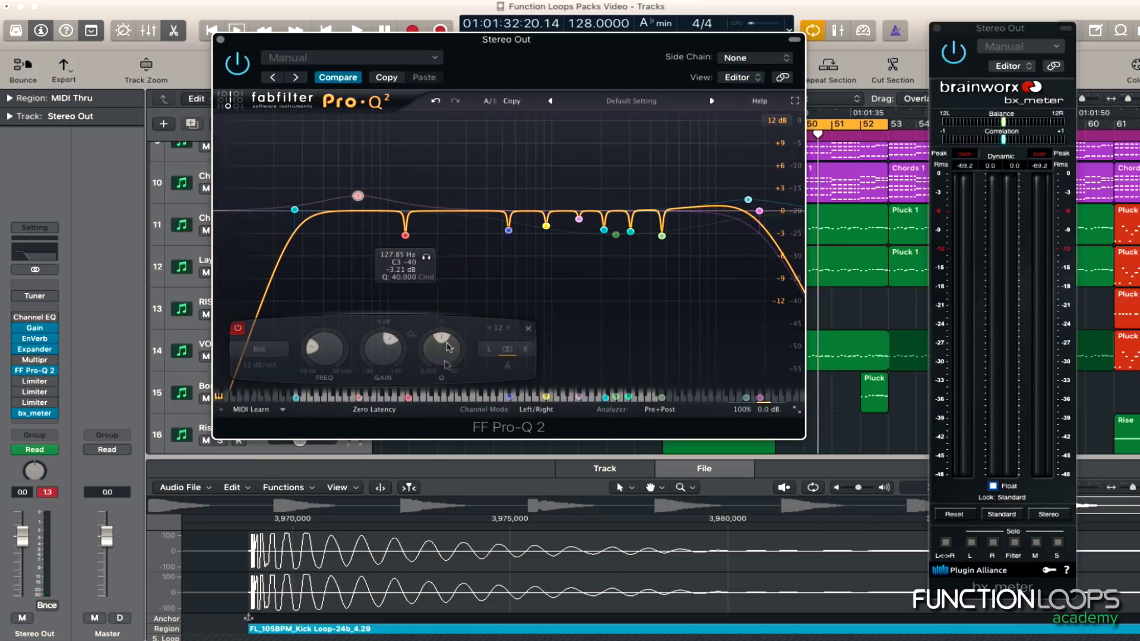
Add a Q 40 bell, sweep it at 30 dB gain from A3 to A4, and cut about 2.4 dB at G#4 (415.30 Hz)
{"action": "left_click", "coordinate": [450, 212]}
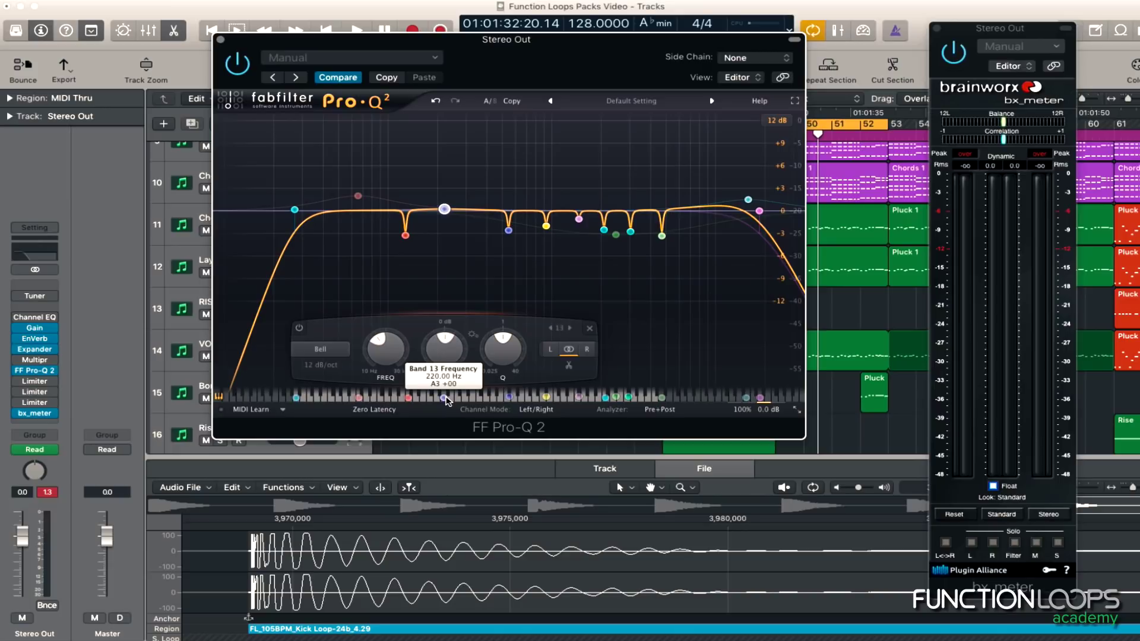
{"action": "left_click_drag", "start_coordinate": [426, 376], "coordinate": [449, 256]}
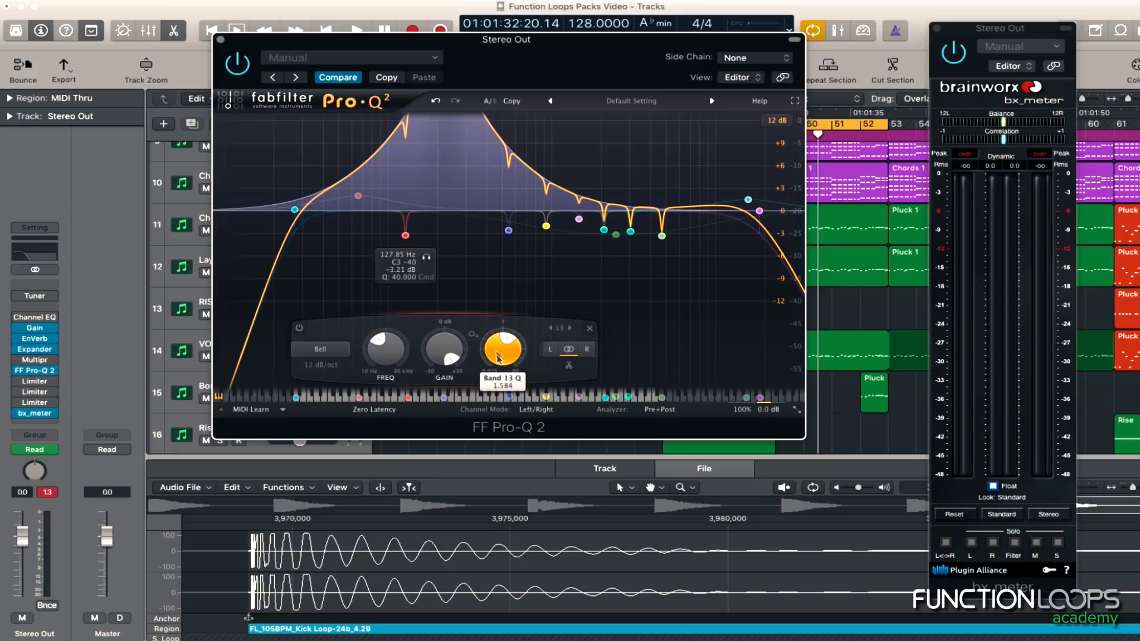
{"action": "left_click_drag", "start_coordinate": [499, 358], "coordinate": [496, 291]}
{"action": "key", "text": "space"}
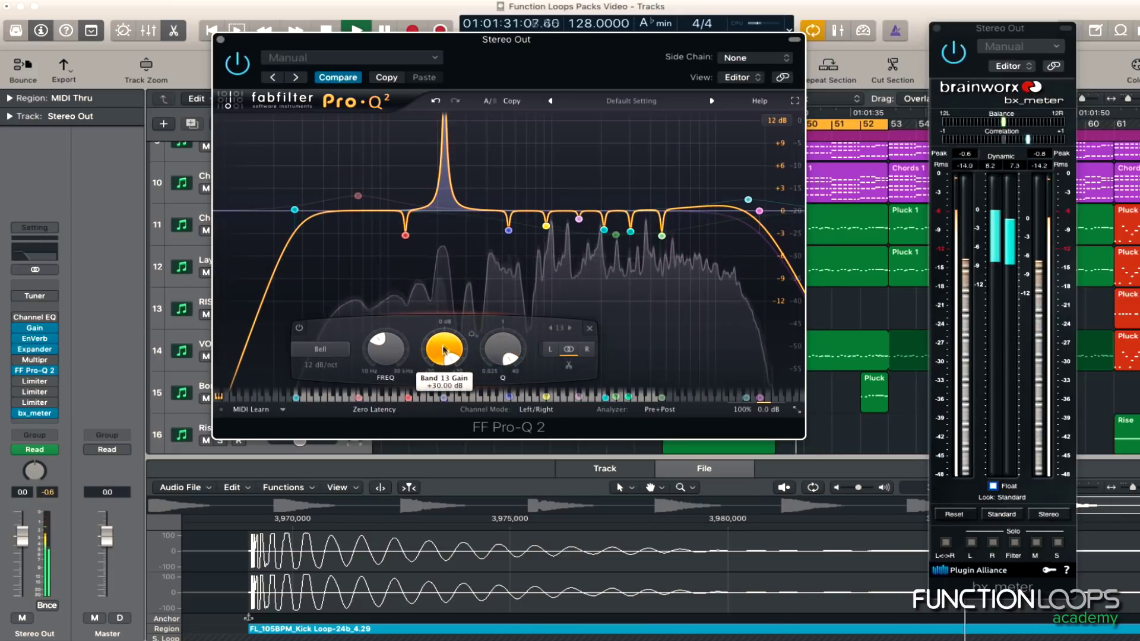
{"action": "left_click_drag", "start_coordinate": [443, 404], "coordinate": [496, 401]}
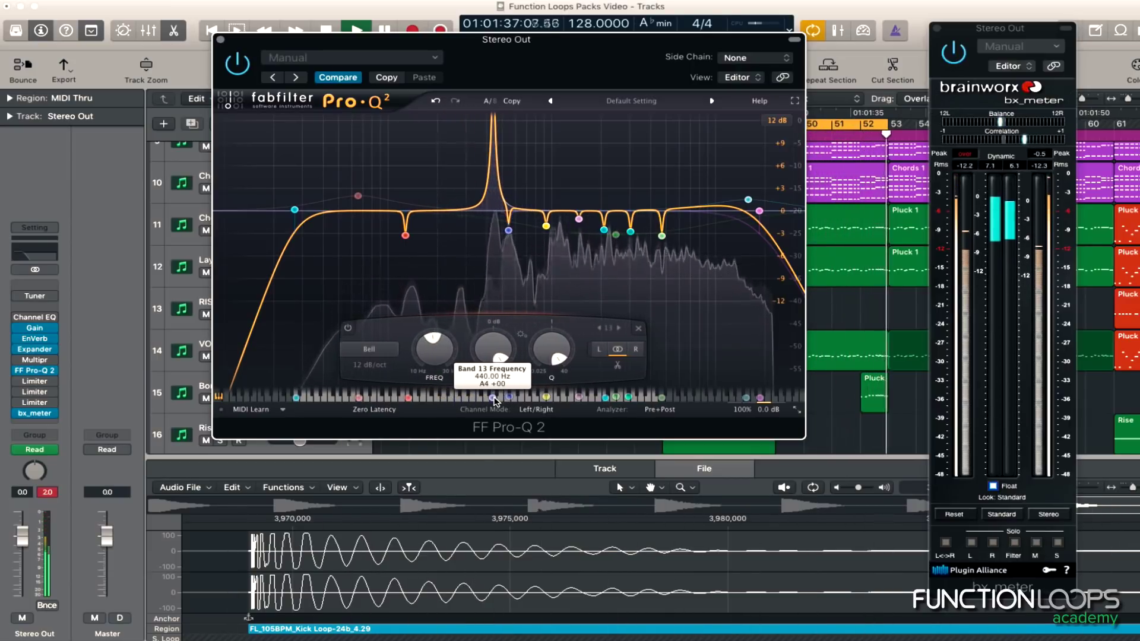
{"action": "left_click_drag", "start_coordinate": [492, 401], "coordinate": [486, 428]}
Add a narrow bell, sweep it at 30 dB gain up to just below 2 kHz, and set a cut of about 2 dB
{"action": "left_click", "coordinate": [459, 210]}
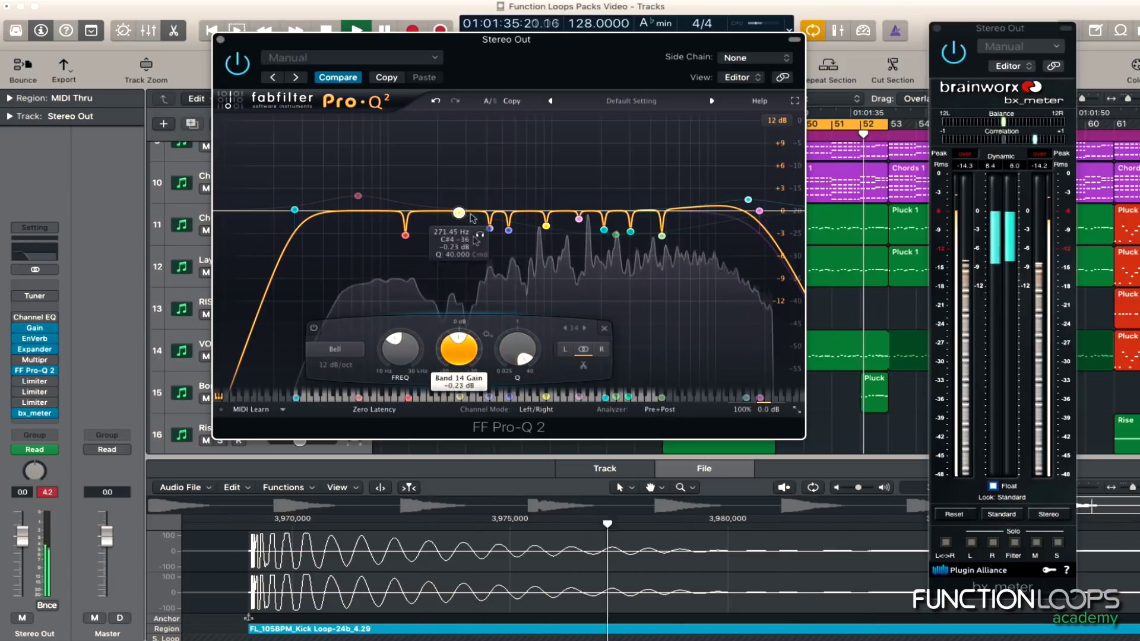
{"action": "left_click_drag", "start_coordinate": [477, 355], "coordinate": [480, 331]}
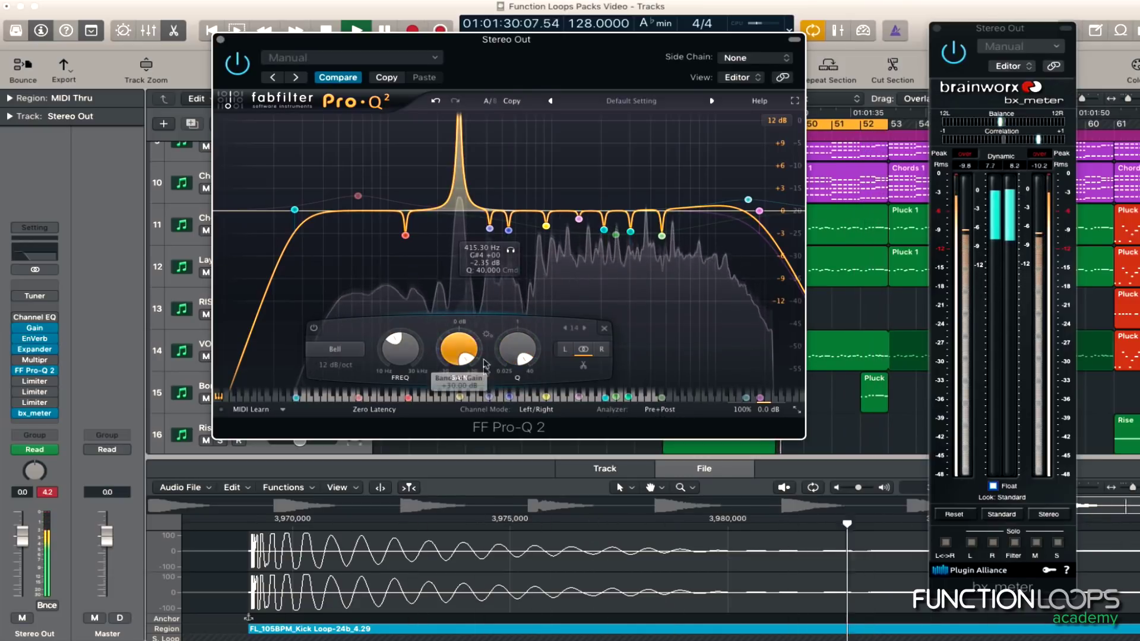
{"action": "left_click_drag", "start_coordinate": [477, 399], "coordinate": [597, 403]}
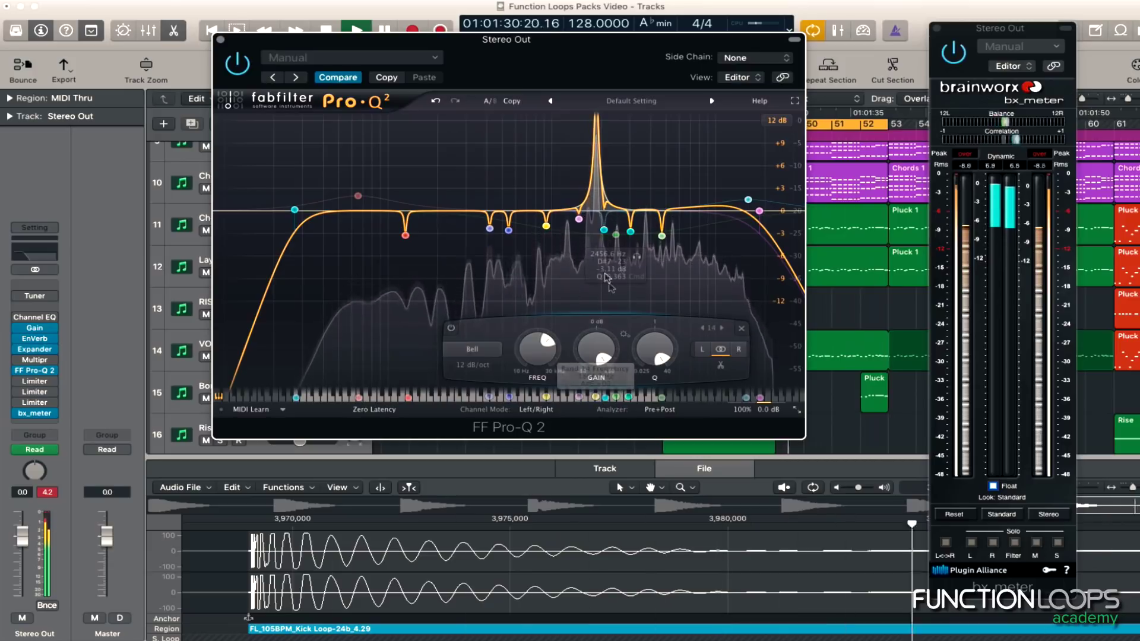
{"action": "left_click_drag", "start_coordinate": [596, 350], "coordinate": [597, 431]}
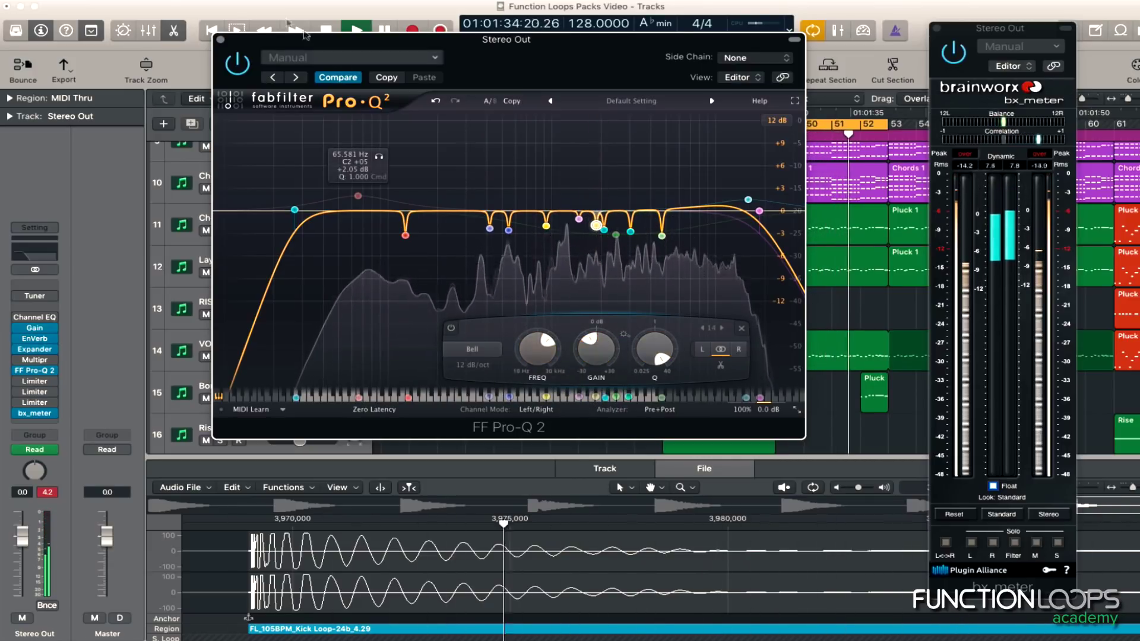
Compare the mix with the EQ bypassed and active, and close the Pro-Q 2 and Expander windows
{"action": "left_click", "coordinate": [240, 64]}
{"action": "left_click", "coordinate": [239, 64]}
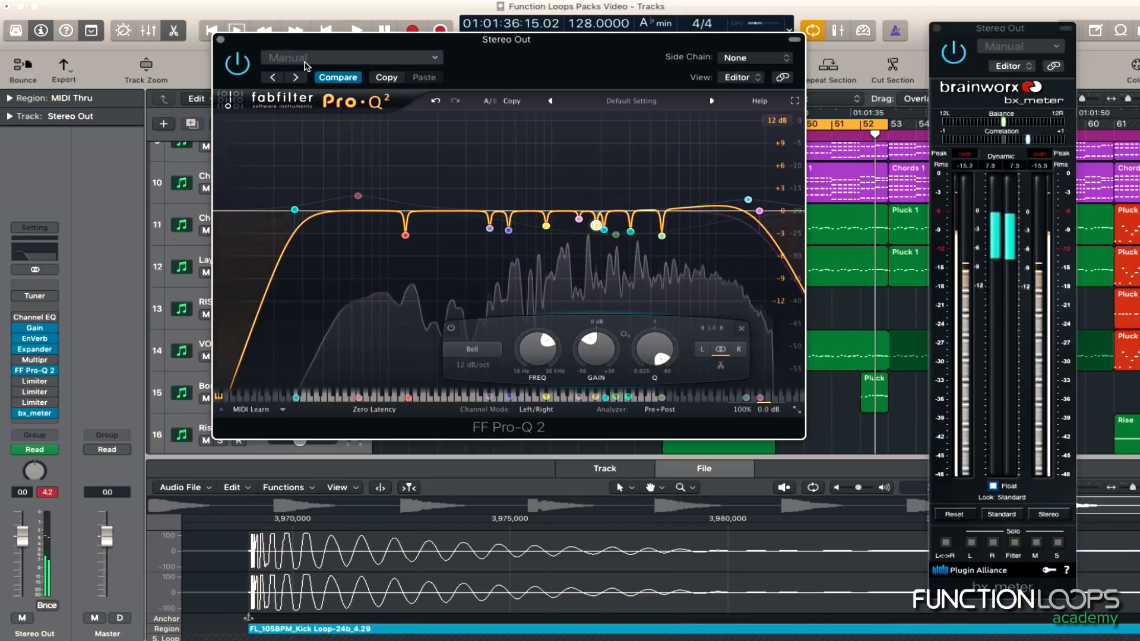
{"action": "left_click", "coordinate": [220, 40]}
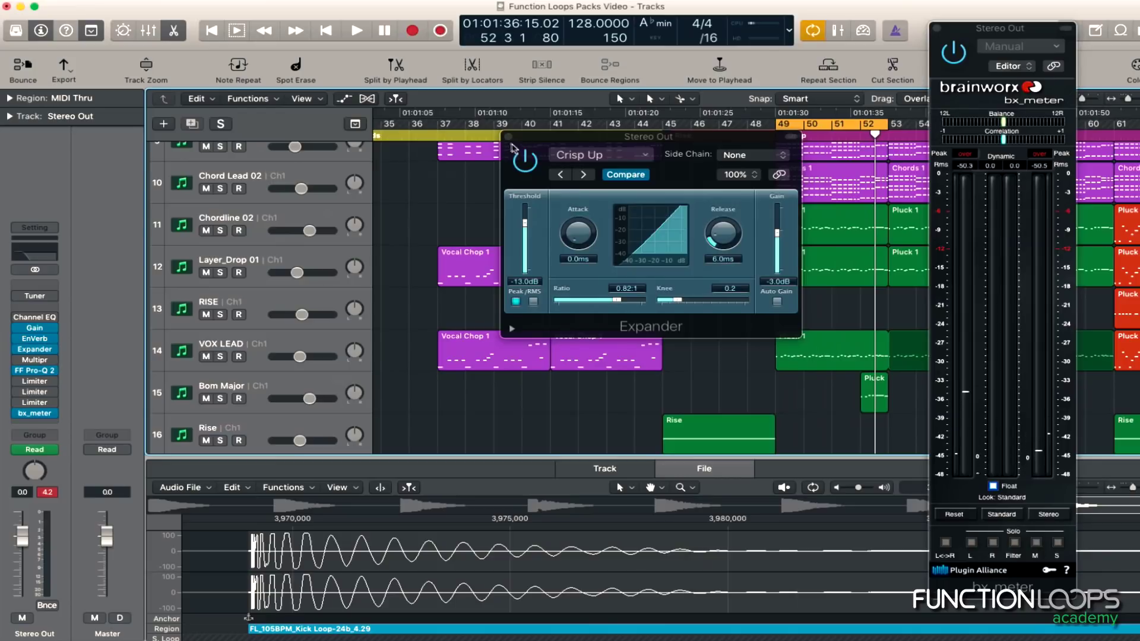
{"action": "left_click", "coordinate": [509, 137]}
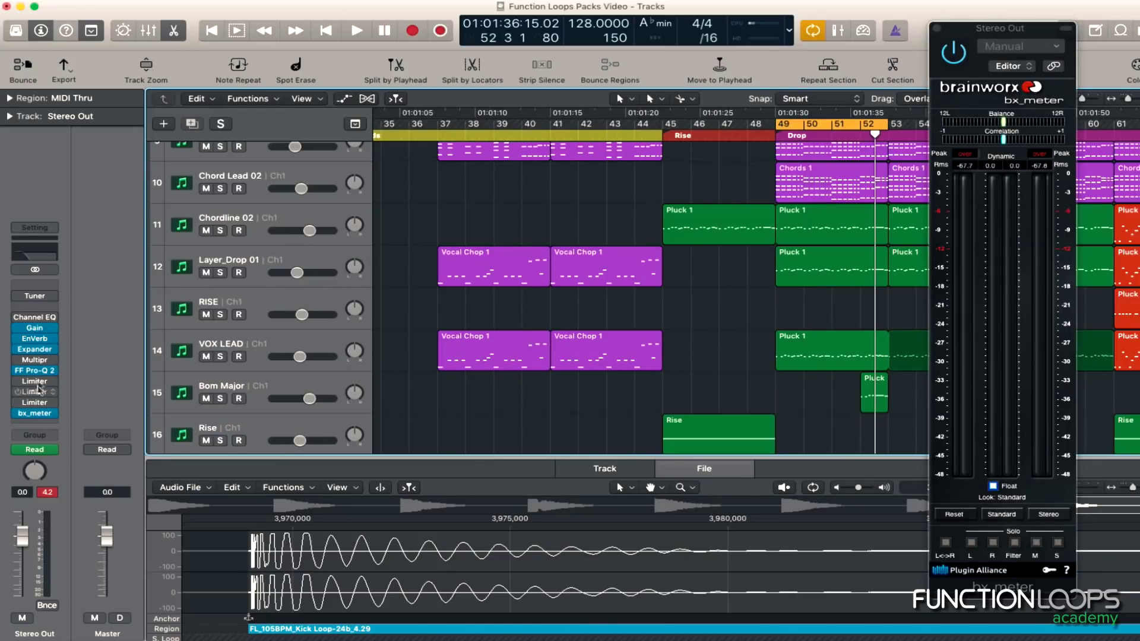
Insert a stereo FabFilter FF Pro-Q after bx_meter on the Stereo Out and reposition its window
{"action": "left_click", "coordinate": [43, 423]}
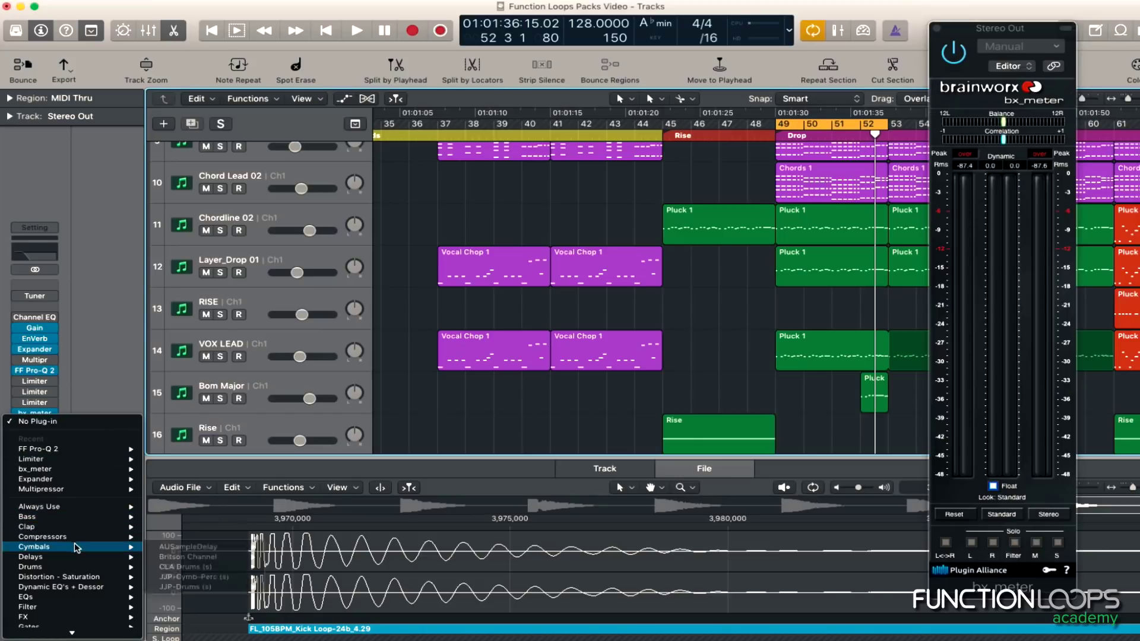
{"action": "scroll", "coordinate": [76, 548], "scroll_direction": "down", "scroll_amount": 10}
{"action": "mouse_move", "coordinate": [66, 284]}
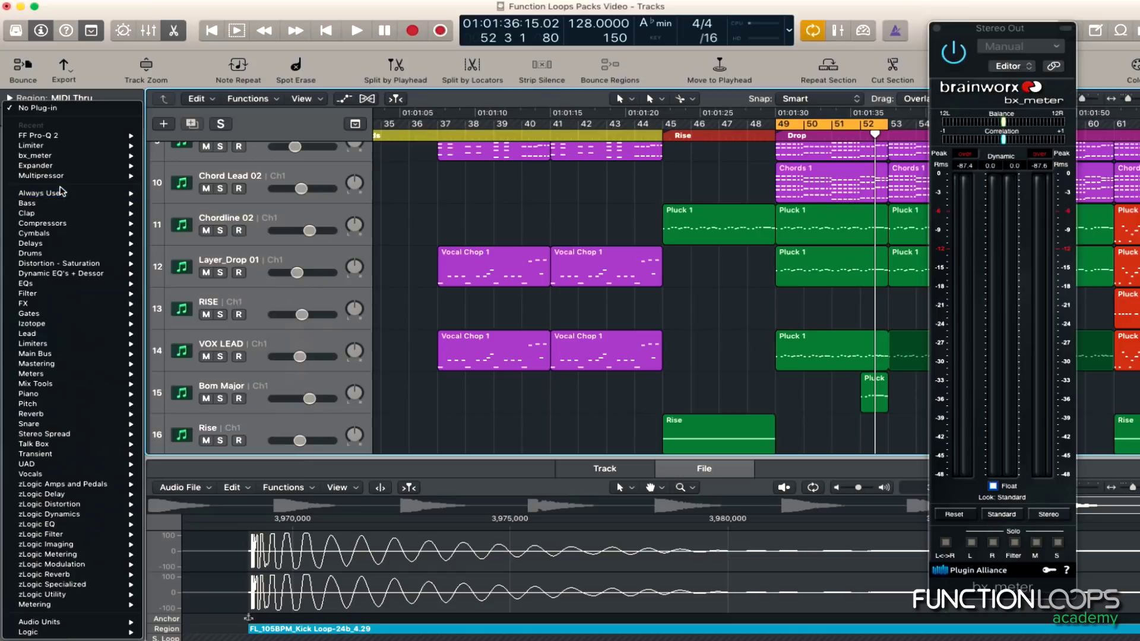
{"action": "mouse_move", "coordinate": [62, 199]}
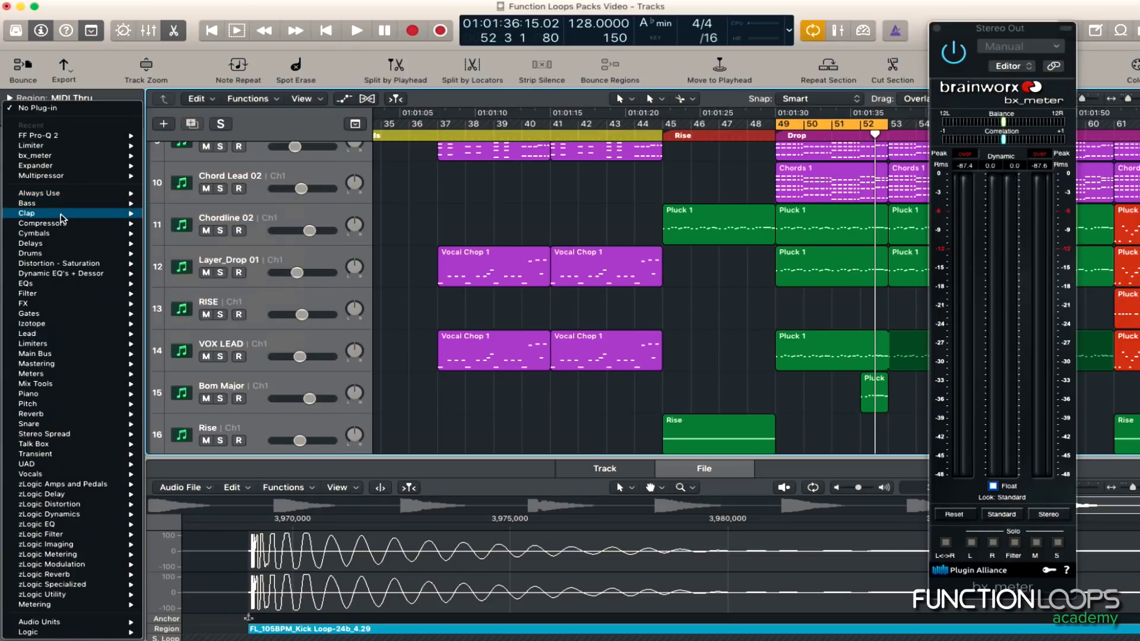
{"action": "mouse_move", "coordinate": [67, 630]}
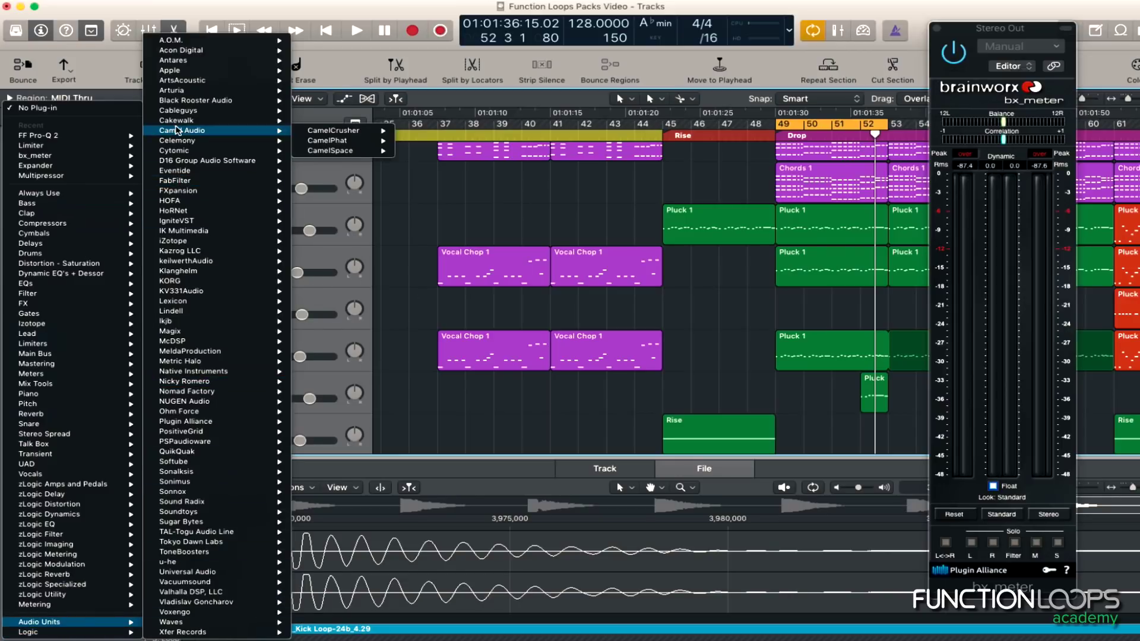
{"action": "mouse_move", "coordinate": [207, 190]}
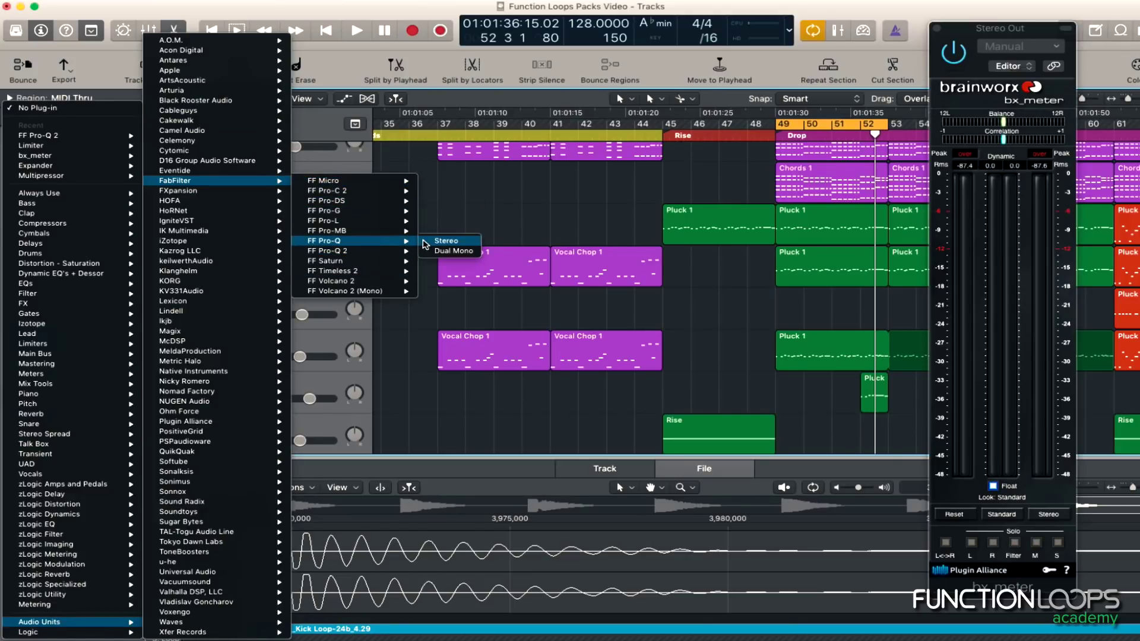
{"action": "left_click", "coordinate": [425, 242]}
{"action": "left_click_drag", "start_coordinate": [428, 37], "coordinate": [654, 53]}
Play the drop and switch the FF Pro-Q spectrum analyzer to Pre-EQ
{"action": "key", "text": "space"}
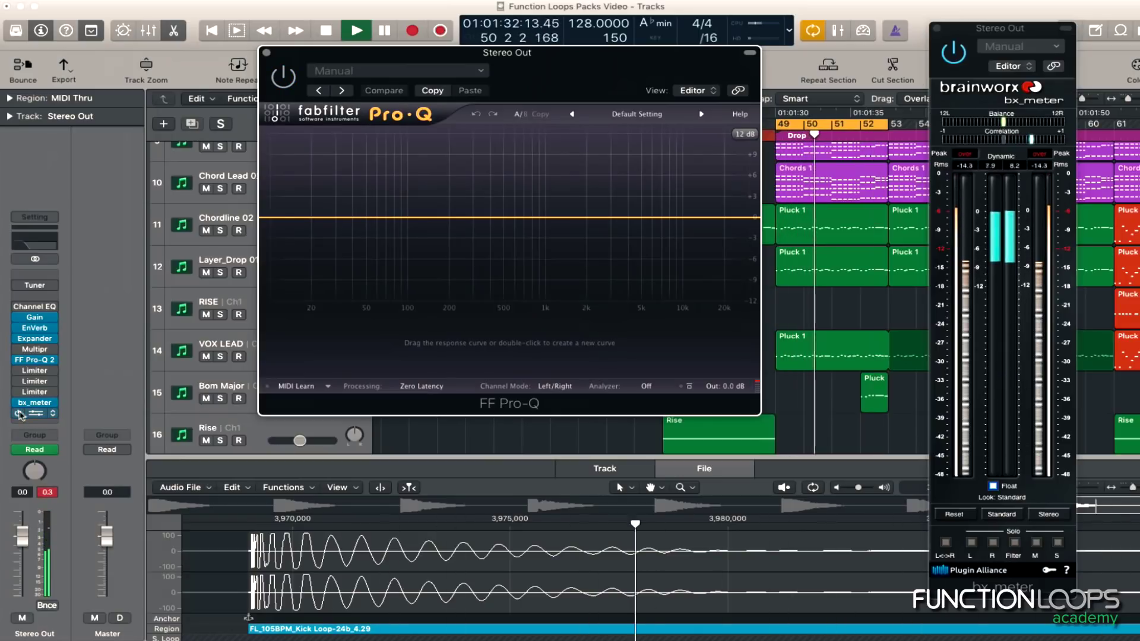
{"action": "key", "text": "space"}
{"action": "key", "text": "space"}
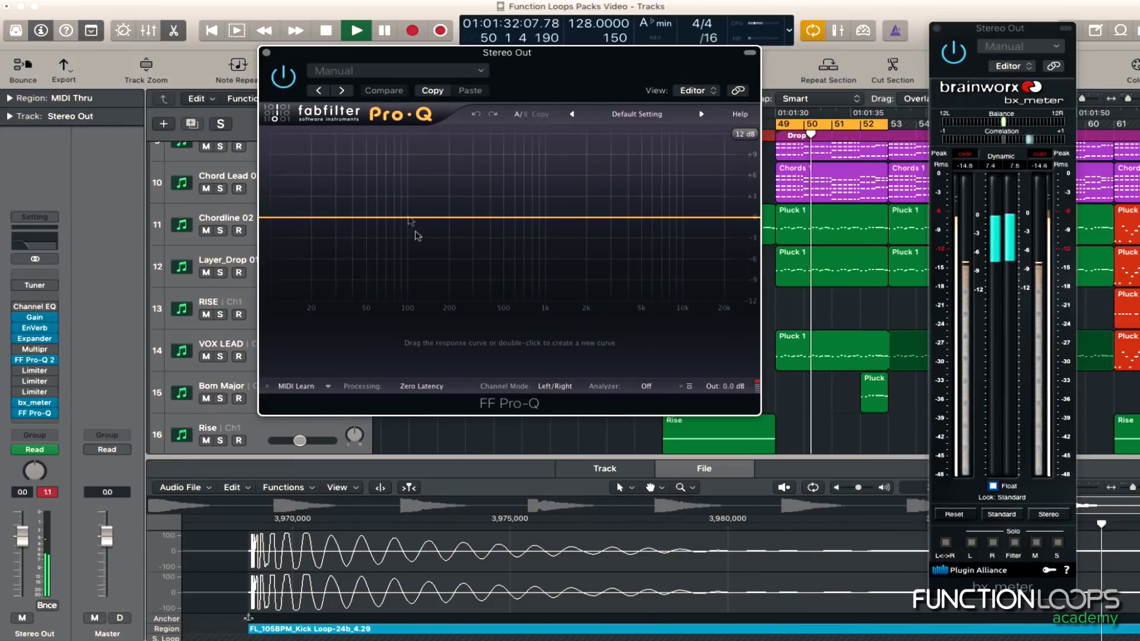
{"action": "left_click", "coordinate": [646, 387]}
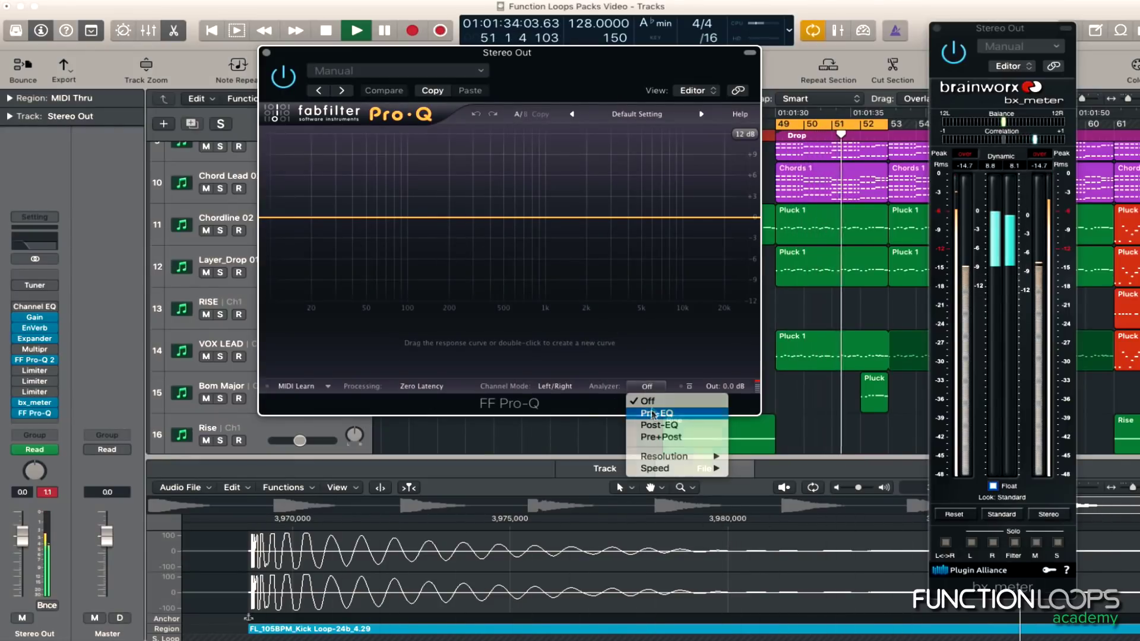
{"action": "left_click", "coordinate": [651, 413]}
{"action": "key", "text": "space"}
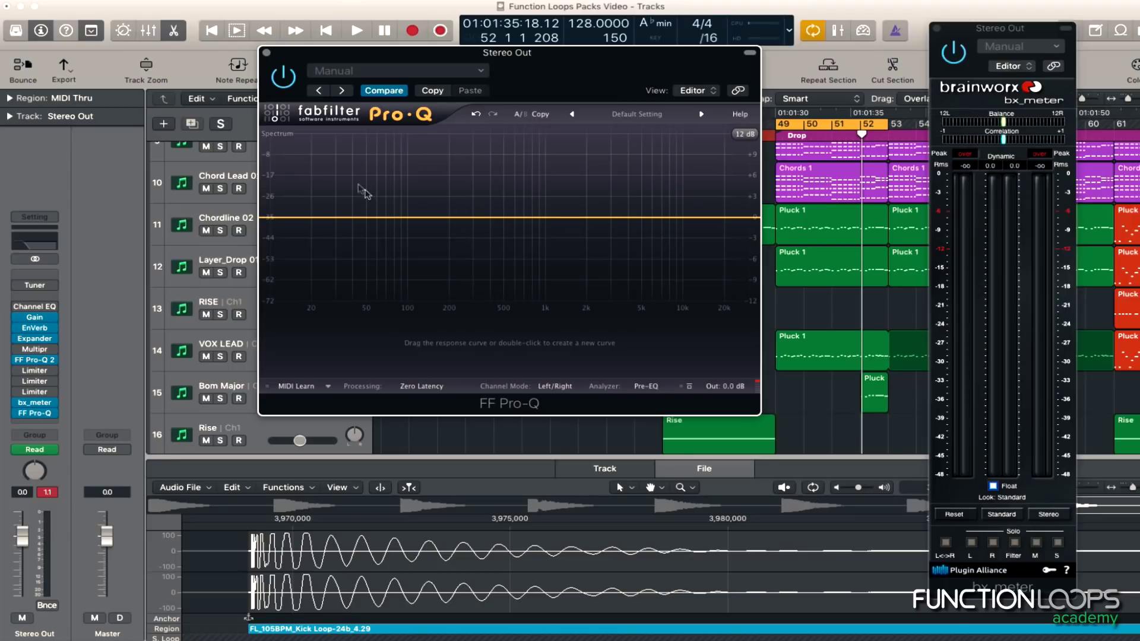
Examine the drop's frequency spectrum in FF Pro-Q during playback, reopening it for a second check before closing it
{"action": "key", "text": "space"}
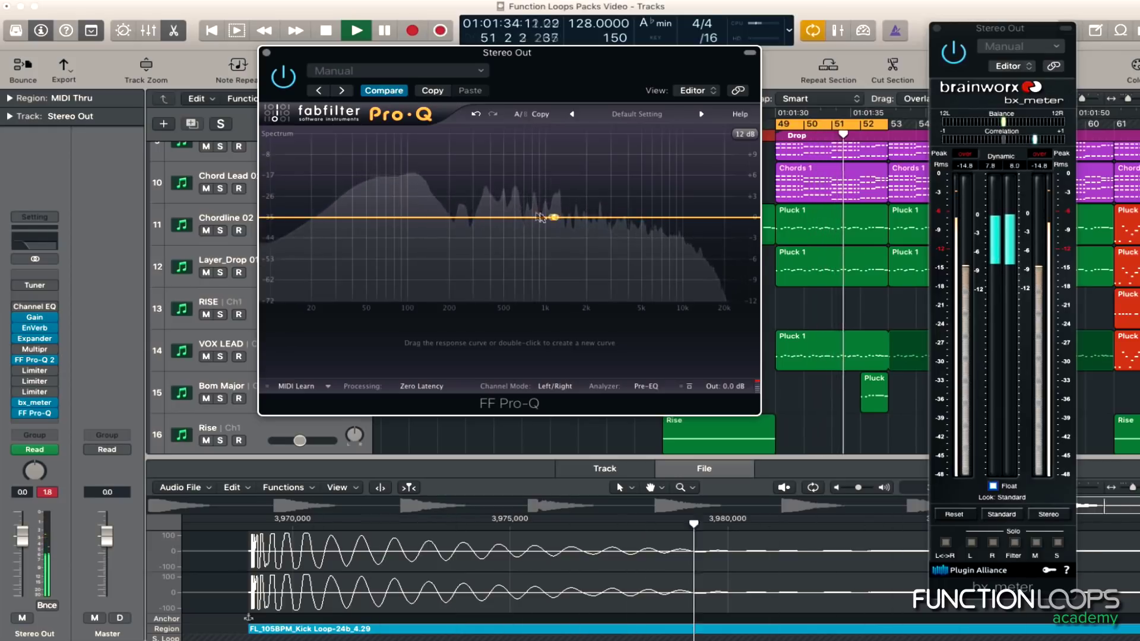
{"action": "key", "text": "space"}
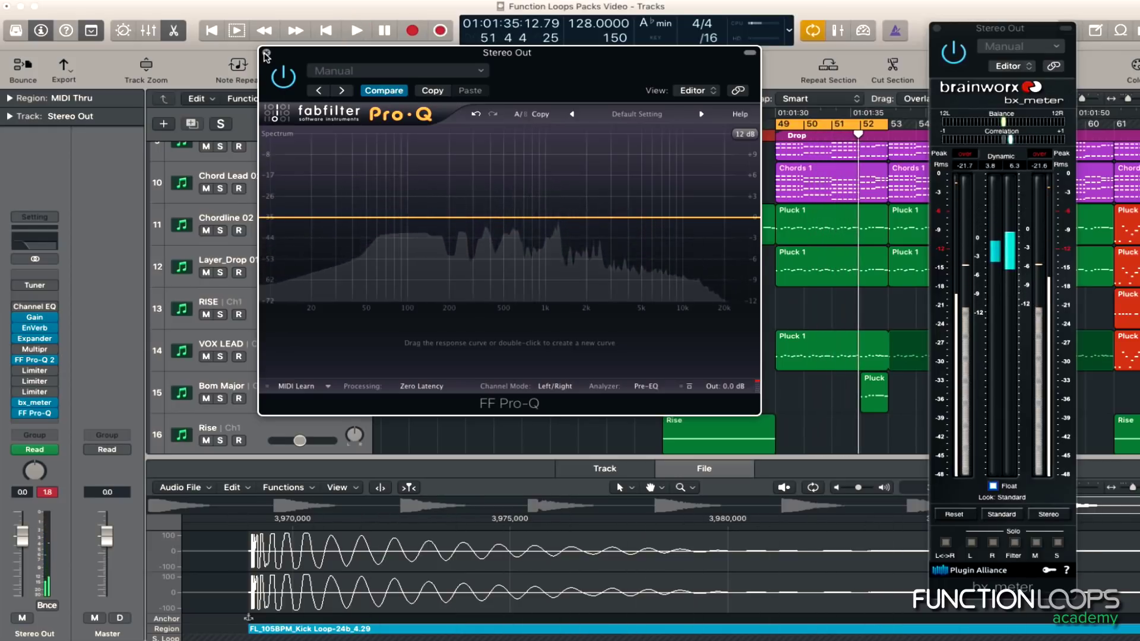
{"action": "left_click", "coordinate": [267, 53]}
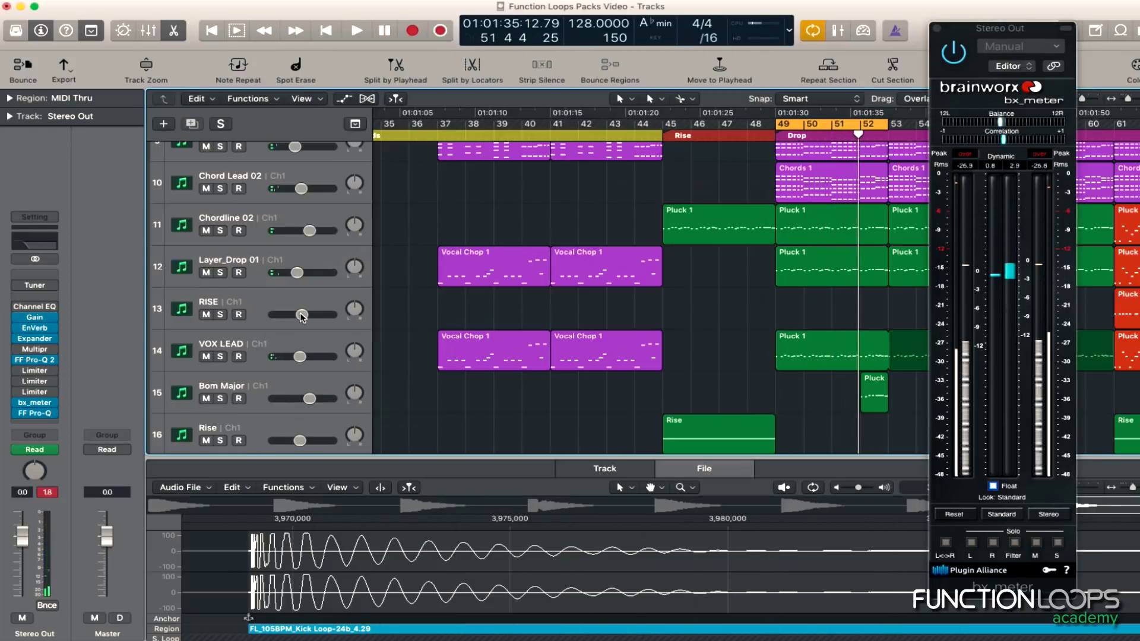
{"action": "left_click", "coordinate": [35, 414]}
{"action": "key", "text": "space"}
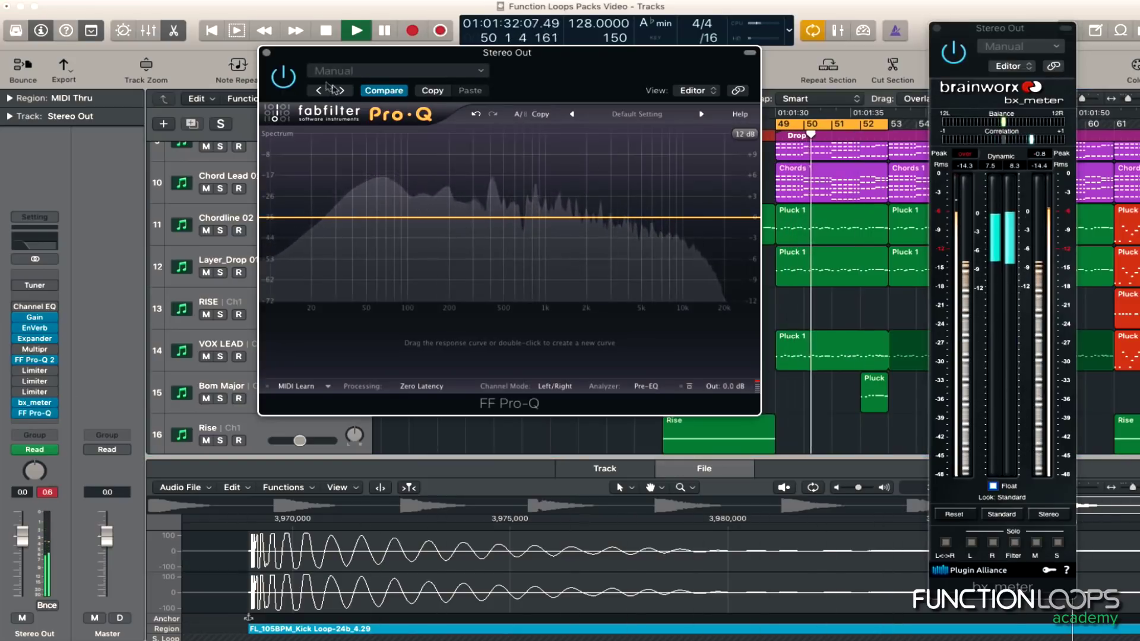
{"action": "key", "text": "space"}
{"action": "left_click", "coordinate": [266, 53]}
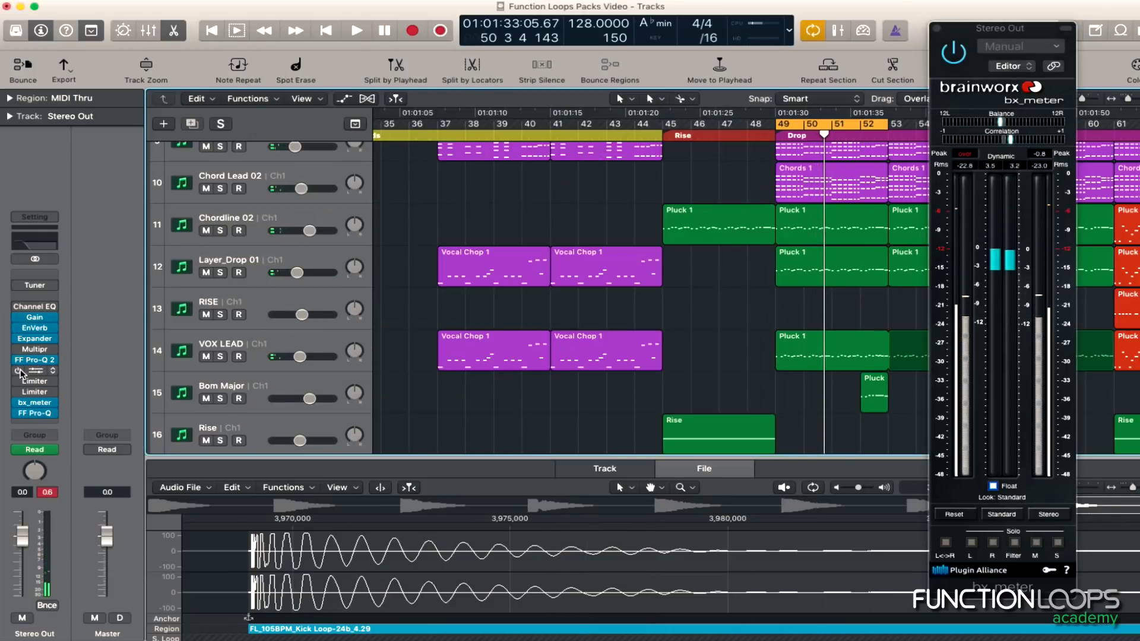
Enable the first limiter with 2.5 dB gain, and activate the second limiter at 2.5 dB gain and close its window
{"action": "left_click", "coordinate": [29, 372]}
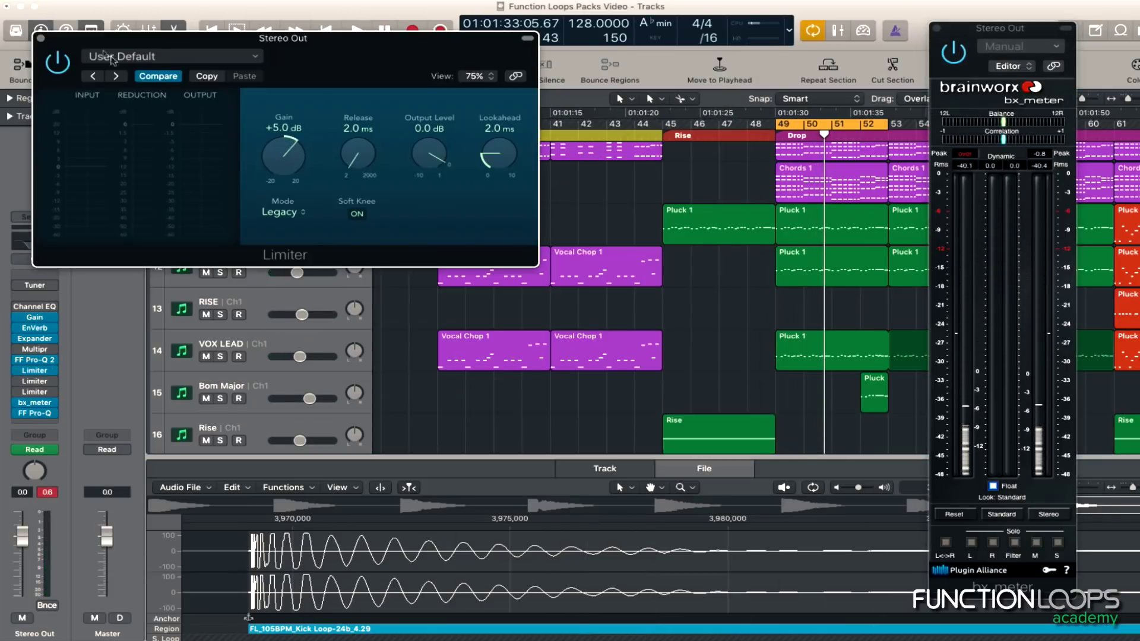
{"action": "key", "text": "space"}
{"action": "left_click_drag", "start_coordinate": [293, 166], "coordinate": [292, 178]}
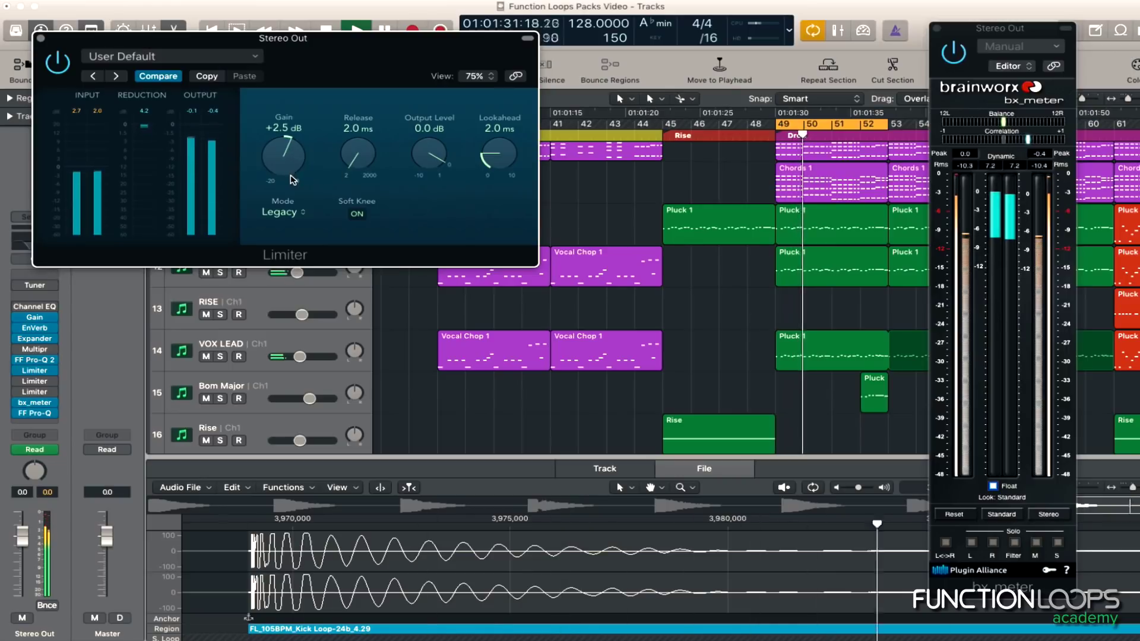
{"action": "left_click", "coordinate": [35, 380]}
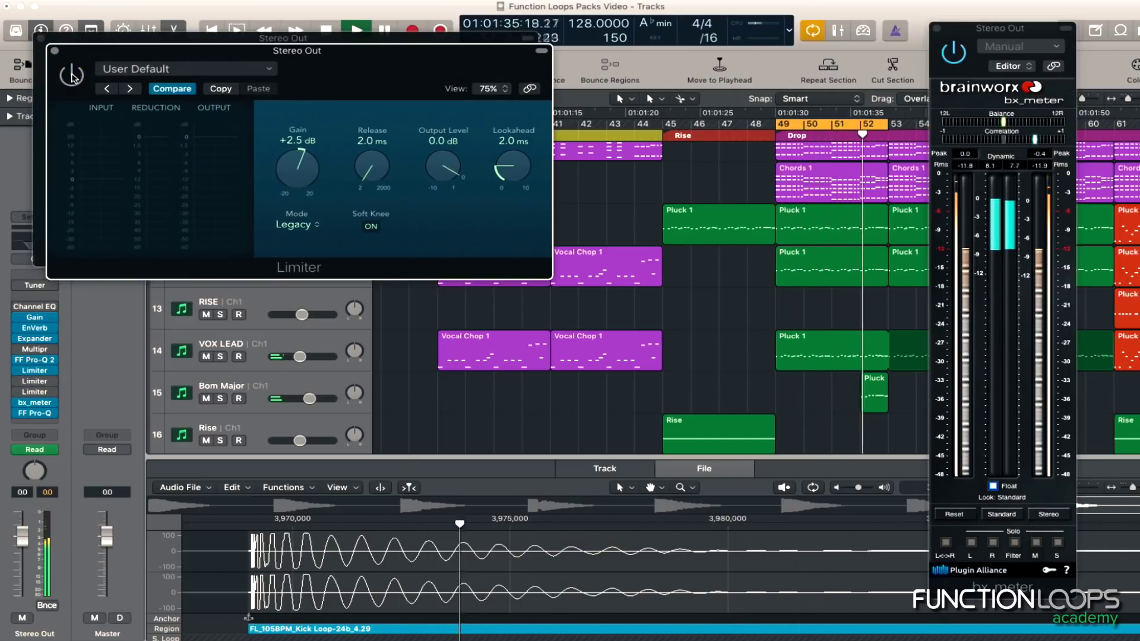
{"action": "left_click", "coordinate": [55, 51]}
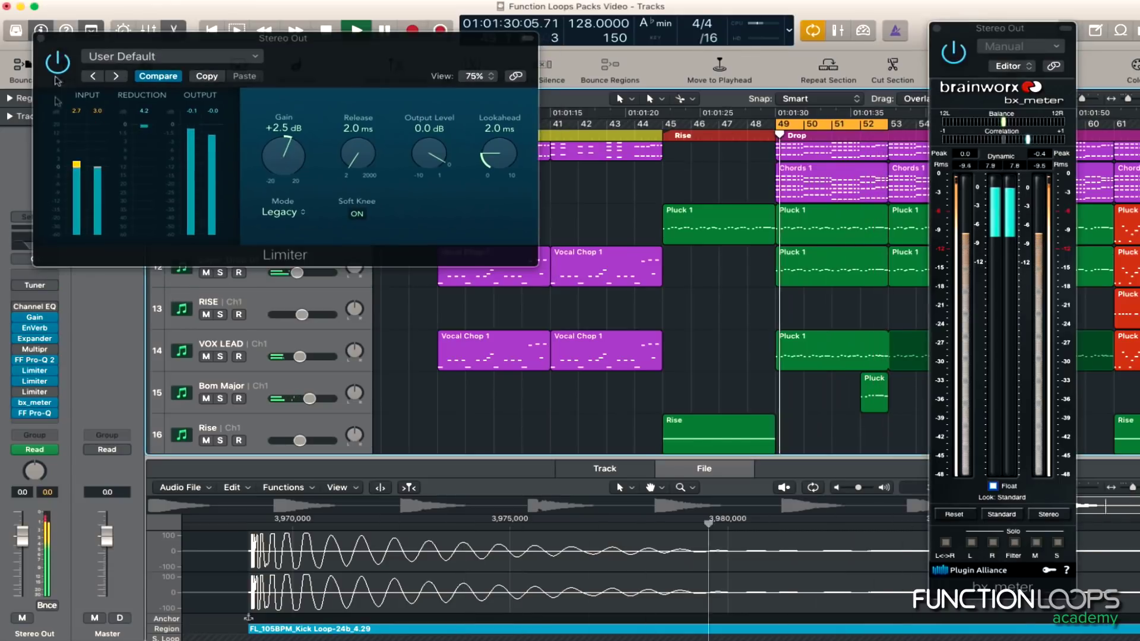
Activate the third limiter at 1.5 dB gain, bring bx_meter back into view, and move the limiter window clear of the first one
{"action": "left_click", "coordinate": [36, 392]}
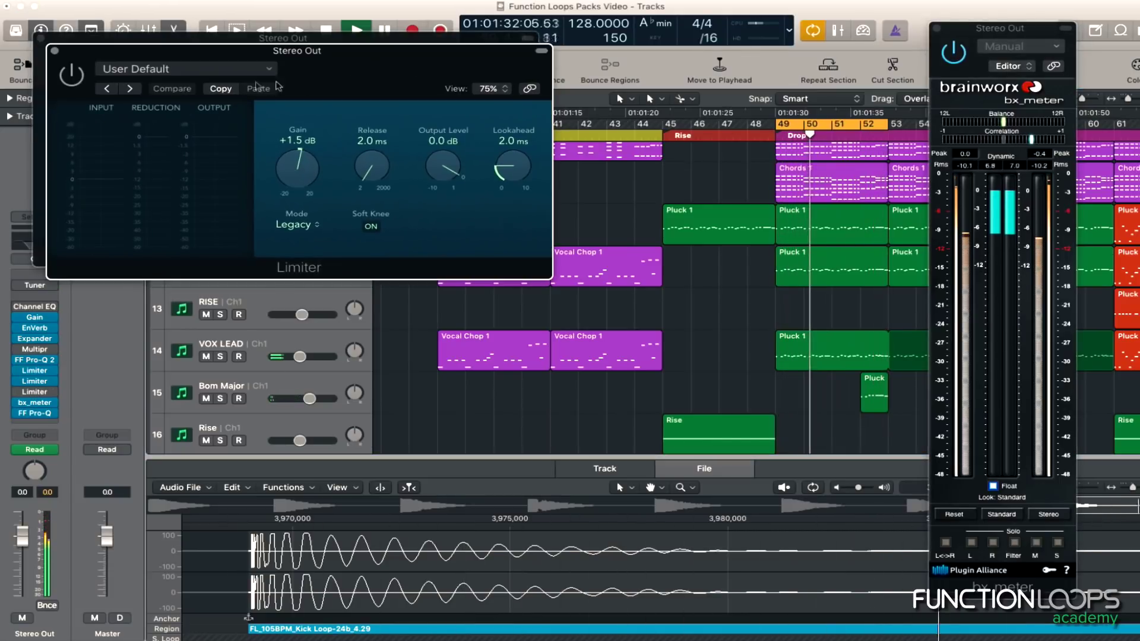
{"action": "left_click", "coordinate": [71, 74]}
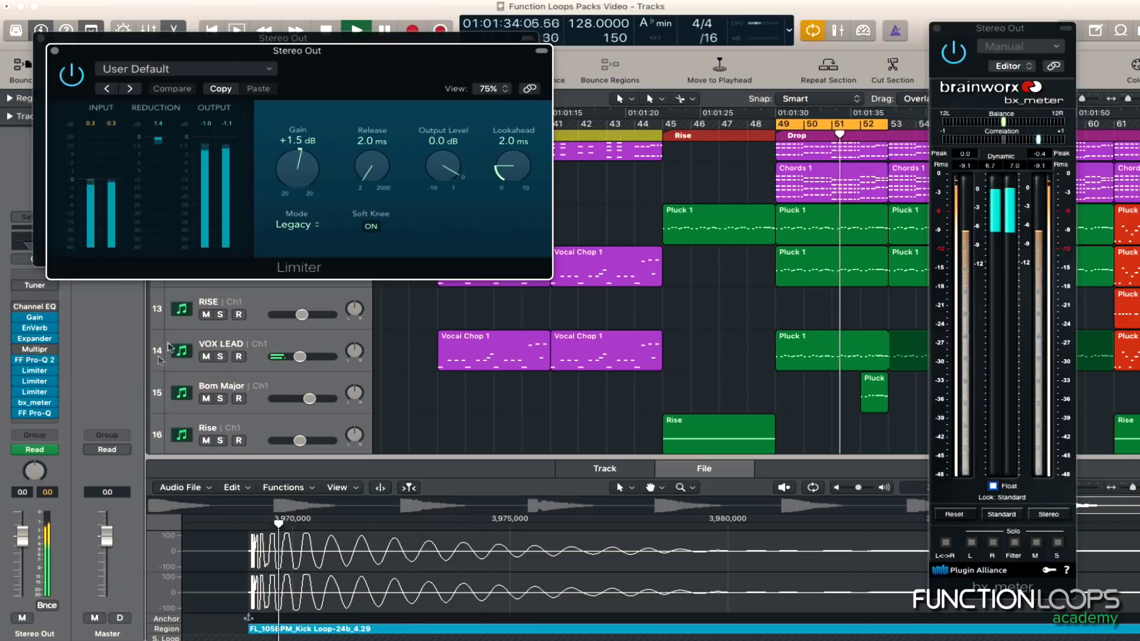
{"action": "left_click", "coordinate": [36, 404]}
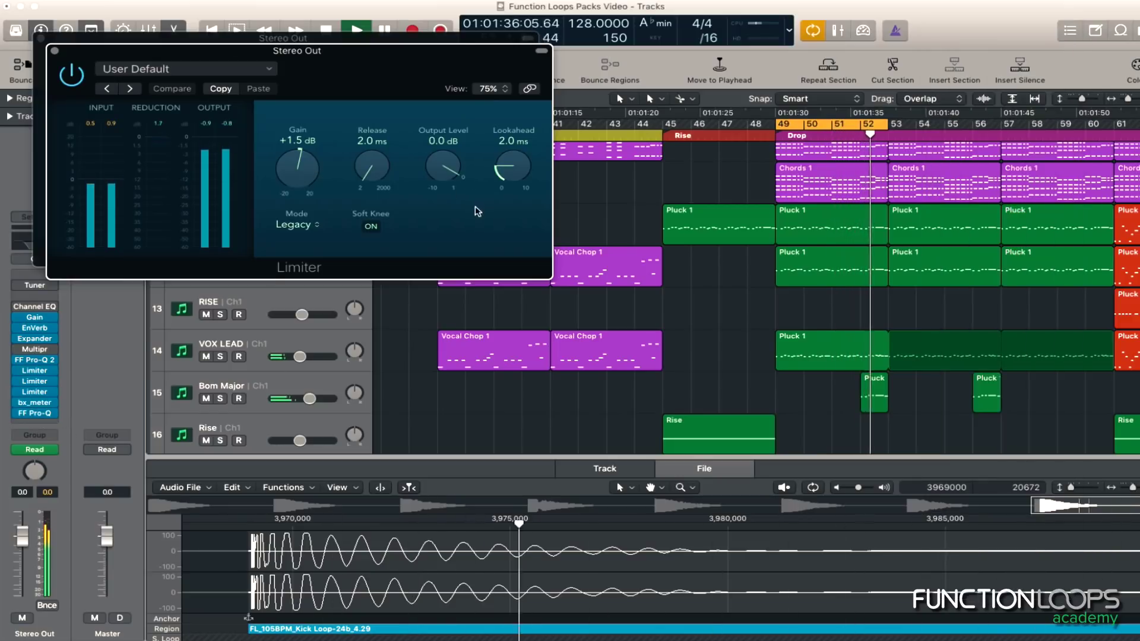
{"action": "left_click", "coordinate": [36, 404]}
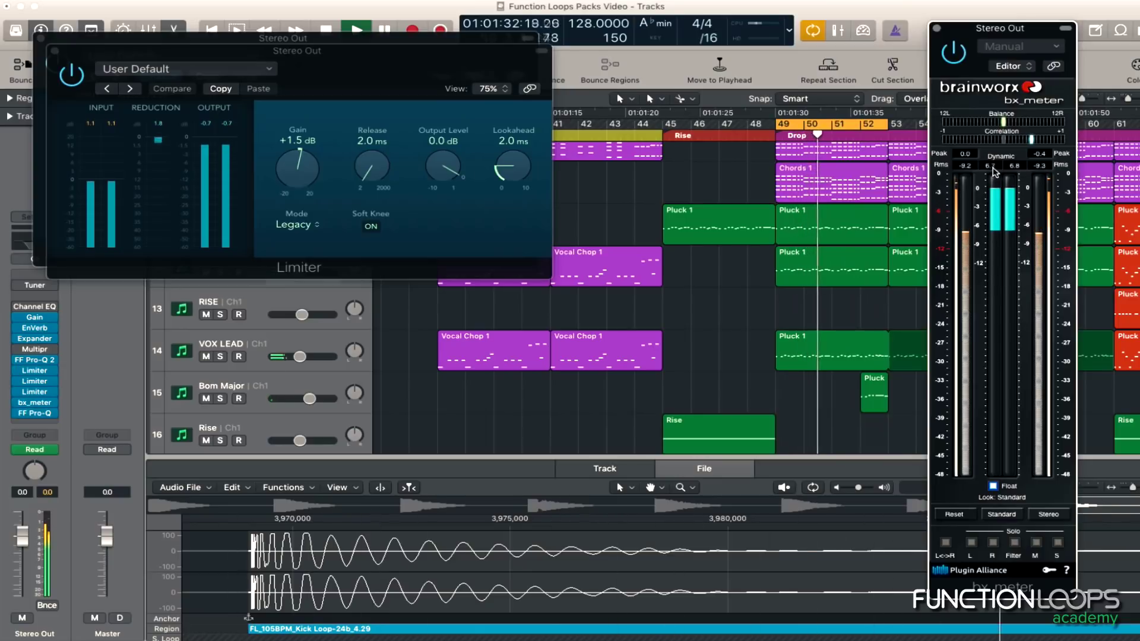
{"action": "left_click_drag", "start_coordinate": [297, 50], "coordinate": [461, 72]}
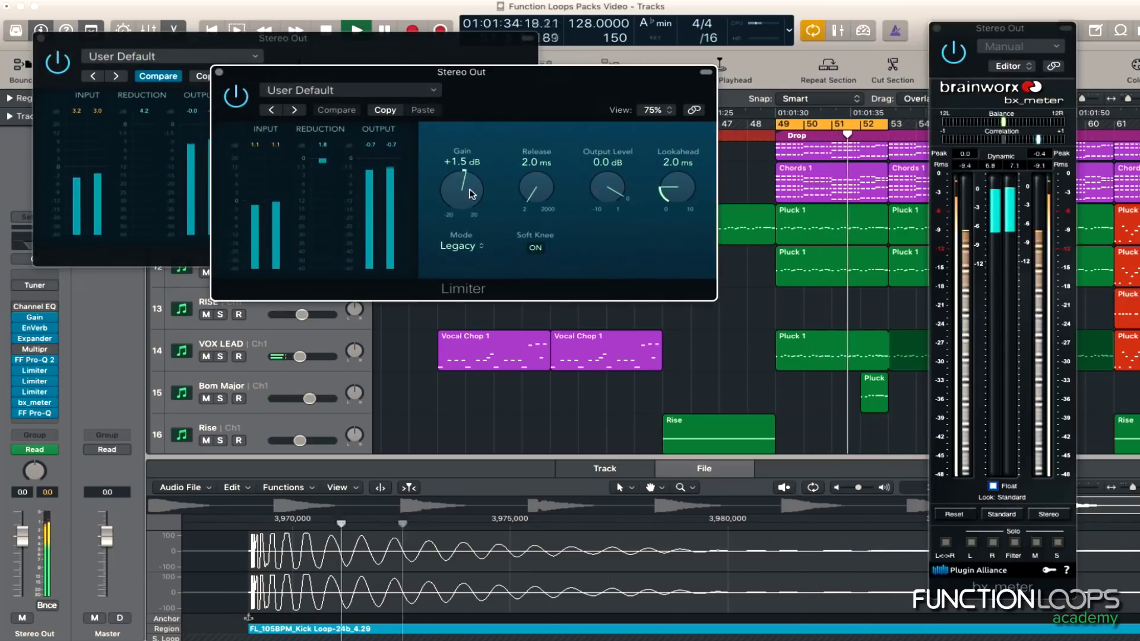
Switch the third limiter to Precision mode with 10 ms lookahead, and reposition its window beside the first limiter
{"action": "left_click_drag", "start_coordinate": [472, 199], "coordinate": [461, 98]}
{"action": "left_click", "coordinate": [471, 246]}
{"action": "left_click", "coordinate": [469, 262]}
{"action": "left_click_drag", "start_coordinate": [473, 202], "coordinate": [474, 200]}
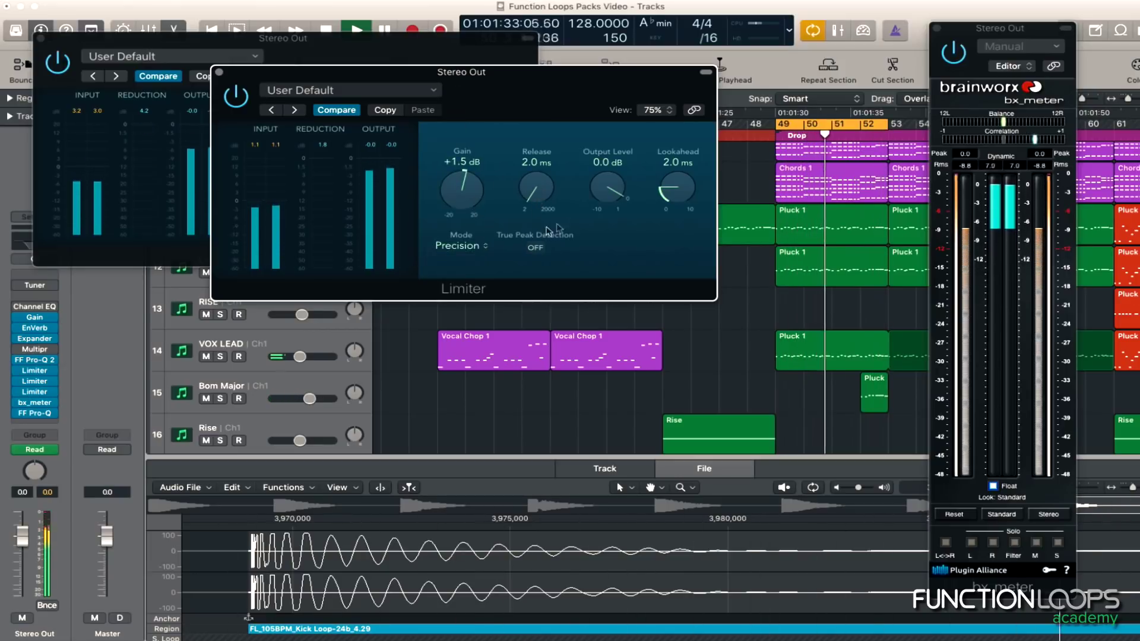
{"action": "left_click_drag", "start_coordinate": [681, 189], "coordinate": [684, 151]}
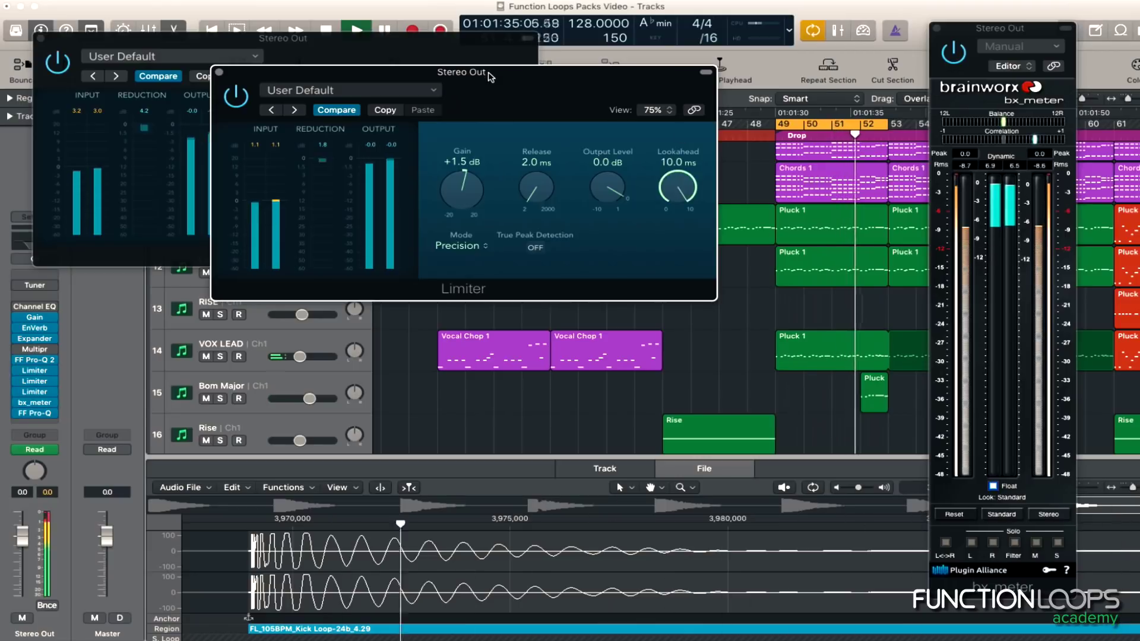
{"action": "left_click_drag", "start_coordinate": [262, 130], "coordinate": [521, 183]}
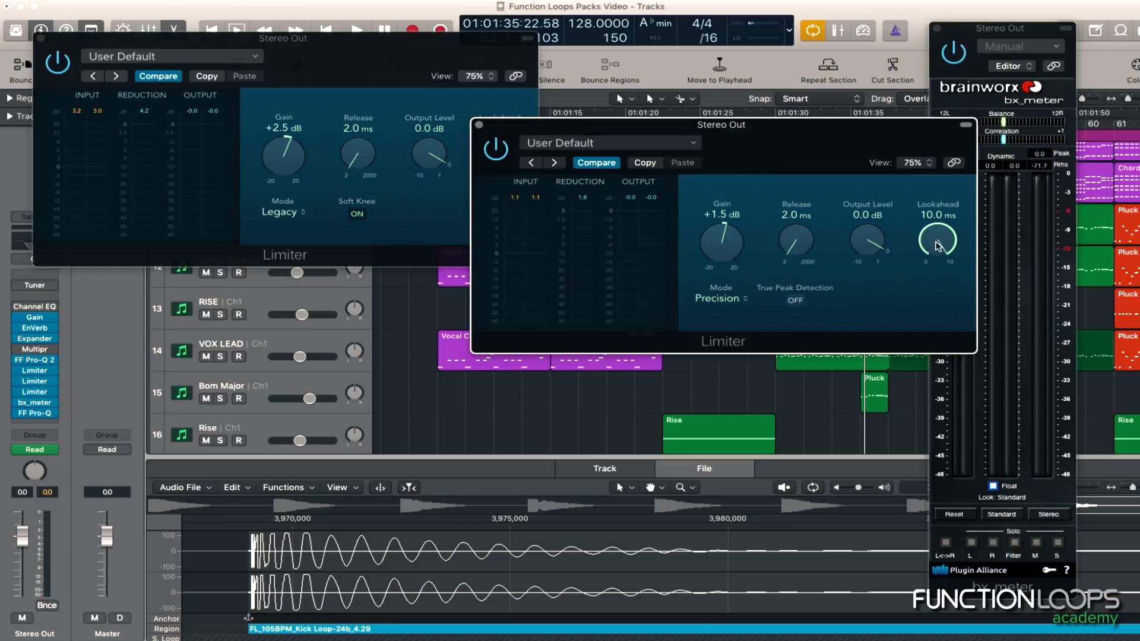
Set the third limiter's release to 15 ms and its gain to 2.5 dB while auditioning the drop
{"action": "key", "text": "space"}
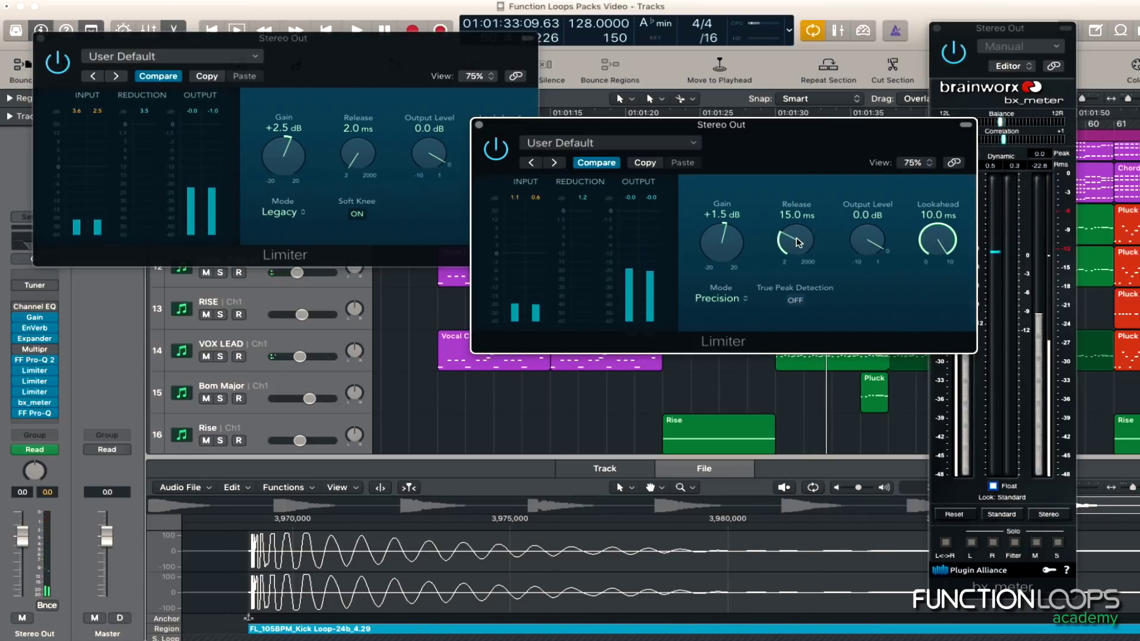
{"action": "key", "text": "space"}
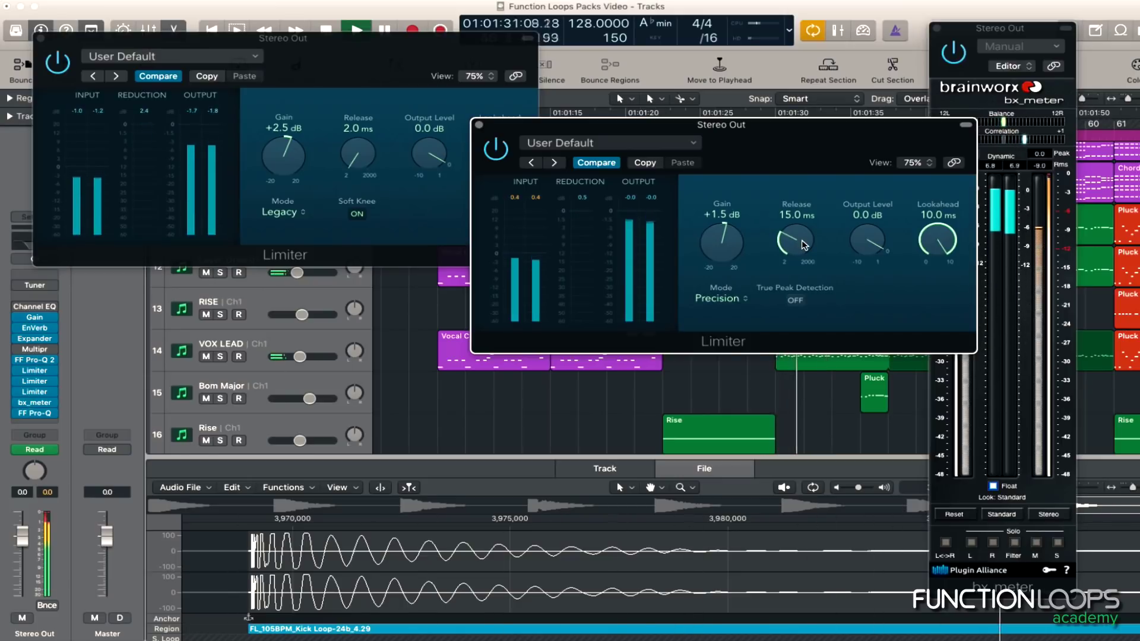
{"action": "left_click_drag", "start_coordinate": [712, 241], "coordinate": [715, 237]}
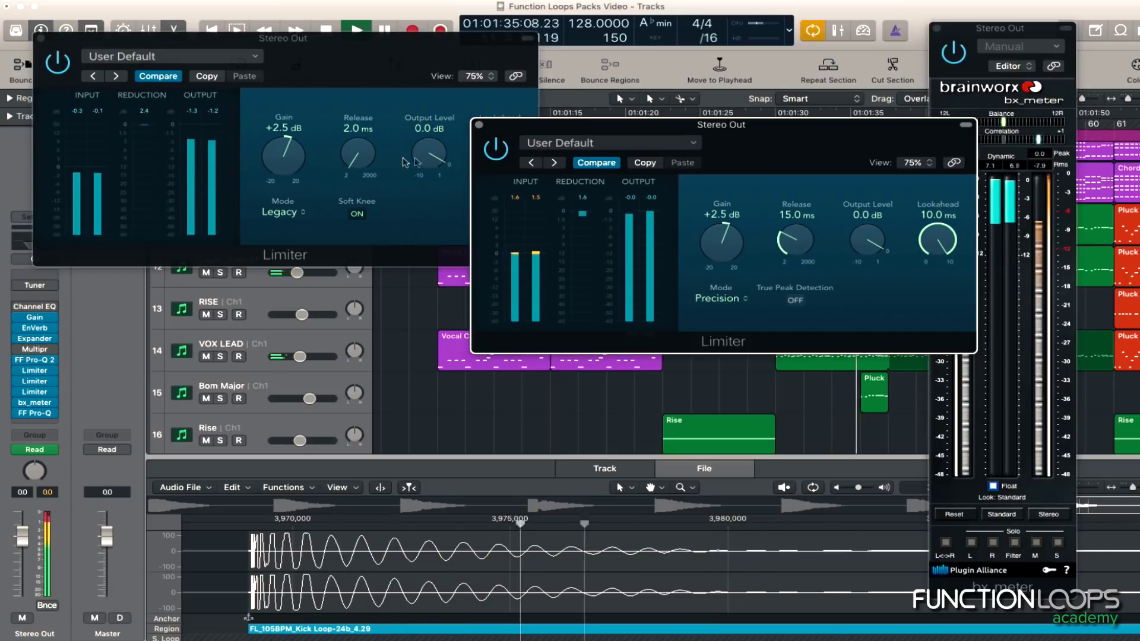
Set the first limiter to Precision mode with 4.0 dB gain and 0.0 ms lookahead, and close both limiter windows
{"action": "left_click_drag", "start_coordinate": [276, 168], "coordinate": [289, 163]}
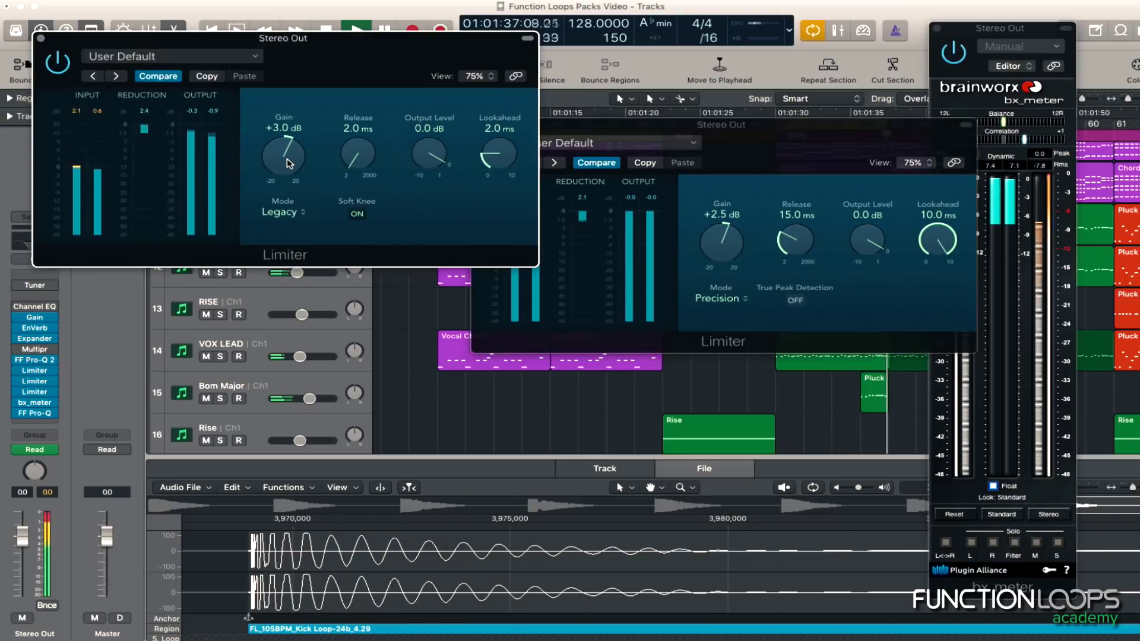
{"action": "left_click", "coordinate": [285, 215]}
{"action": "left_click", "coordinate": [282, 234]}
{"action": "left_click_drag", "start_coordinate": [484, 156], "coordinate": [525, 148]}
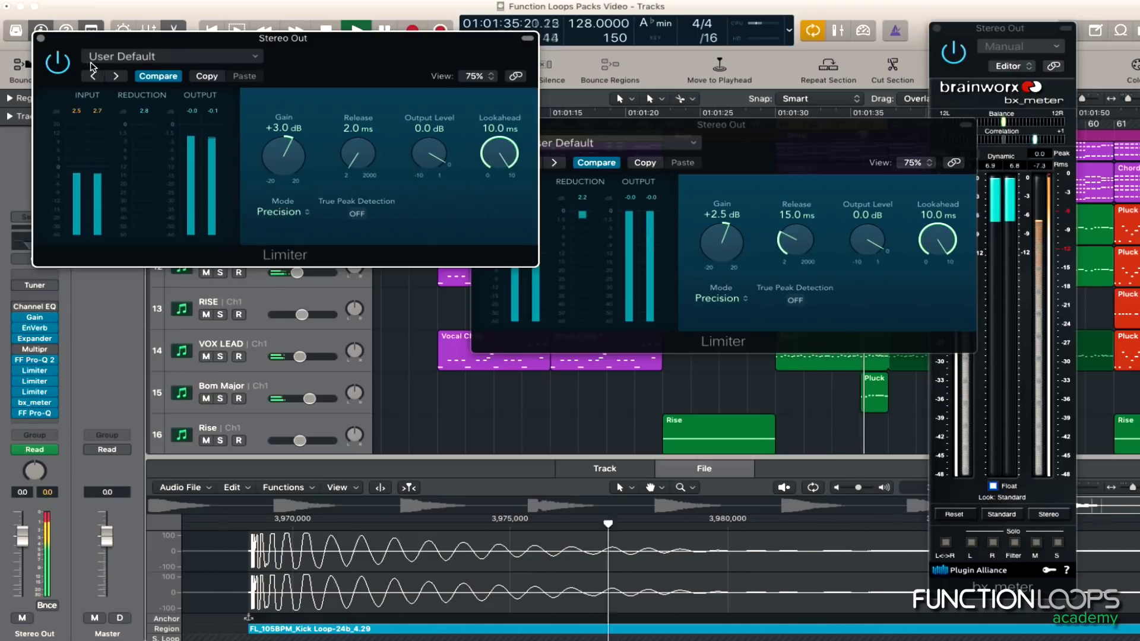
{"action": "left_click_drag", "start_coordinate": [280, 163], "coordinate": [278, 157]}
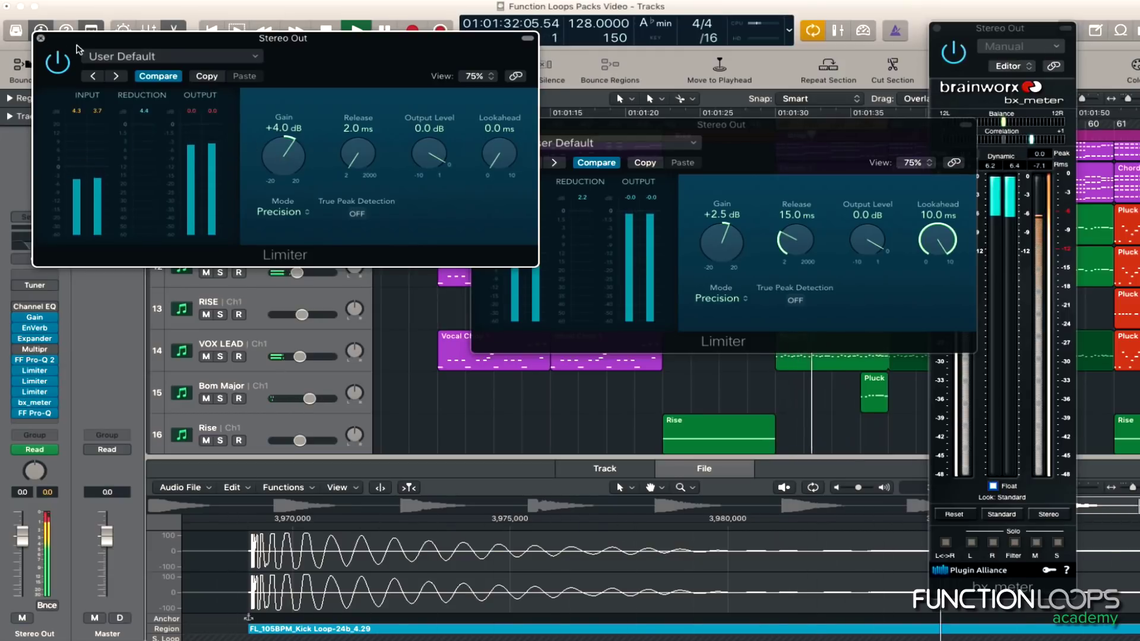
{"action": "left_click", "coordinate": [40, 38]}
{"action": "left_click", "coordinate": [479, 125]}
Stop playback, widen the arrangement view, close bx_meter, and place the playhead at the Rise marker on bar 25
{"action": "key", "text": "space"}
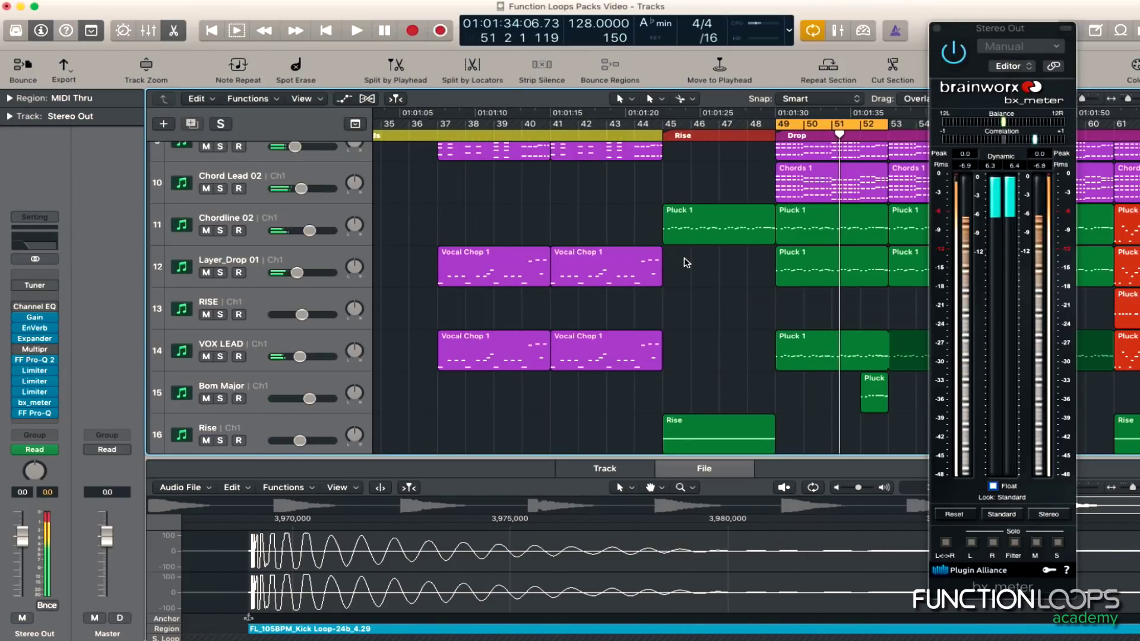
{"action": "key", "text": "super+Left"}
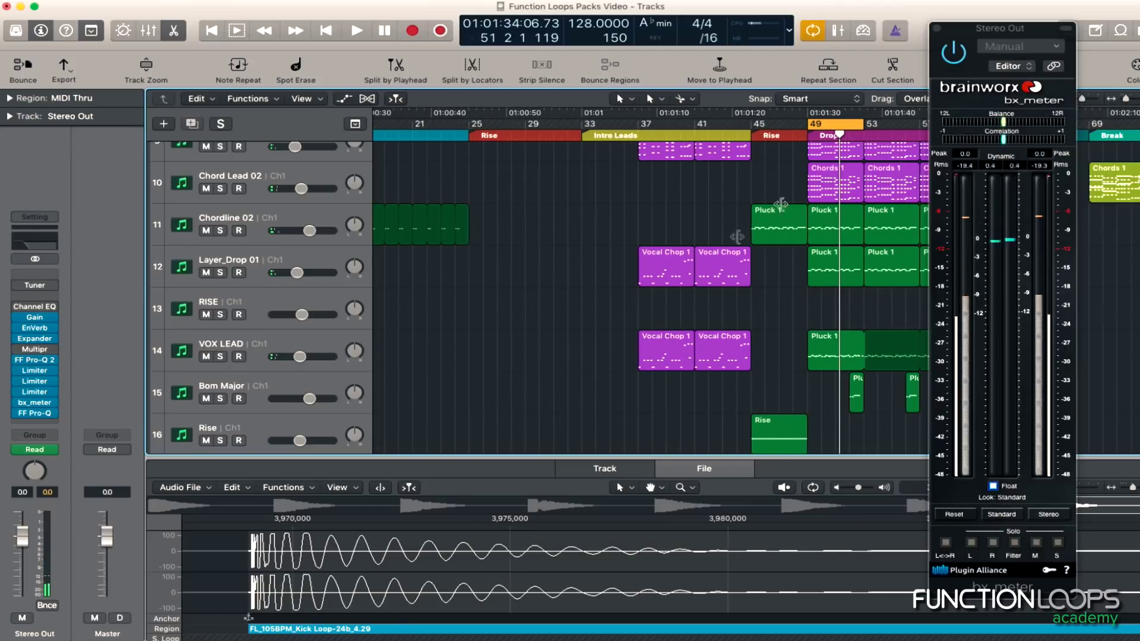
{"action": "left_click", "coordinate": [938, 29]}
{"action": "left_click", "coordinate": [485, 142]}
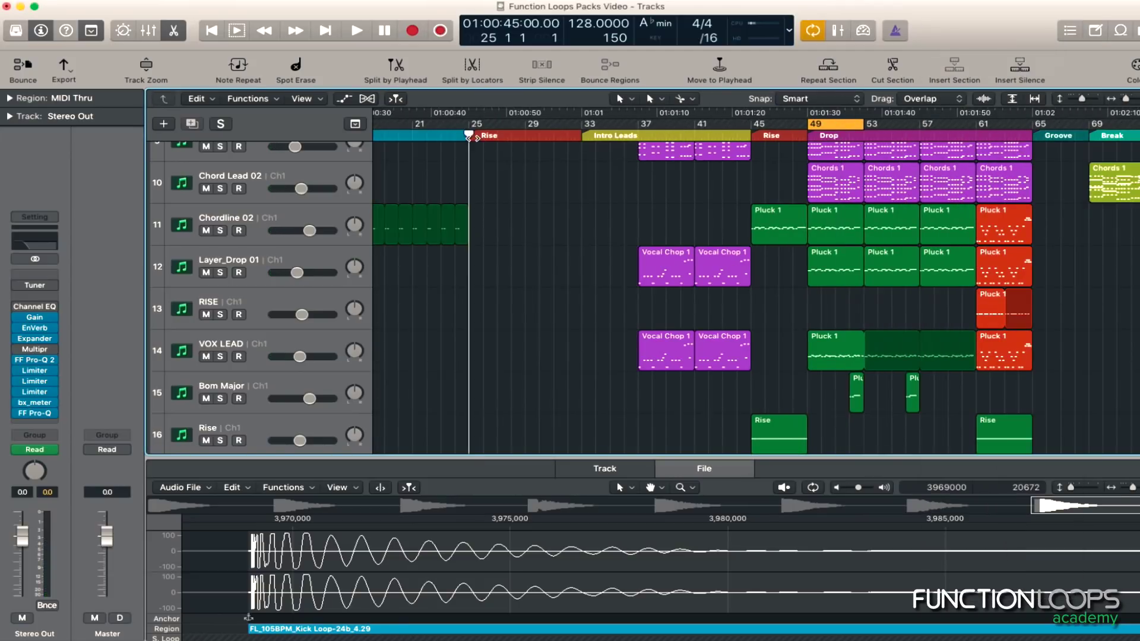
Play from bar 25 and remove the bypassed Multipressor from the Stereo Out inserts
{"action": "key", "text": "space"}
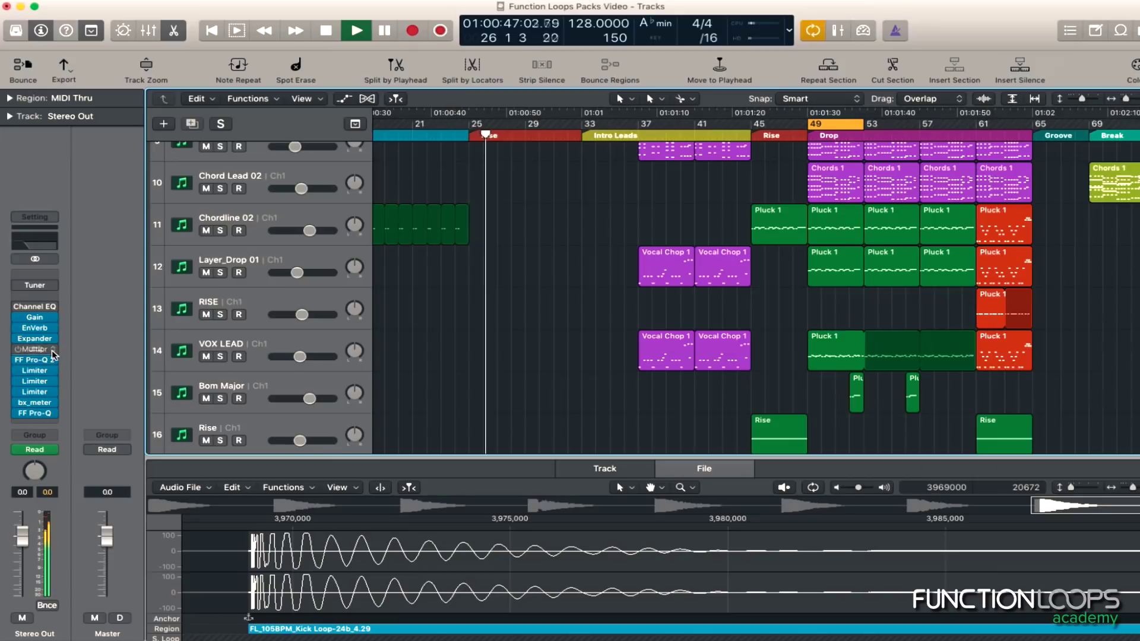
{"action": "left_click", "coordinate": [54, 355]}
{"action": "left_click", "coordinate": [30, 108]}
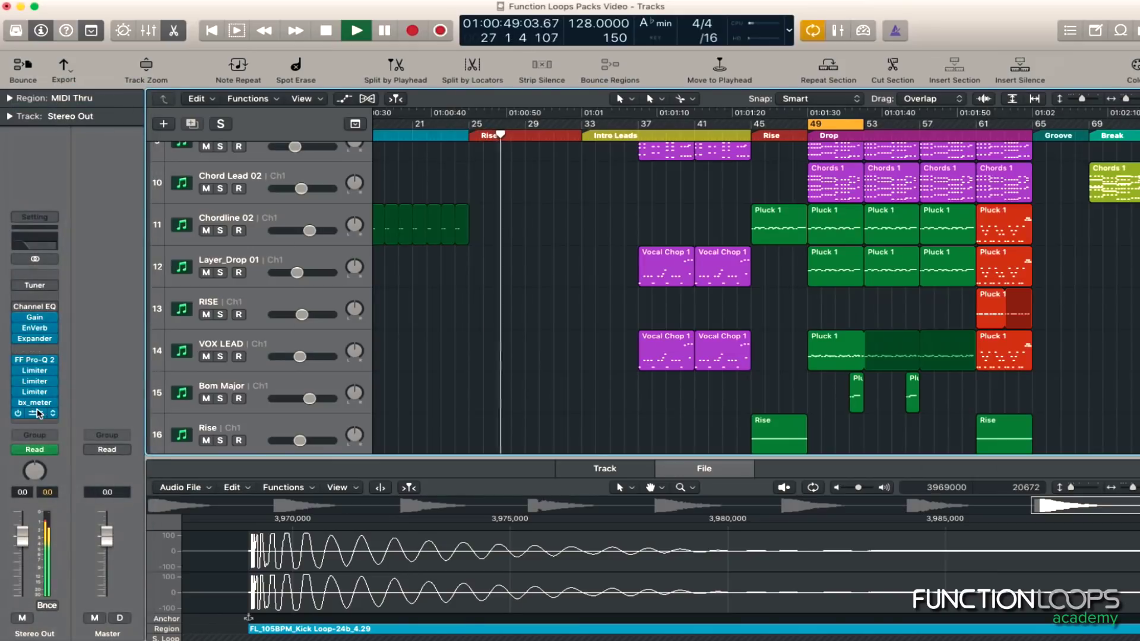
Examine the spectrum in FF Pro-Q and the levels in bx_meter from the rise into the intro leads, and close FF Pro-Q
{"action": "left_click", "coordinate": [37, 412]}
{"action": "left_click", "coordinate": [37, 403]}
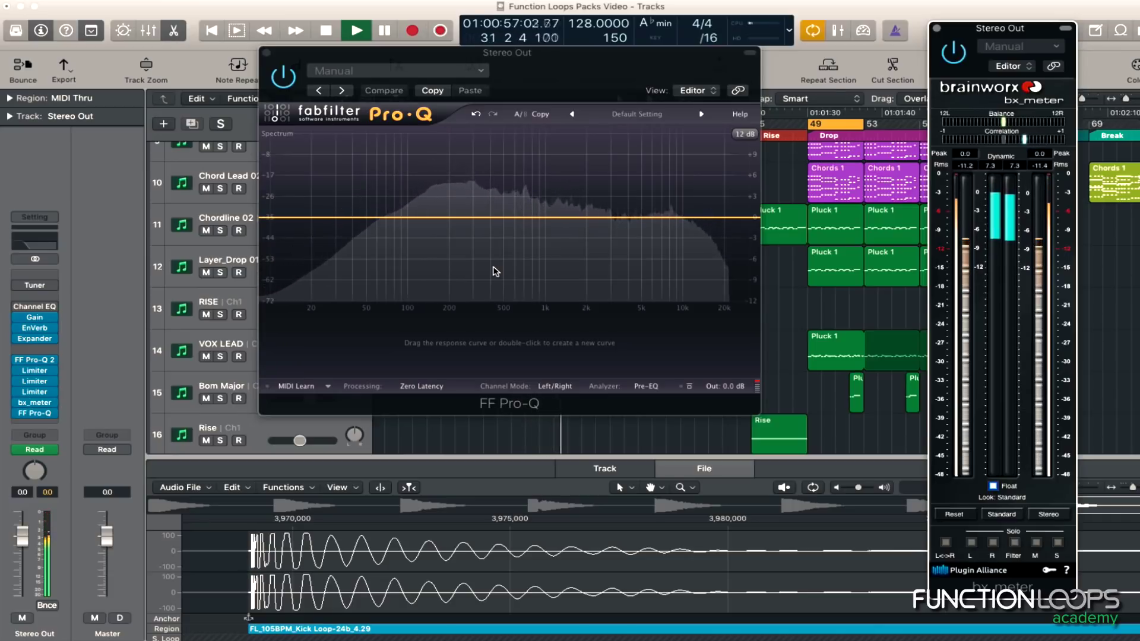
{"action": "left_click", "coordinate": [266, 53]}
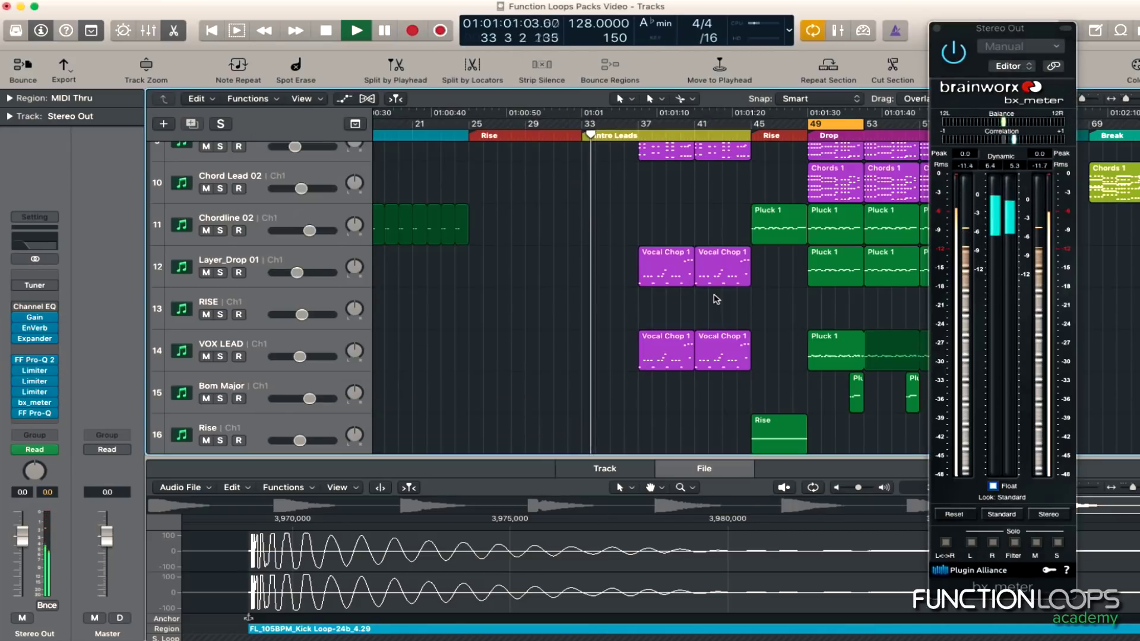
{"action": "scroll", "coordinate": [594, 291], "scroll_direction": "up", "scroll_amount": 10}
{"action": "scroll", "coordinate": [605, 297], "scroll_direction": "down", "scroll_amount": 5}
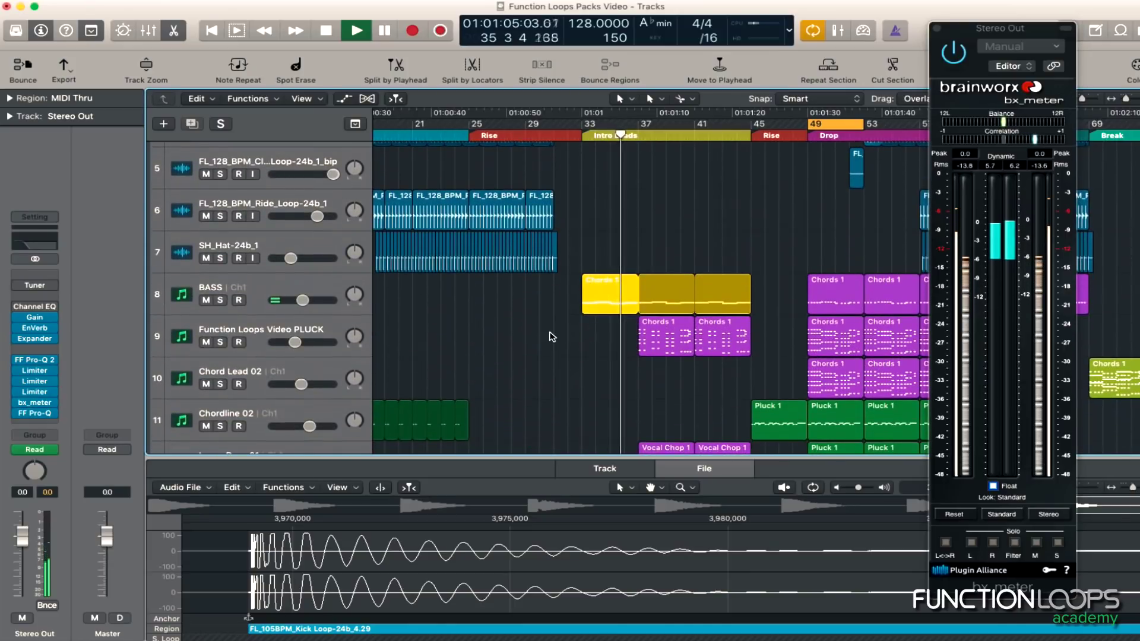
Close bx_meter while the intro leads play and switch off the cycle range over bars 49 to 53
{"action": "scroll", "coordinate": [552, 337], "scroll_direction": "down", "scroll_amount": 4}
{"action": "scroll", "coordinate": [554, 336], "scroll_direction": "up", "scroll_amount": 4}
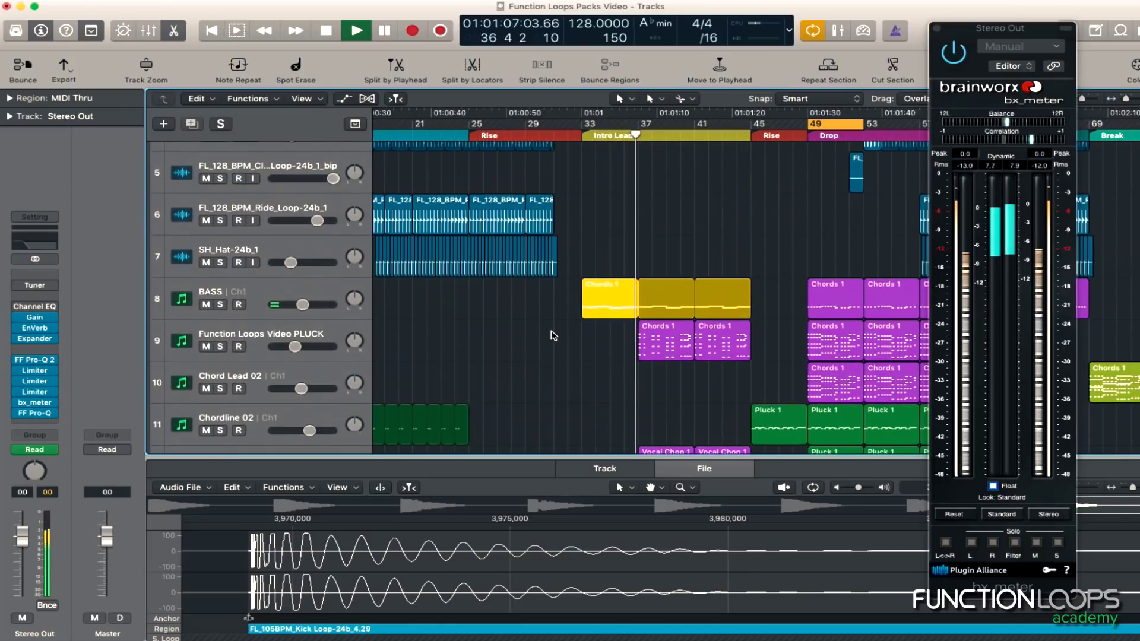
{"action": "left_click", "coordinate": [938, 28]}
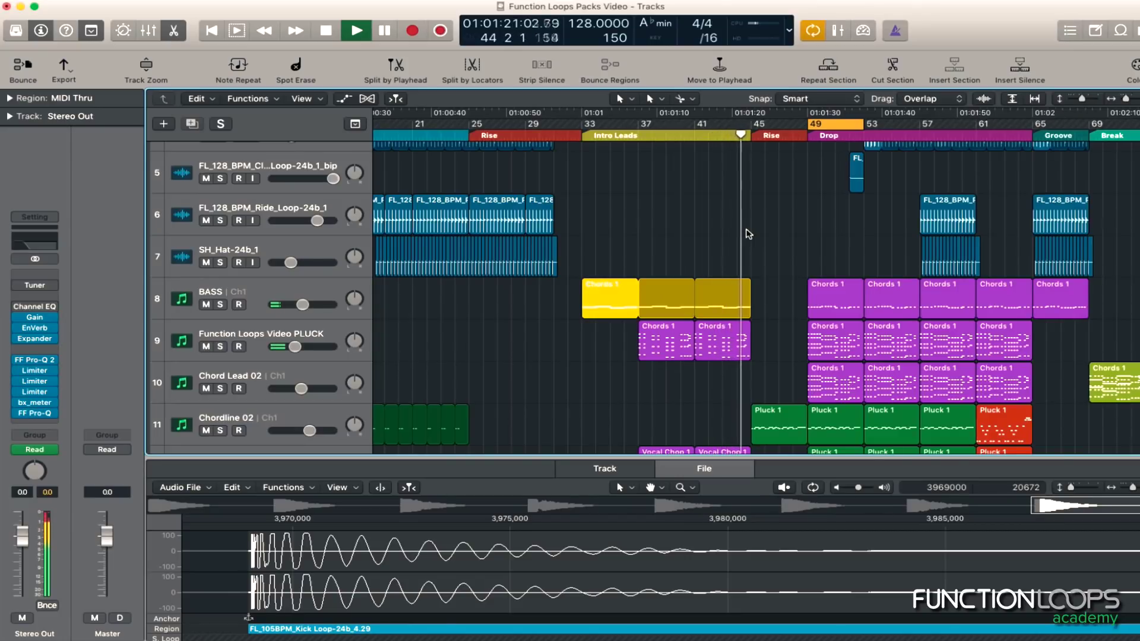
{"action": "left_click", "coordinate": [835, 124]}
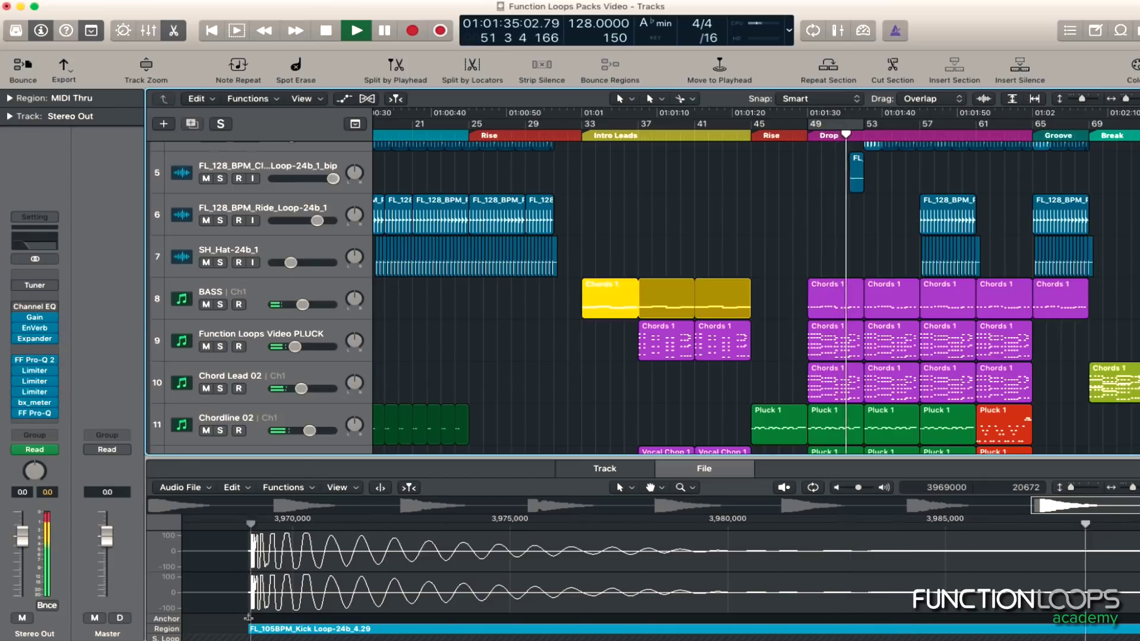
Try a 65.0 ms release on the third limiter of the Stereo Out and close its window
{"action": "left_click", "coordinate": [34, 392]}
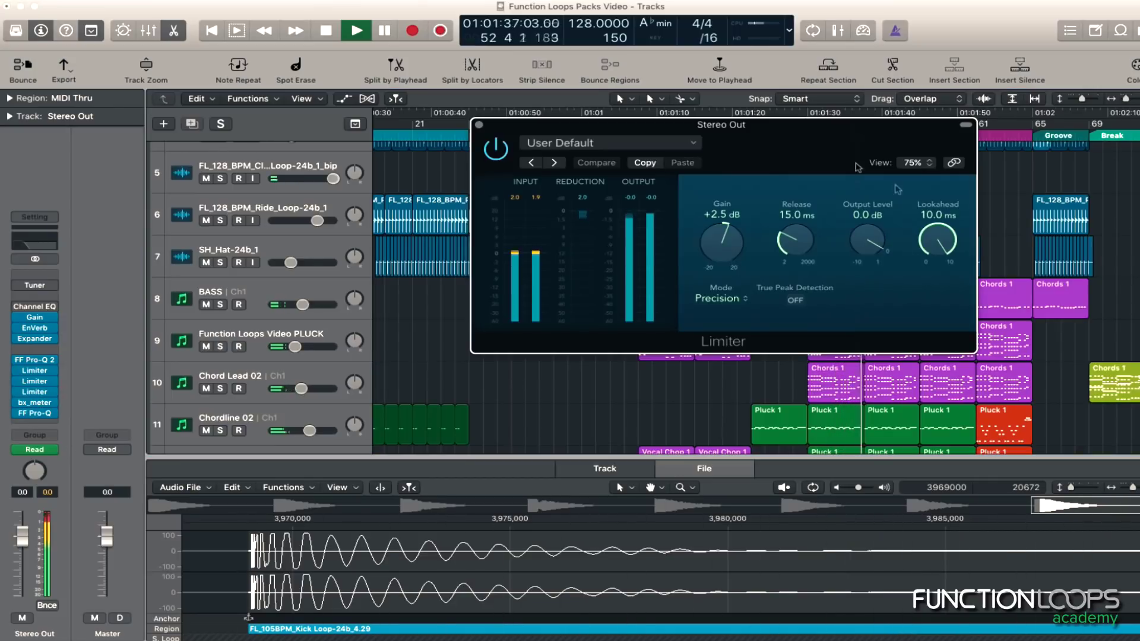
{"action": "left_click_drag", "start_coordinate": [804, 242], "coordinate": [808, 214]}
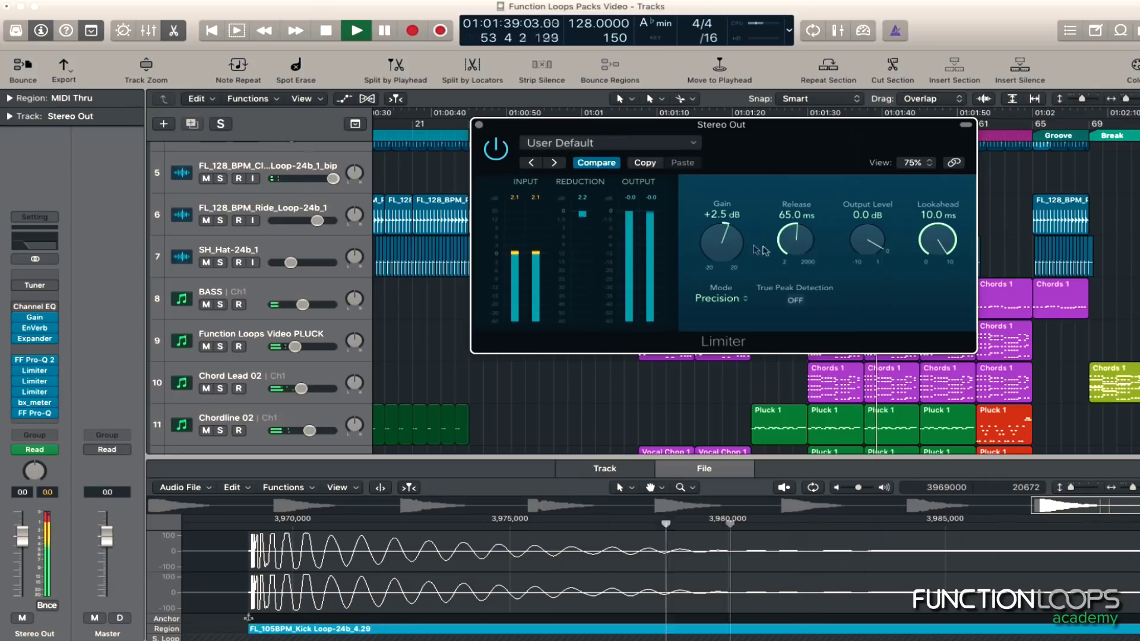
{"action": "key", "text": "super+w"}
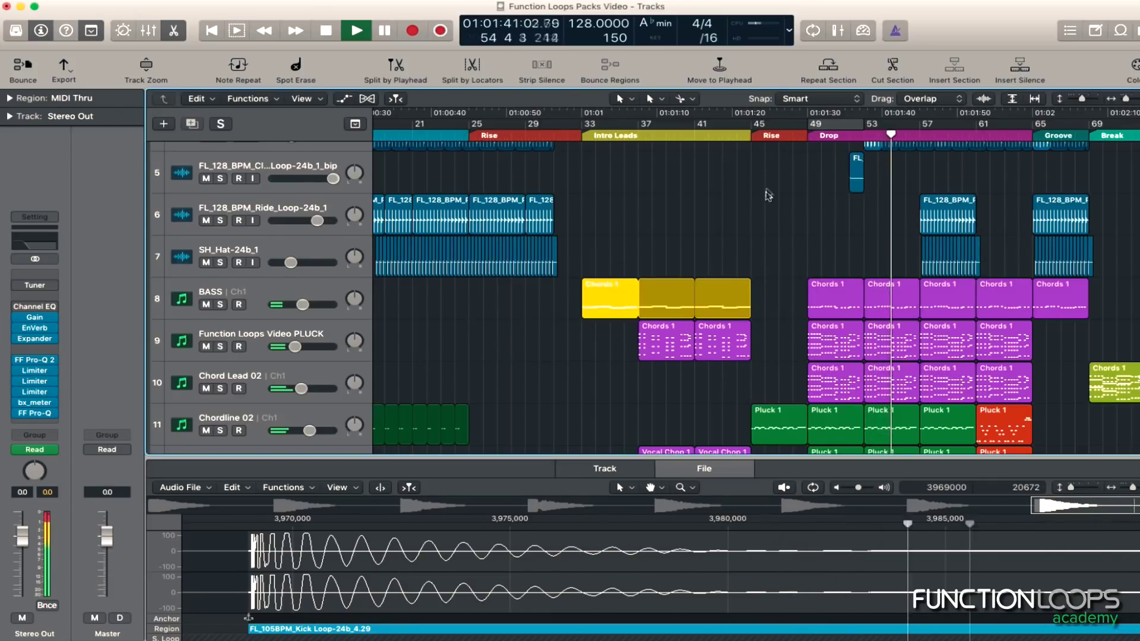
Loop playback over bars 49 to 53, set the third limiter's release to 2.0 ms, and close its window
{"action": "left_click", "coordinate": [823, 124]}
{"action": "key", "text": "space"}
{"action": "key", "text": "space"}
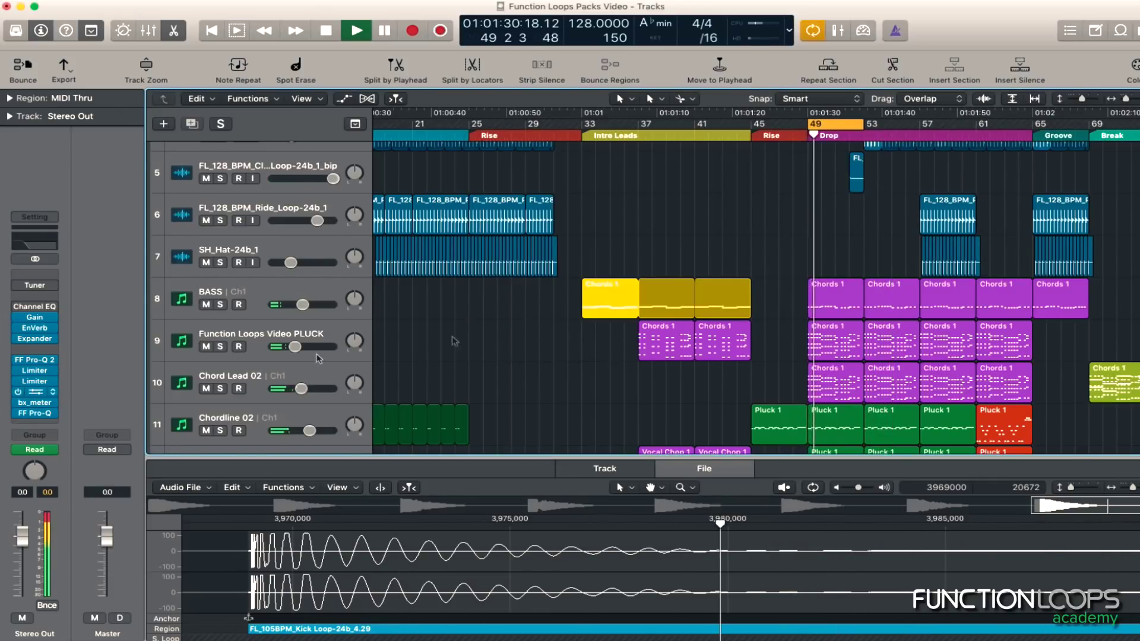
{"action": "left_click", "coordinate": [36, 392]}
{"action": "left_click_drag", "start_coordinate": [799, 242], "coordinate": [806, 321]}
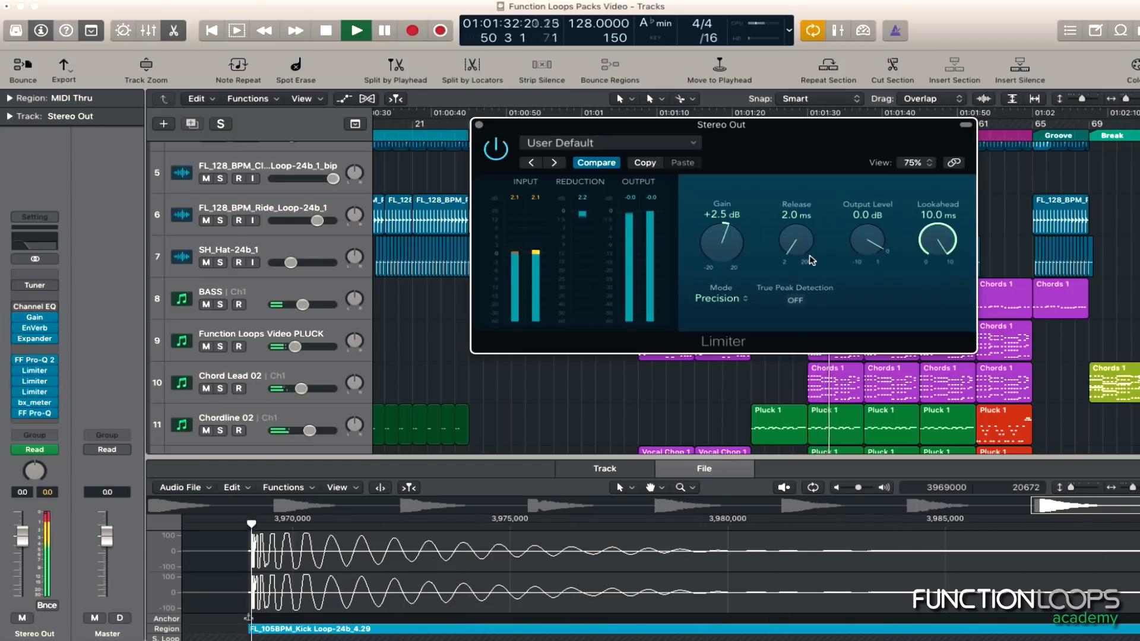
{"action": "left_click", "coordinate": [480, 126]}
Open all three Stereo Out limiters and spread their windows apart to compare gain, reduction and mode
{"action": "left_click", "coordinate": [34, 381]}
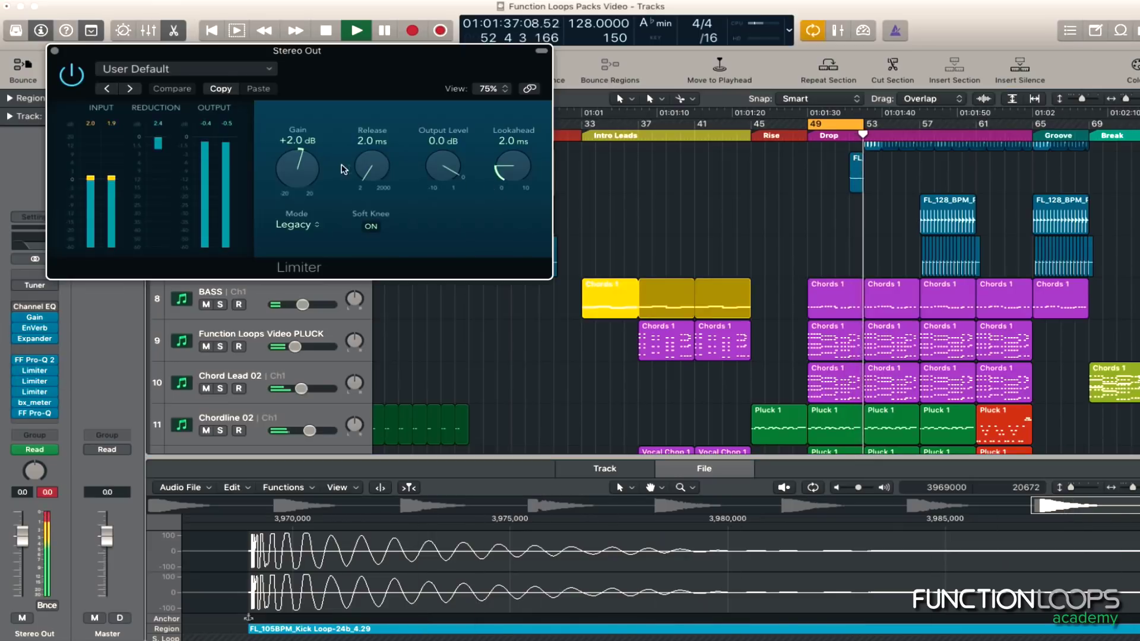
{"action": "left_click", "coordinate": [54, 51]}
{"action": "left_click", "coordinate": [34, 392]}
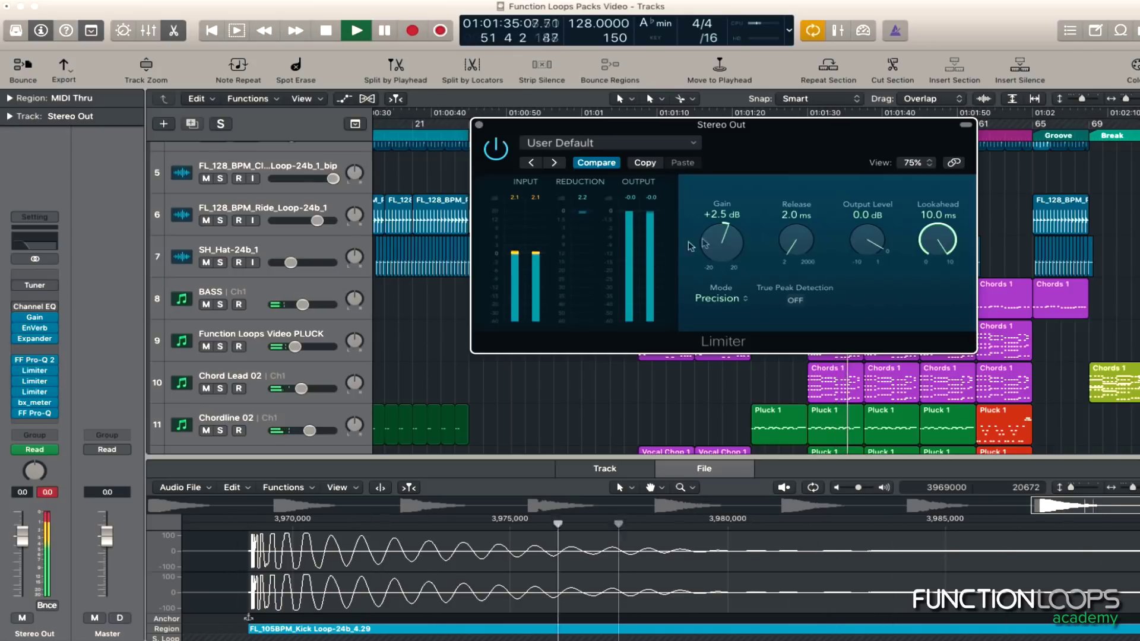
{"action": "left_click", "coordinate": [29, 383]}
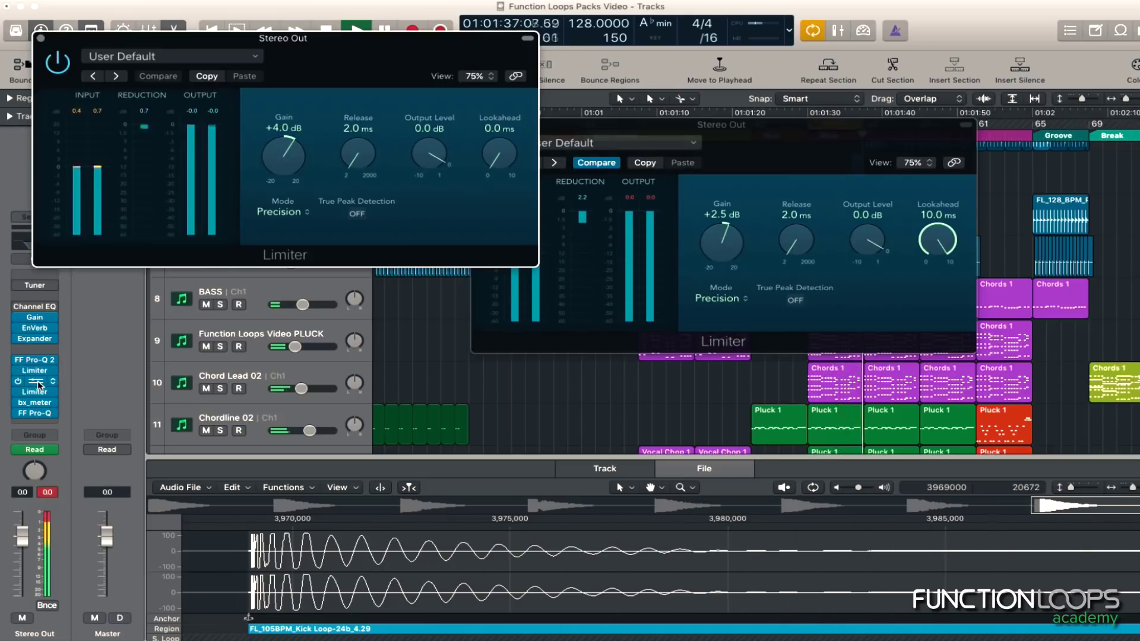
{"action": "left_click", "coordinate": [34, 371]}
{"action": "left_click_drag", "start_coordinate": [343, 50], "coordinate": [511, 177]}
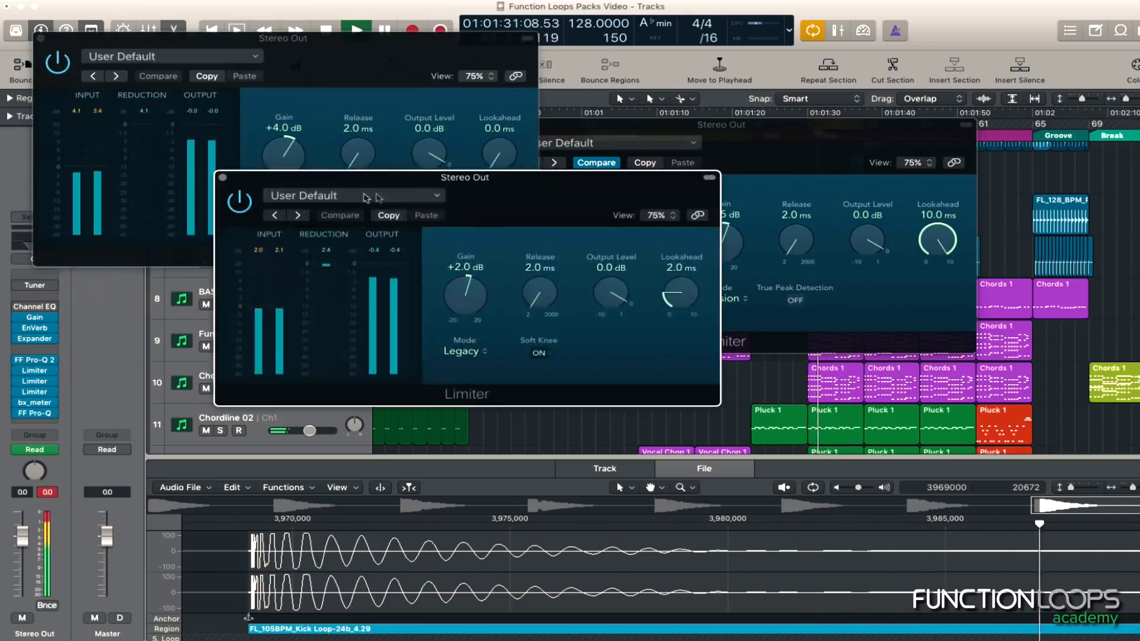
Set the first limiter's gain to 2.5 dB and close all three limiter windows
{"action": "left_click", "coordinate": [284, 164]}
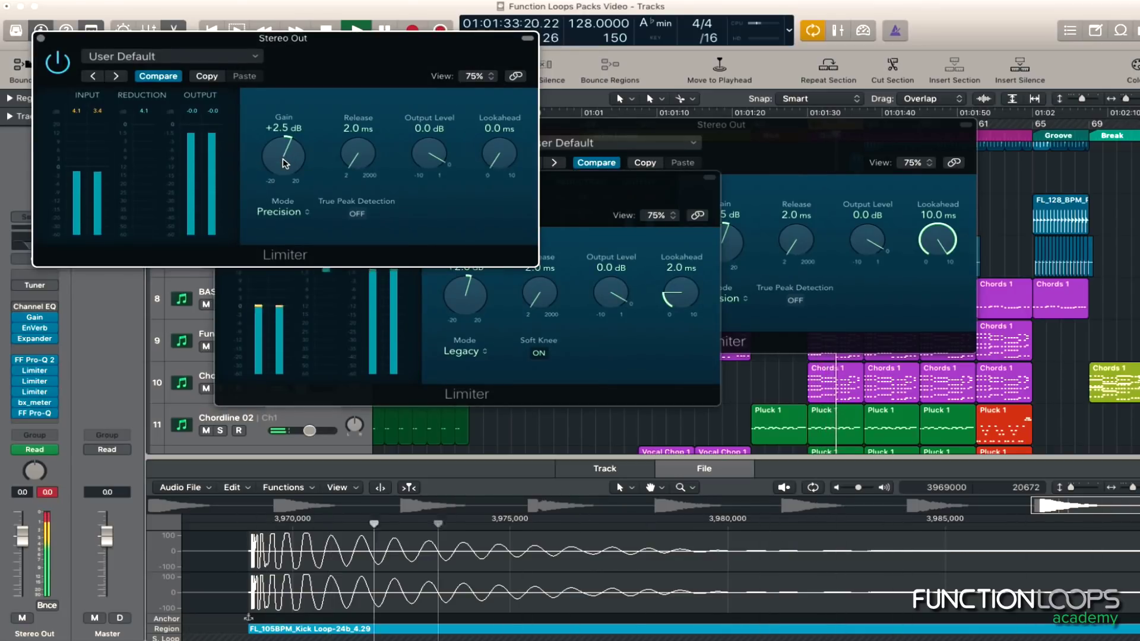
{"action": "left_click", "coordinate": [41, 38]}
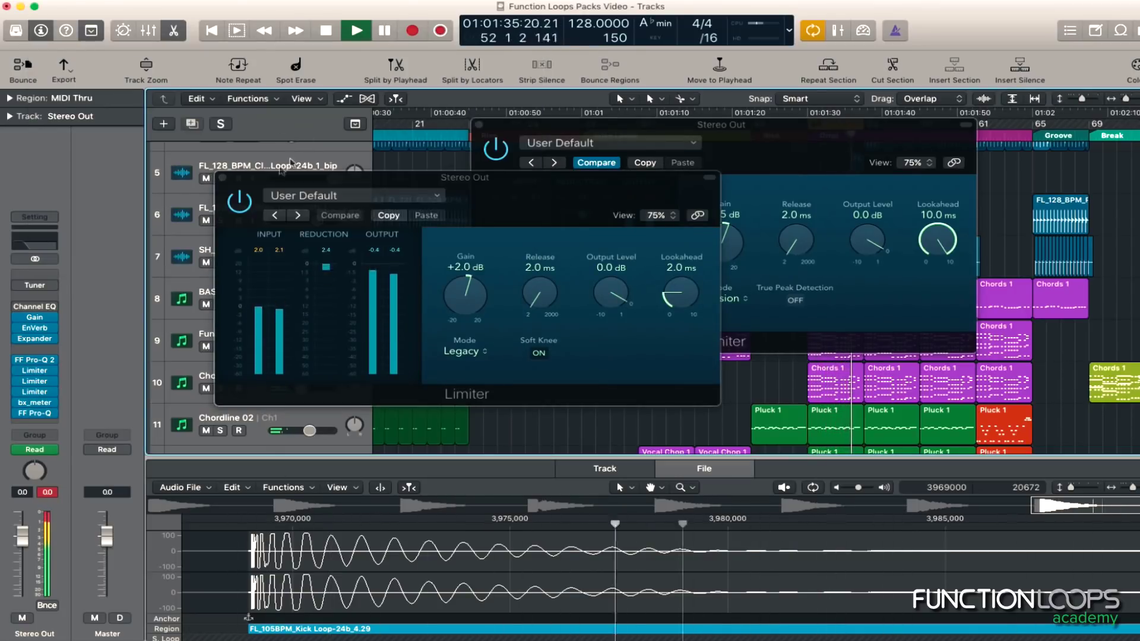
{"action": "left_click", "coordinate": [223, 178]}
{"action": "left_click", "coordinate": [479, 125]}
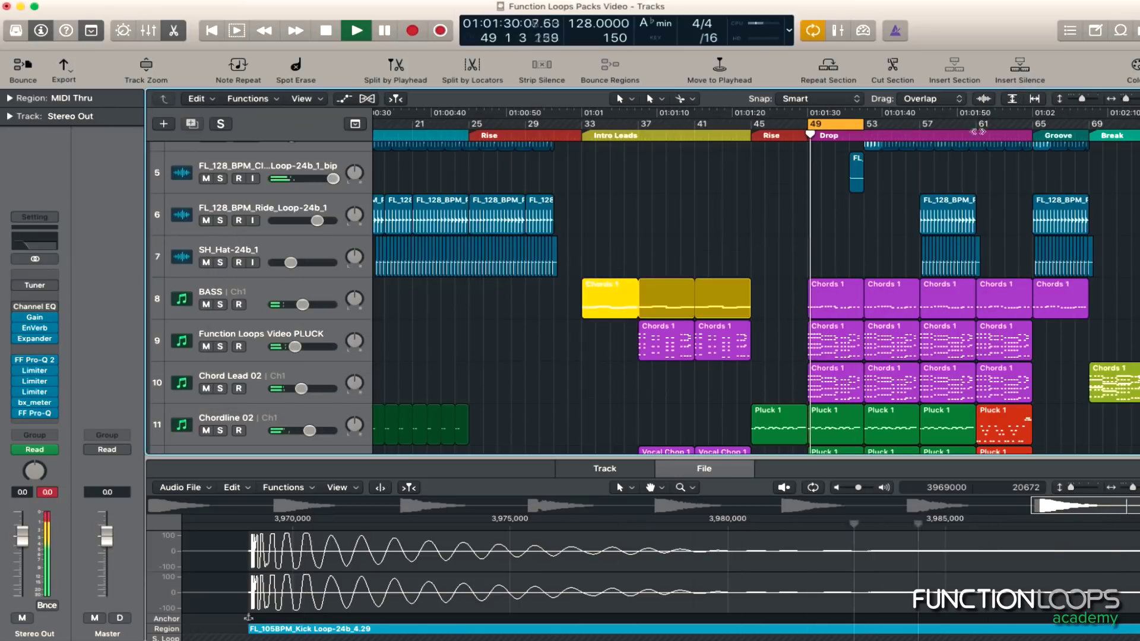
Move the cycle range to bars 53 to 57 and compare the sound by bypassing and re-enabling the inserts from FF Pro-Q 2 through FF Pro-Q
{"action": "left_click_drag", "start_coordinate": [865, 126], "coordinate": [934, 123]}
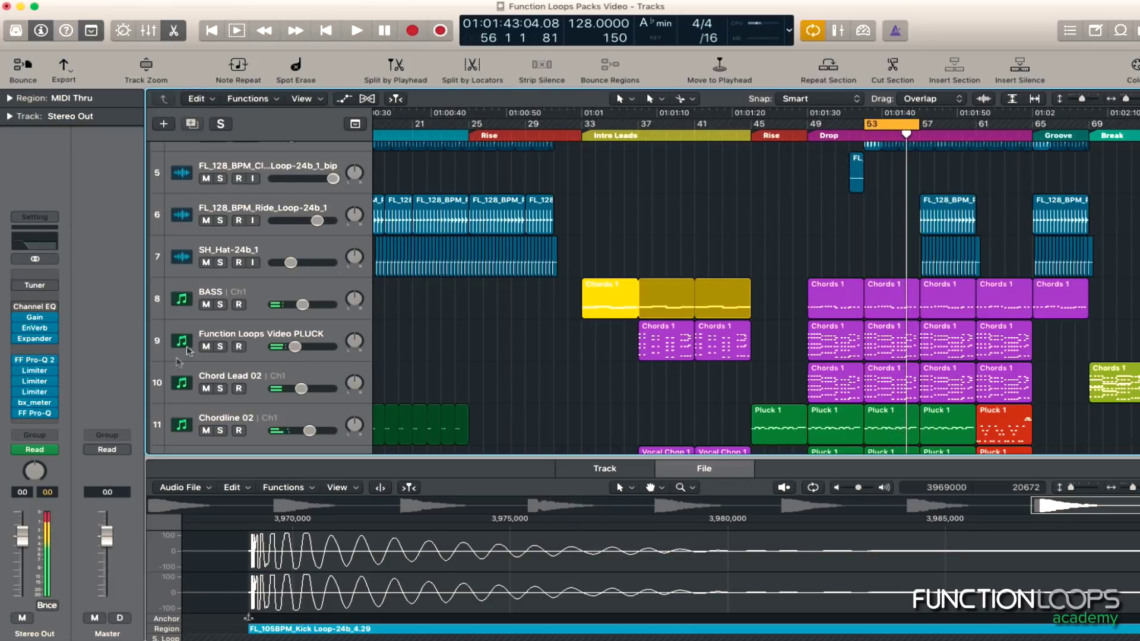
{"action": "left_click_drag", "start_coordinate": [17, 360], "coordinate": [18, 418]}
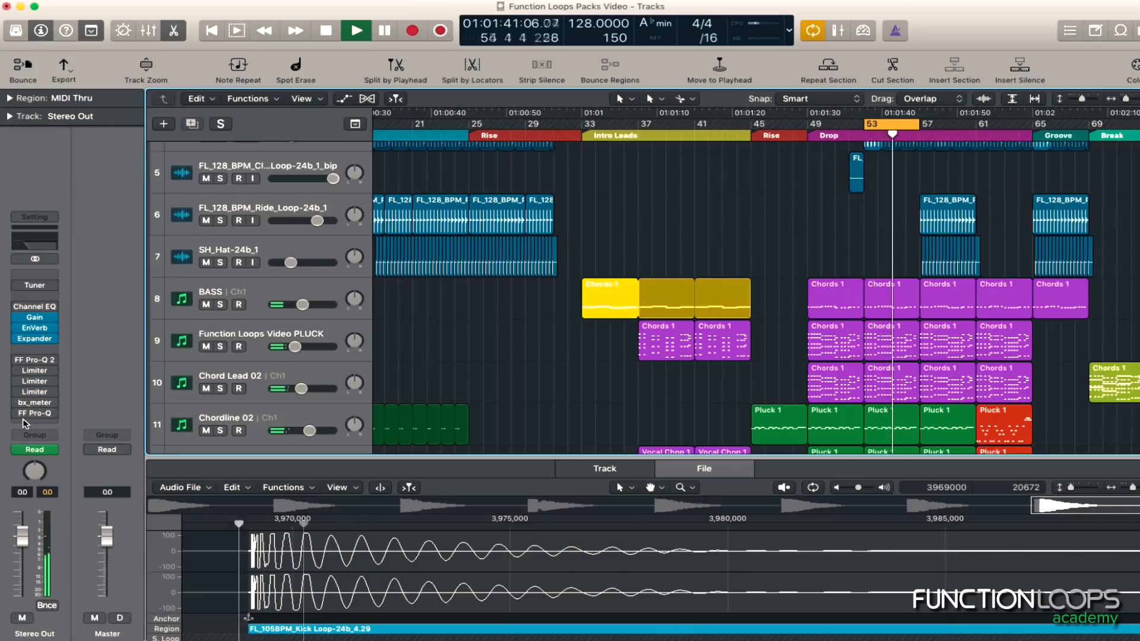
{"action": "left_click_drag", "start_coordinate": [18, 360], "coordinate": [21, 409]}
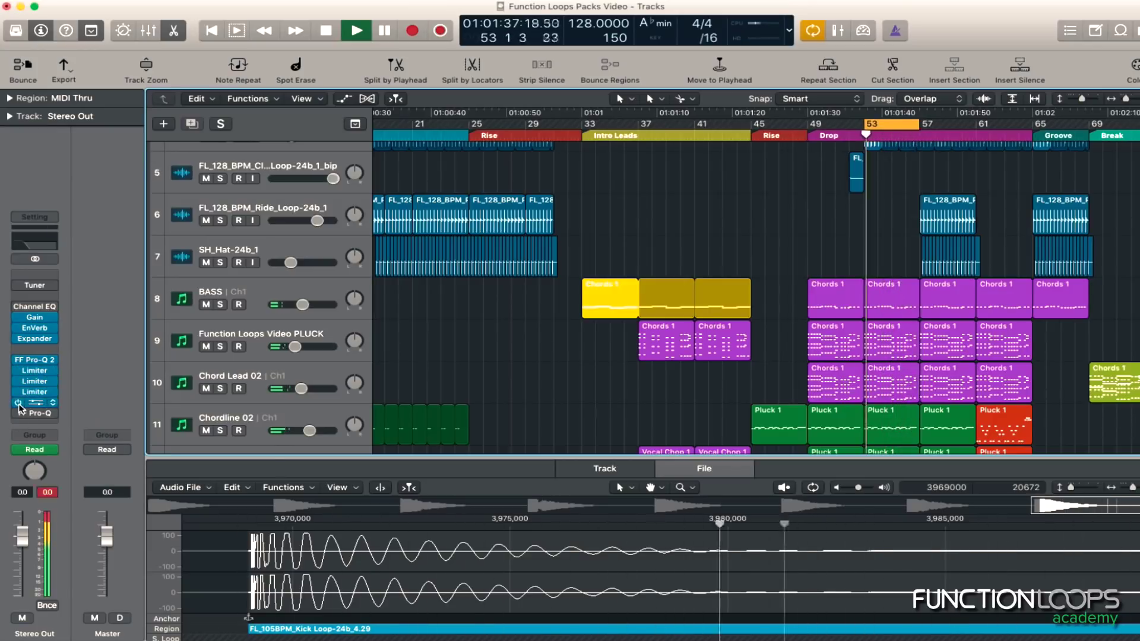
Switch the first limiter to Legacy mode and close its window
{"action": "left_click", "coordinate": [36, 371]}
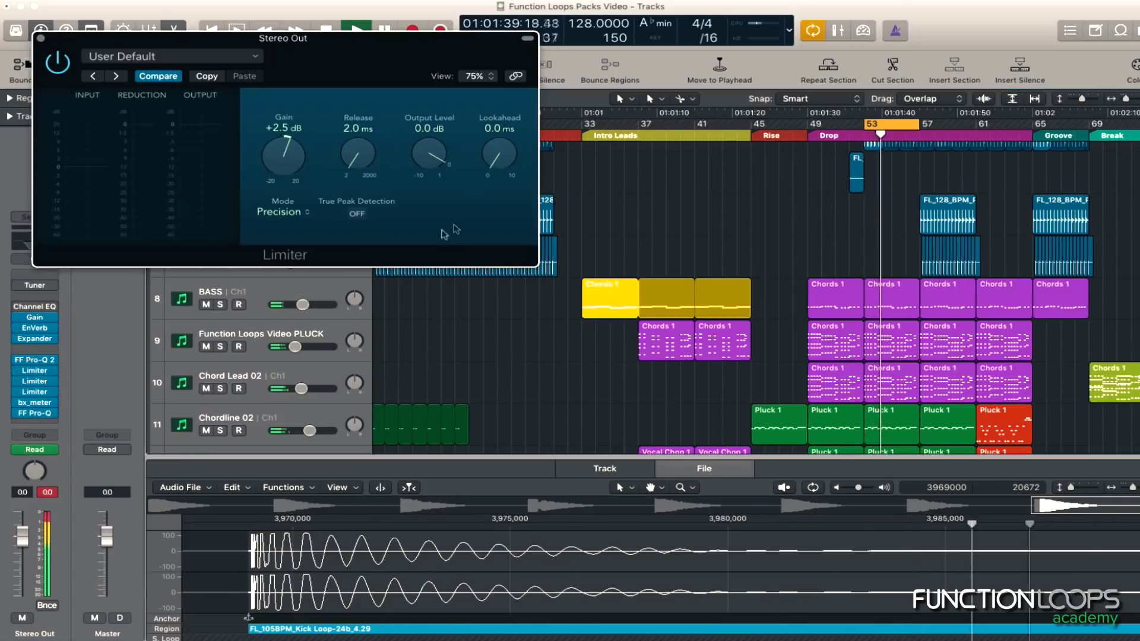
{"action": "left_click", "coordinate": [280, 212]}
{"action": "left_click", "coordinate": [275, 199]}
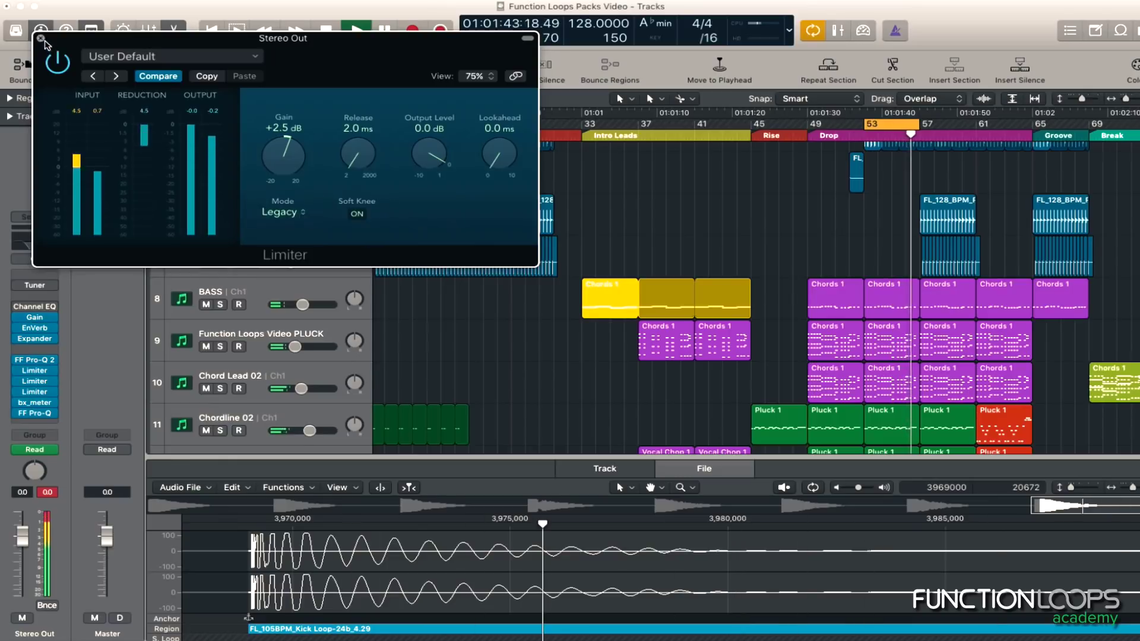
{"action": "left_click", "coordinate": [41, 39]}
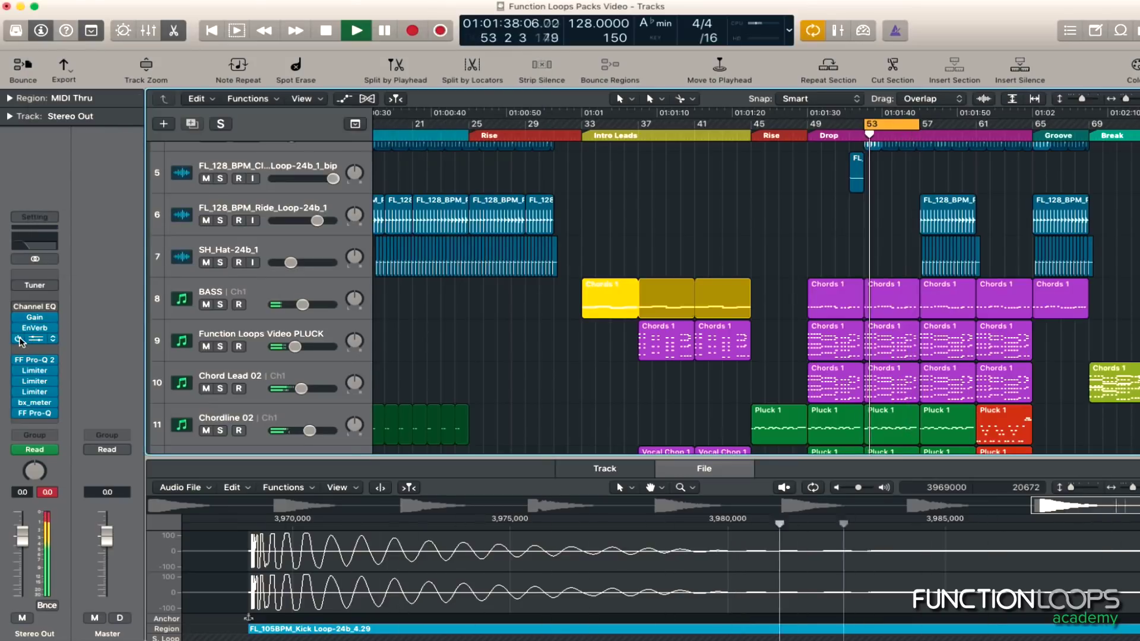
Pause playback, look through the drop's tracks down to Bom Major, and resume playing the loop
{"action": "key", "text": "space"}
{"action": "scroll", "coordinate": [490, 305], "scroll_direction": "down", "scroll_amount": 2}
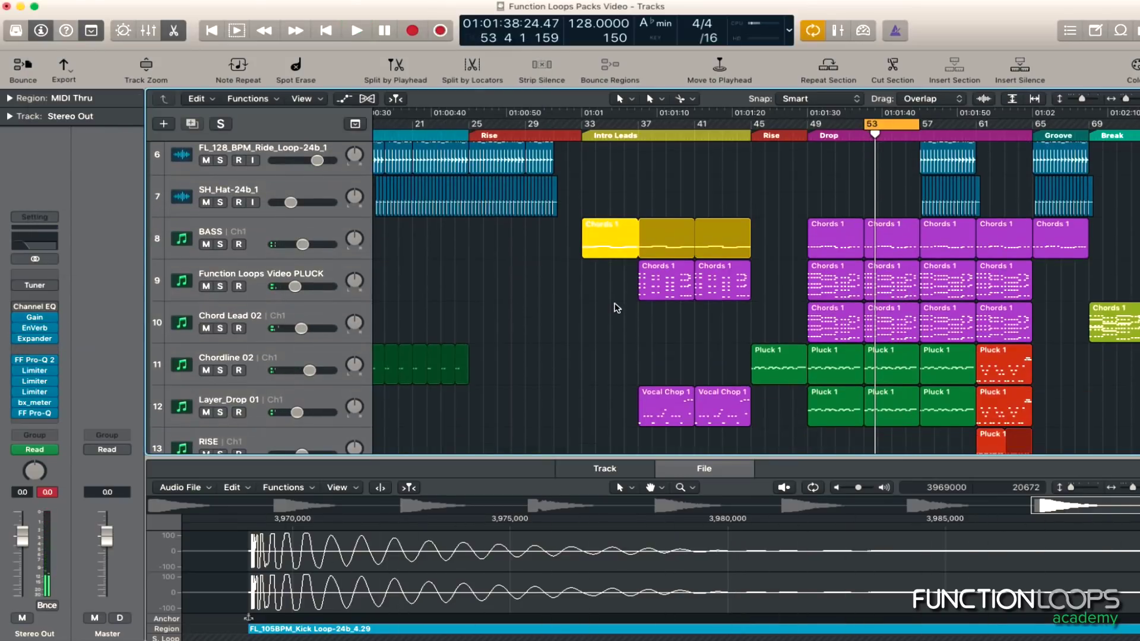
{"action": "scroll", "coordinate": [616, 307], "scroll_direction": "down", "scroll_amount": 2}
{"action": "scroll", "coordinate": [657, 348], "scroll_direction": "down", "scroll_amount": 3}
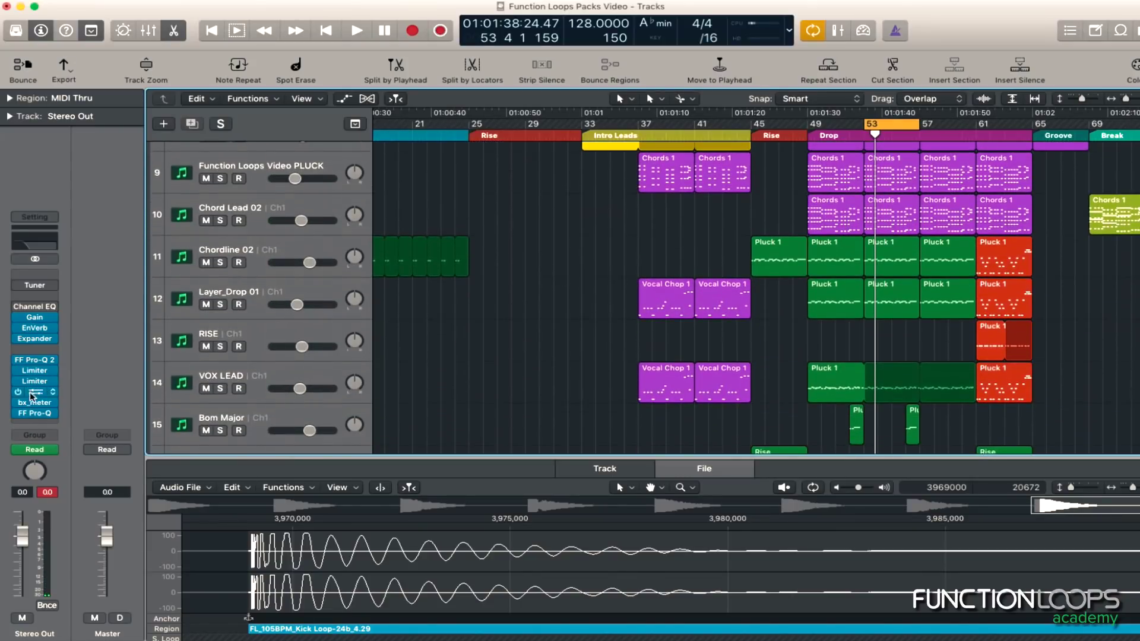
{"action": "key", "text": "space"}
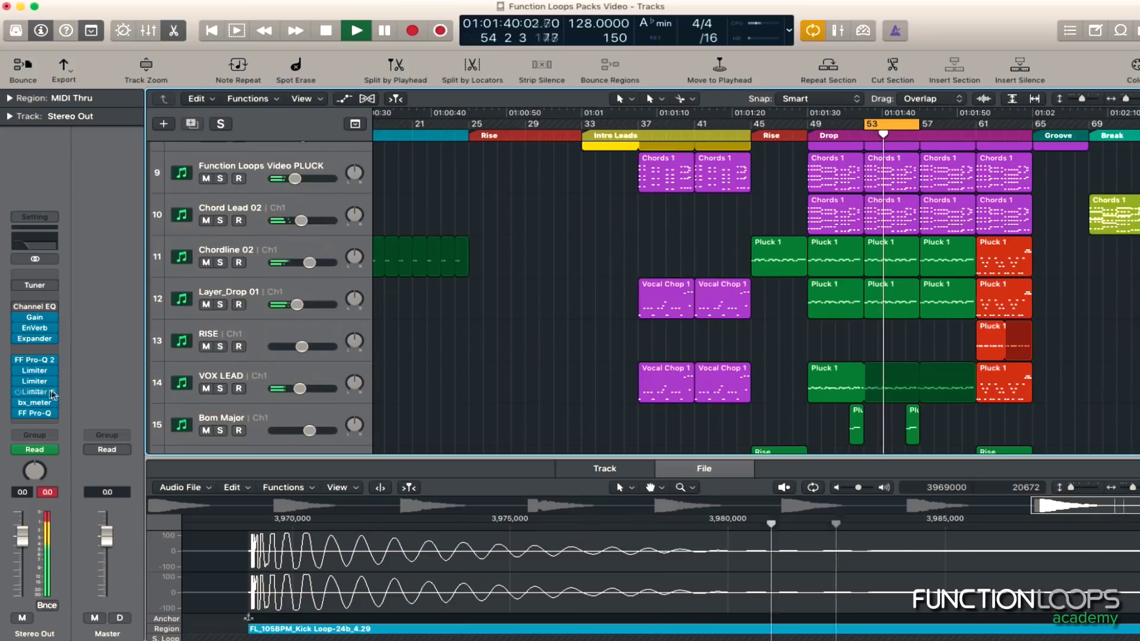
{"action": "scroll", "coordinate": [432, 304], "scroll_direction": "up", "scroll_amount": 3}
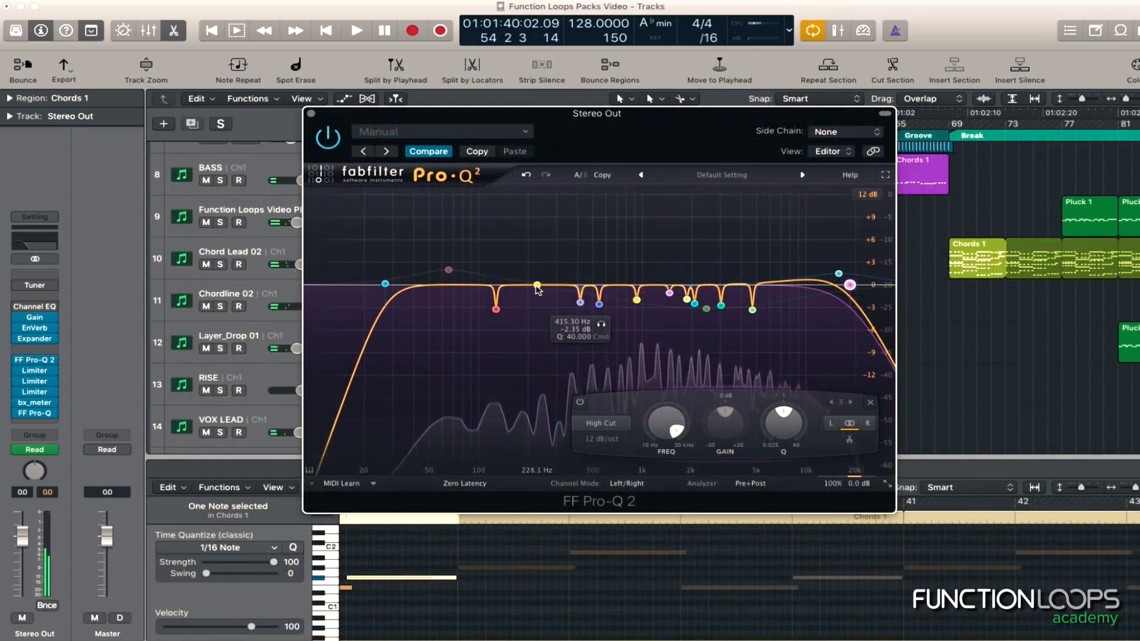
Add a bell cut in FF Pro-Q 2 at about 231 Hz with -1.29 dB gain and Q 1.929, soloing the band to tune it
{"action": "left_click_drag", "start_coordinate": [542, 287], "coordinate": [542, 292]}
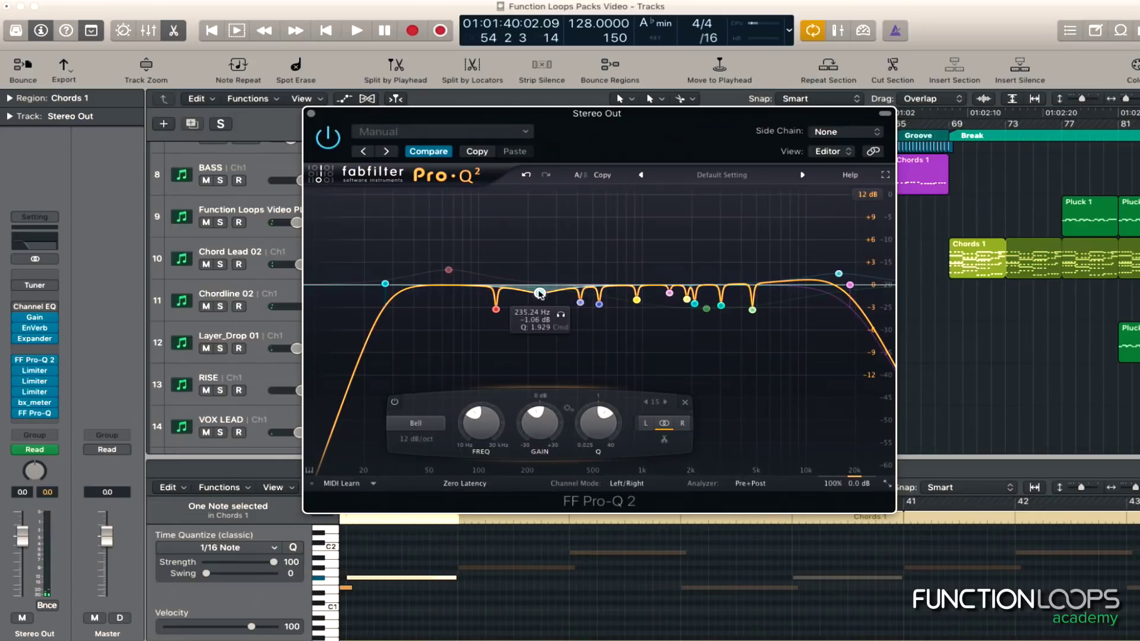
{"action": "key", "text": "space"}
{"action": "left_click", "coordinate": [557, 316]}
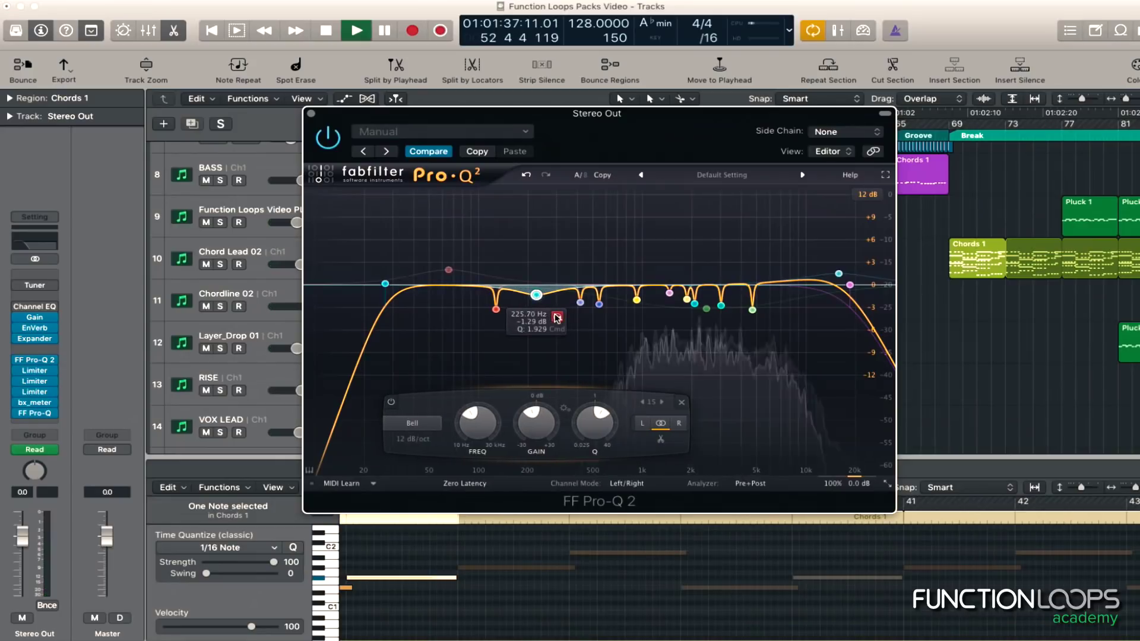
{"action": "left_click_drag", "start_coordinate": [557, 318], "coordinate": [562, 320]}
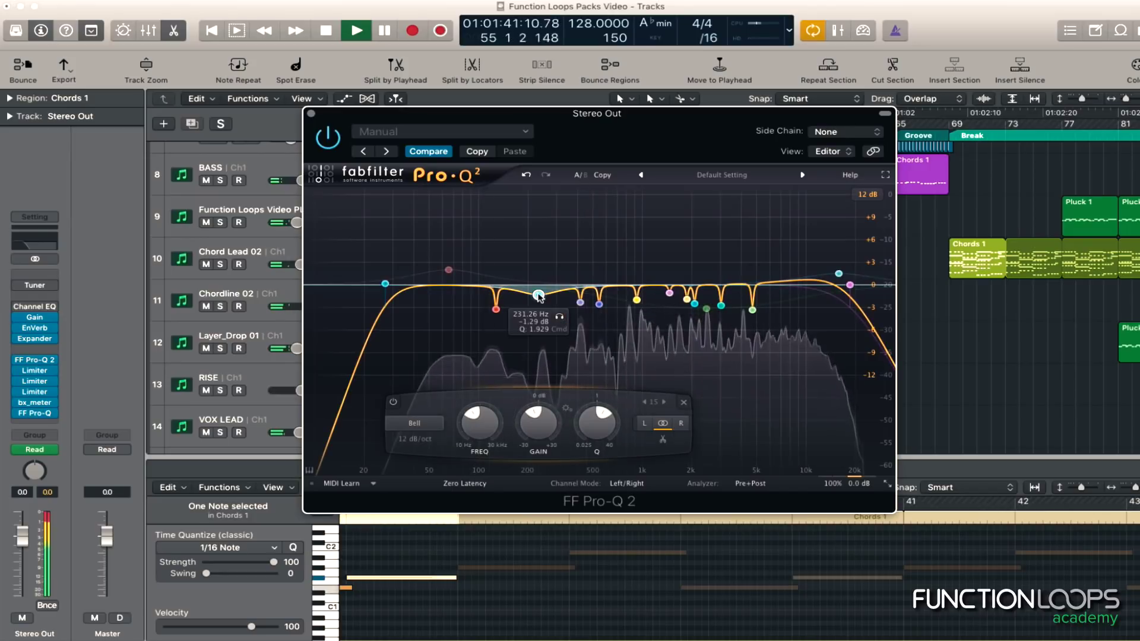
Disable and re-enable the 231 Hz bell band to compare the sound with and without it
{"action": "right_click", "coordinate": [540, 298]}
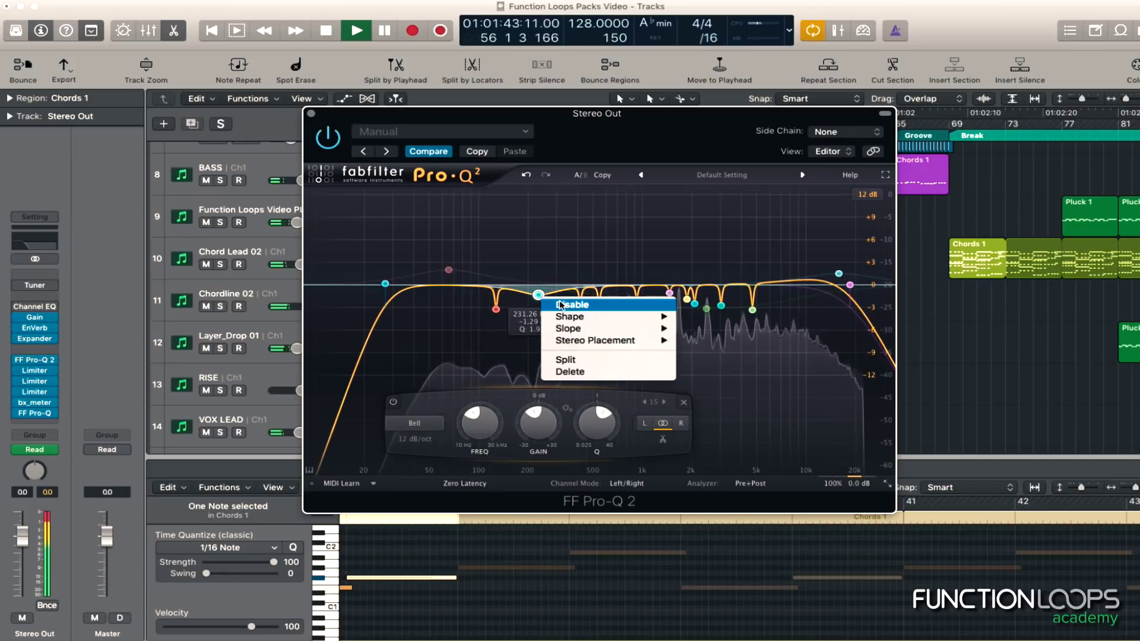
{"action": "left_click", "coordinate": [561, 304]}
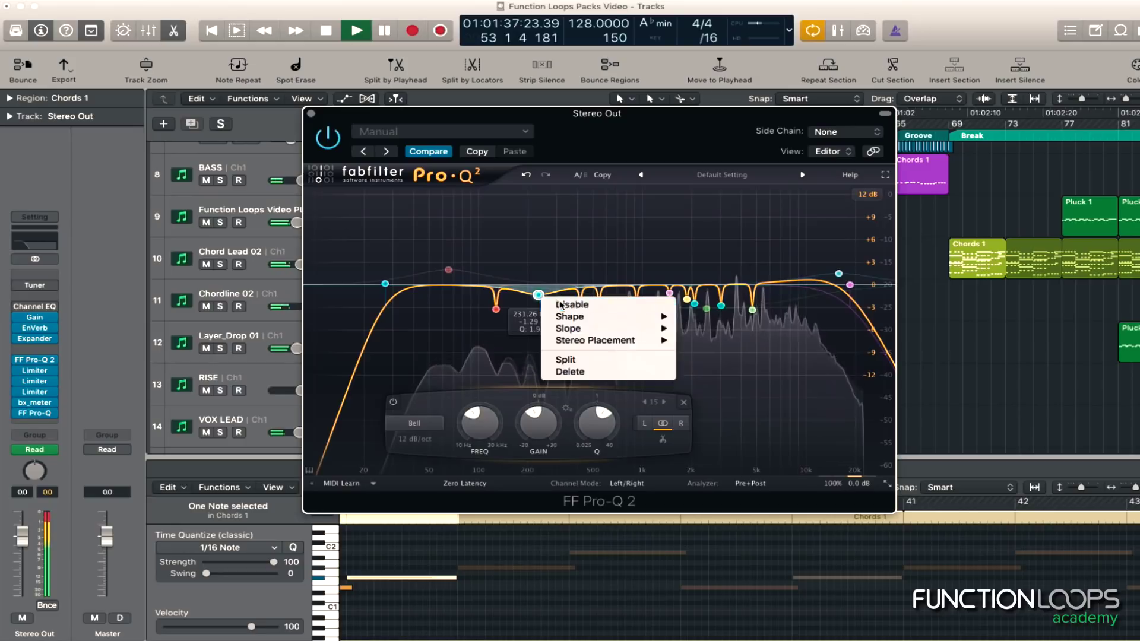
{"action": "right_click", "coordinate": [541, 297]}
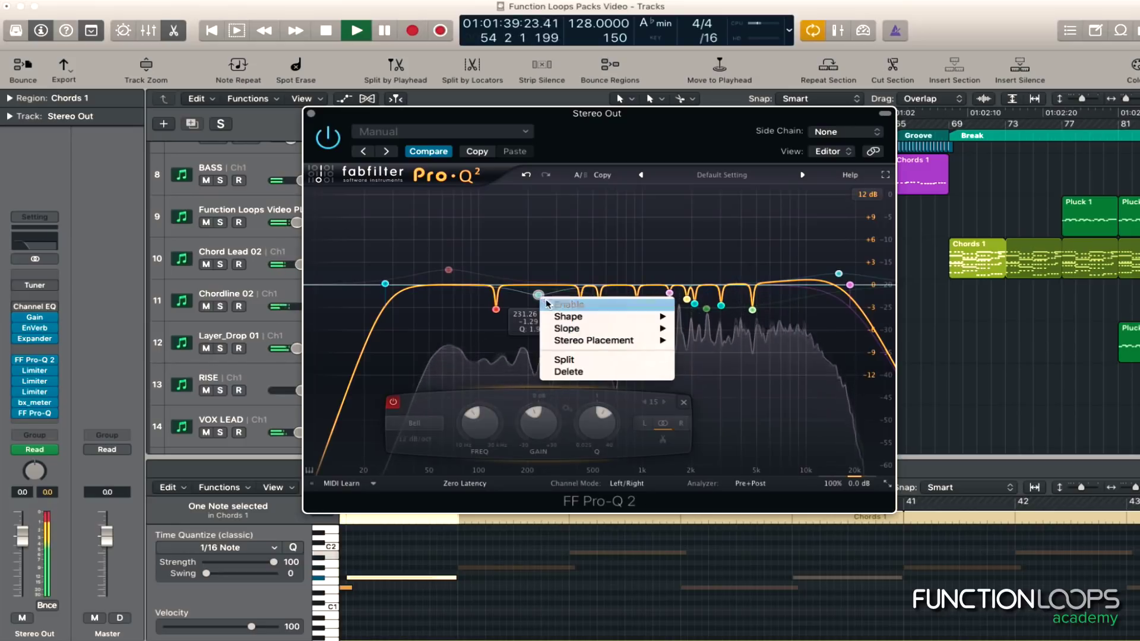
{"action": "left_click", "coordinate": [550, 304]}
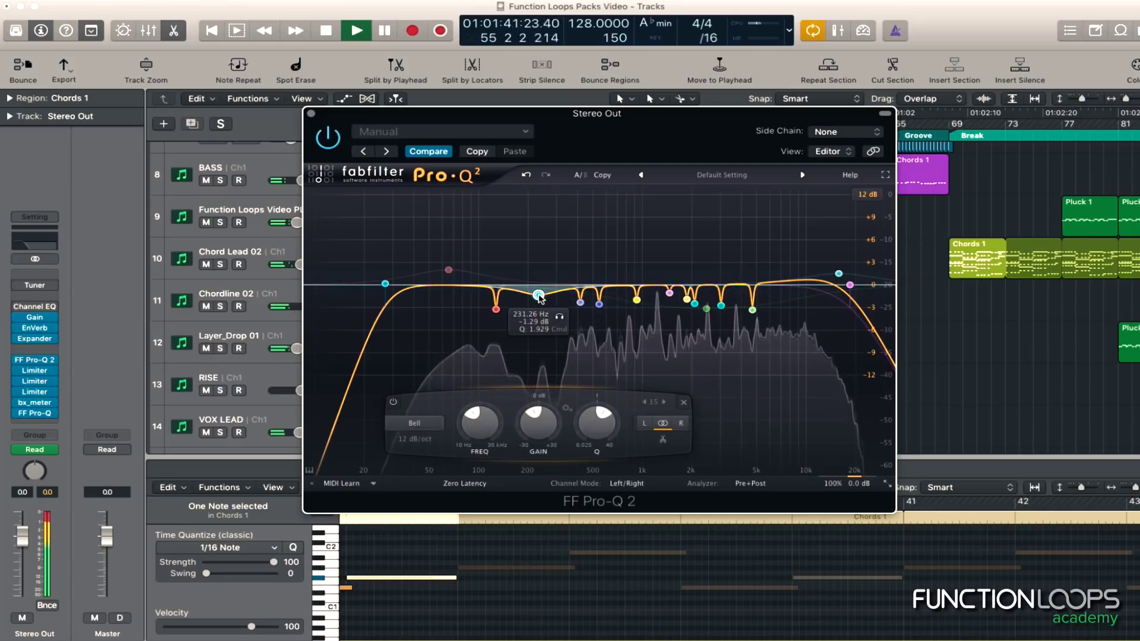
Stop playback and add a second bell cut at about 2454 Hz with -1.39 dB gain and Q 1.000
{"action": "key", "text": "space"}
{"action": "double_click", "coordinate": [668, 269]}
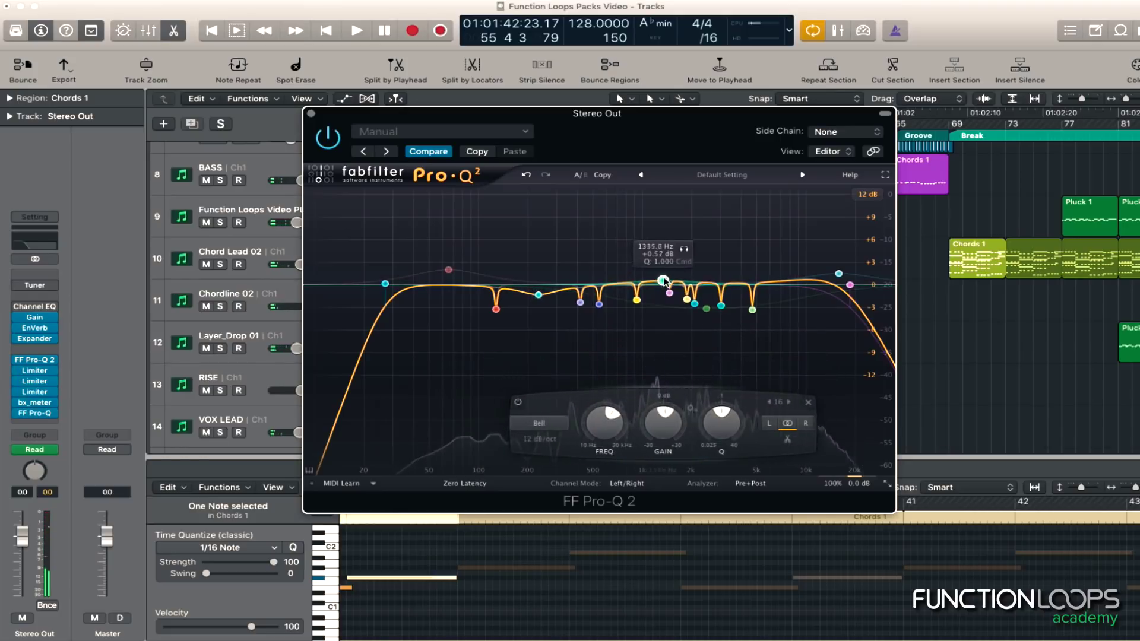
{"action": "left_click_drag", "start_coordinate": [668, 269], "coordinate": [707, 295]}
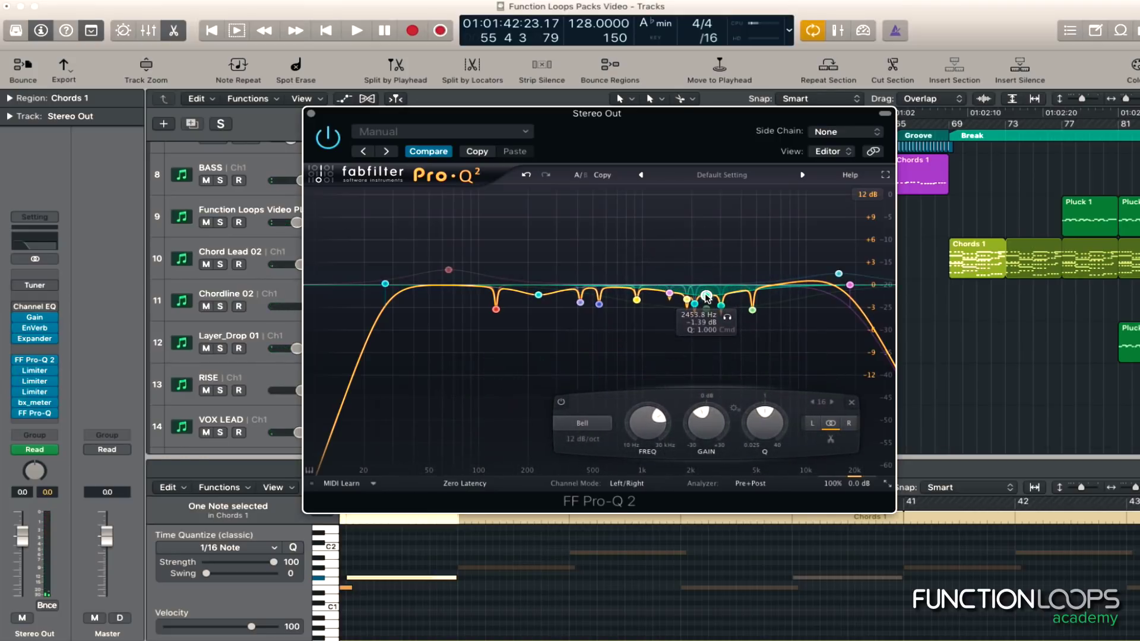
Resume playback and compare the sound with the 2454 Hz bell band disabled and re-enabled
{"action": "key", "text": "space"}
{"action": "right_click", "coordinate": [707, 296]}
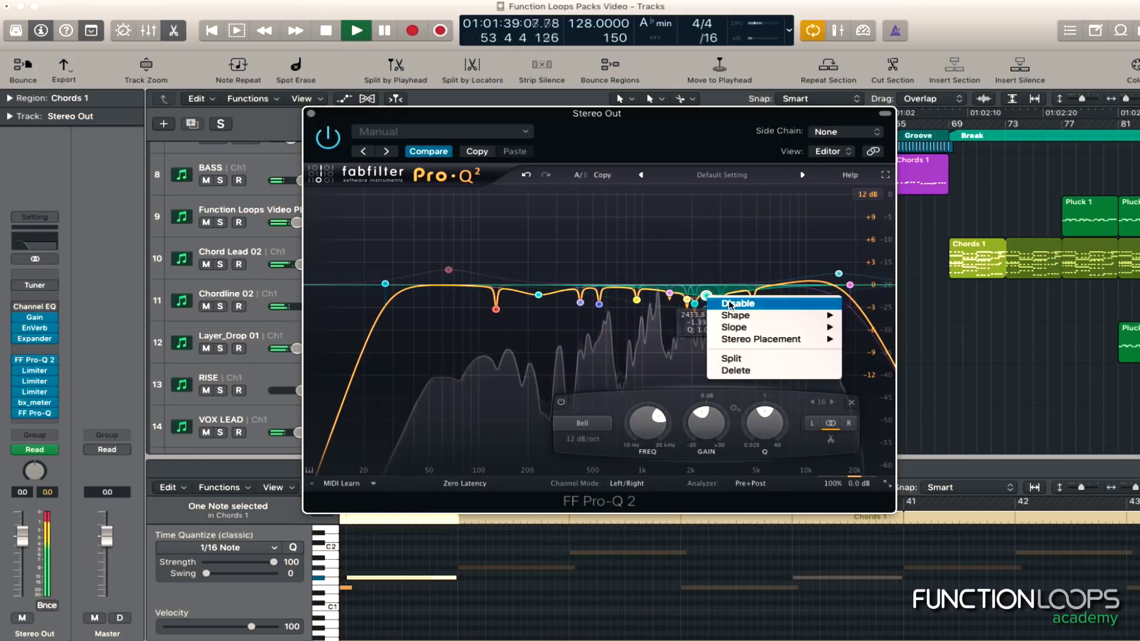
{"action": "left_click", "coordinate": [729, 301]}
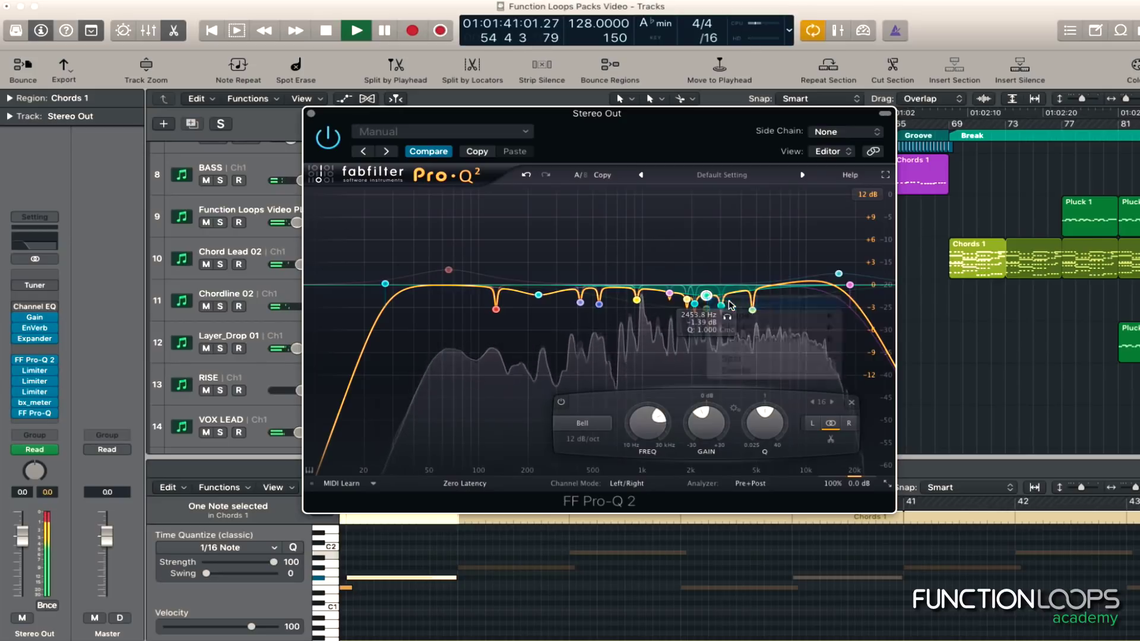
{"action": "right_click", "coordinate": [707, 297]}
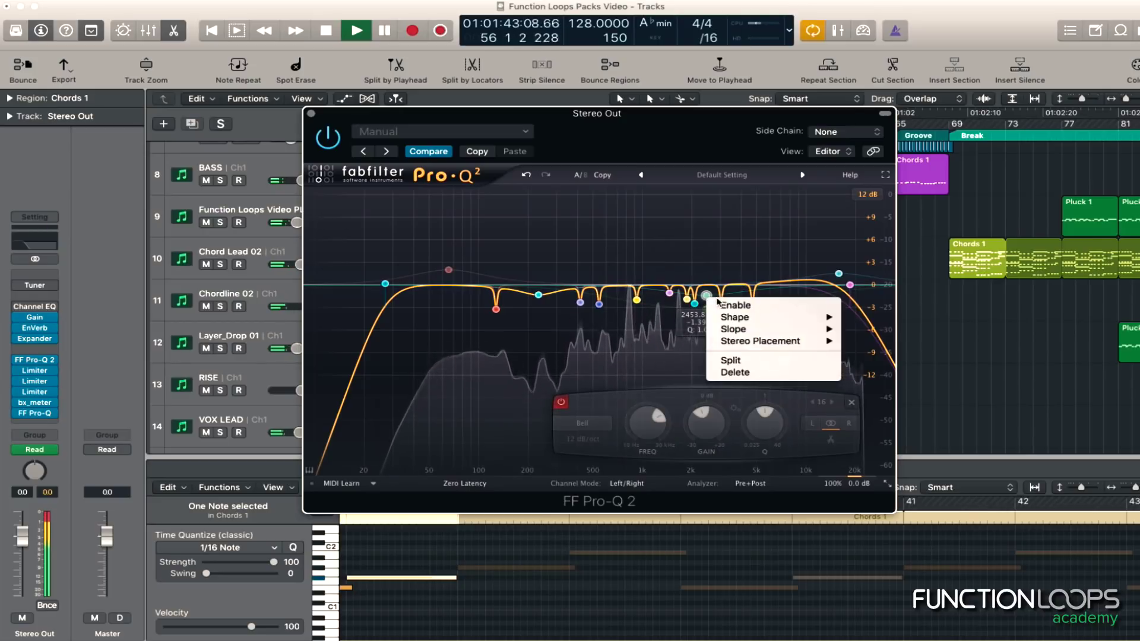
{"action": "left_click", "coordinate": [725, 301]}
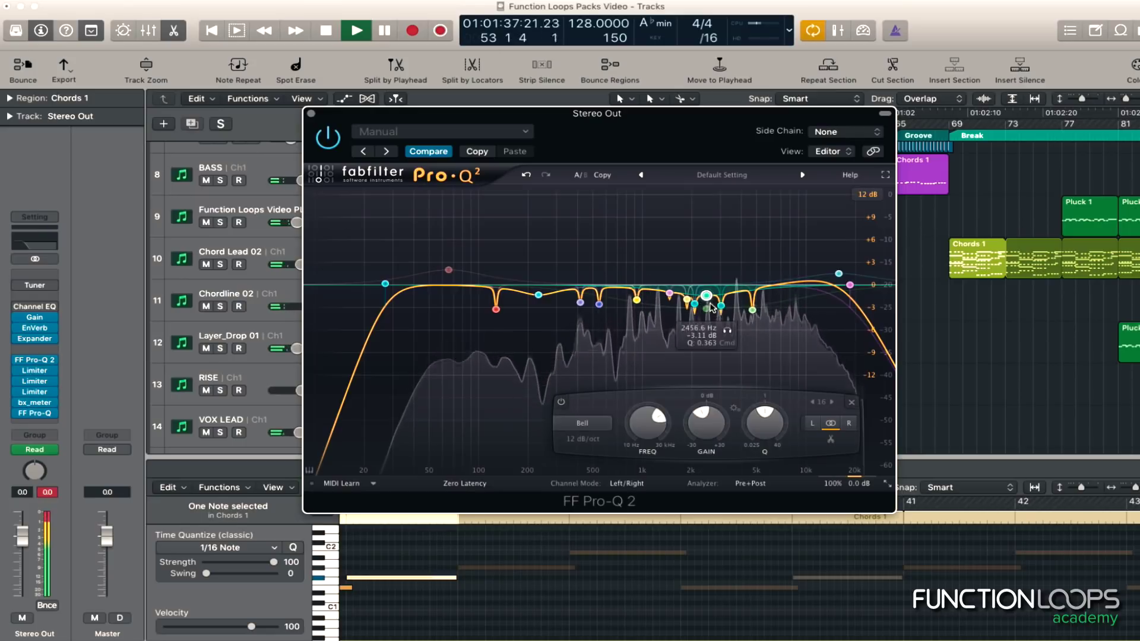
Move that bell cut to about 3380 Hz at -0.68 dB, soloing it to tune, and compare against the bypassed EQ
{"action": "left_click_drag", "start_coordinate": [713, 297], "coordinate": [718, 296]}
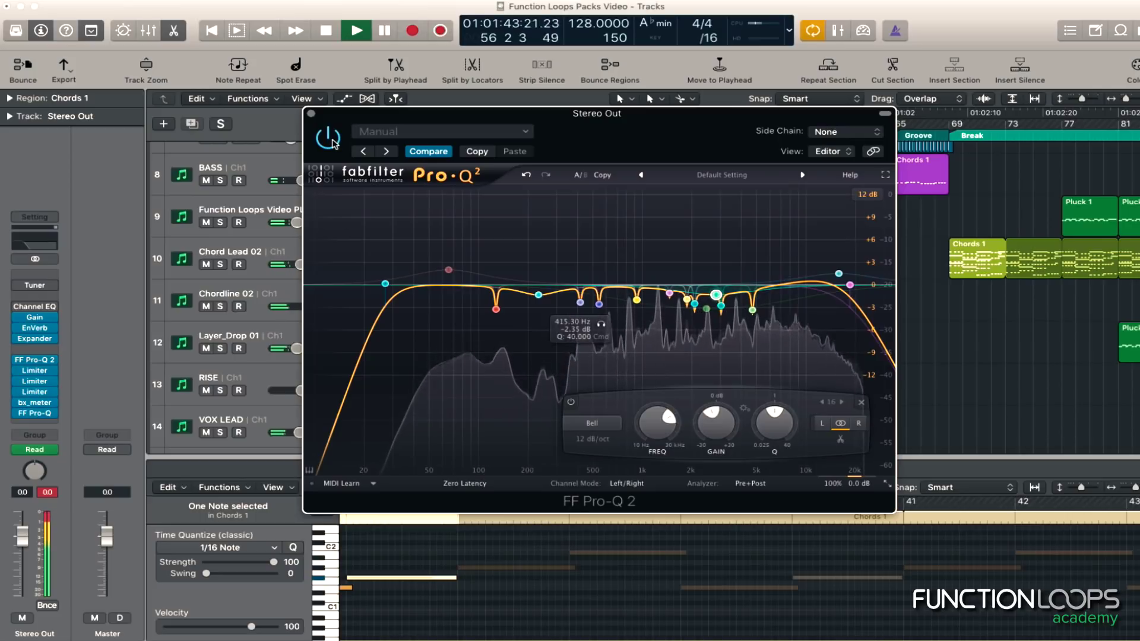
{"action": "mouse_move", "coordinate": [722, 293]}
{"action": "left_mouse_down"}
{"action": "mouse_move", "coordinate": [743, 293]}
{"action": "mouse_move", "coordinate": [730, 291]}
{"action": "left_mouse_up"}
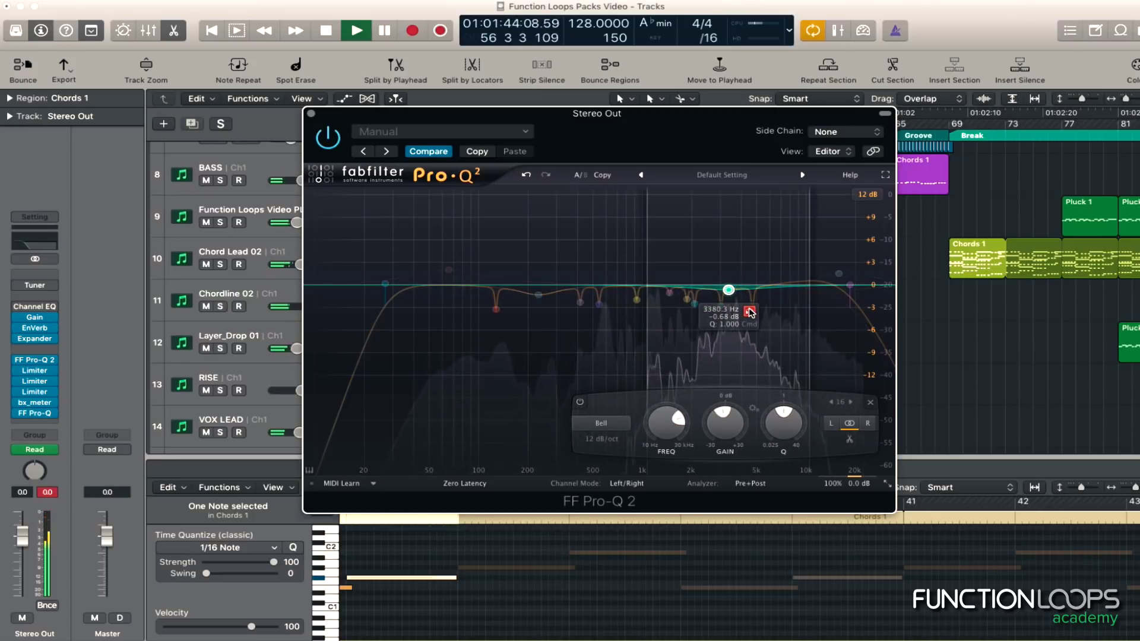
{"action": "left_click", "coordinate": [328, 145]}
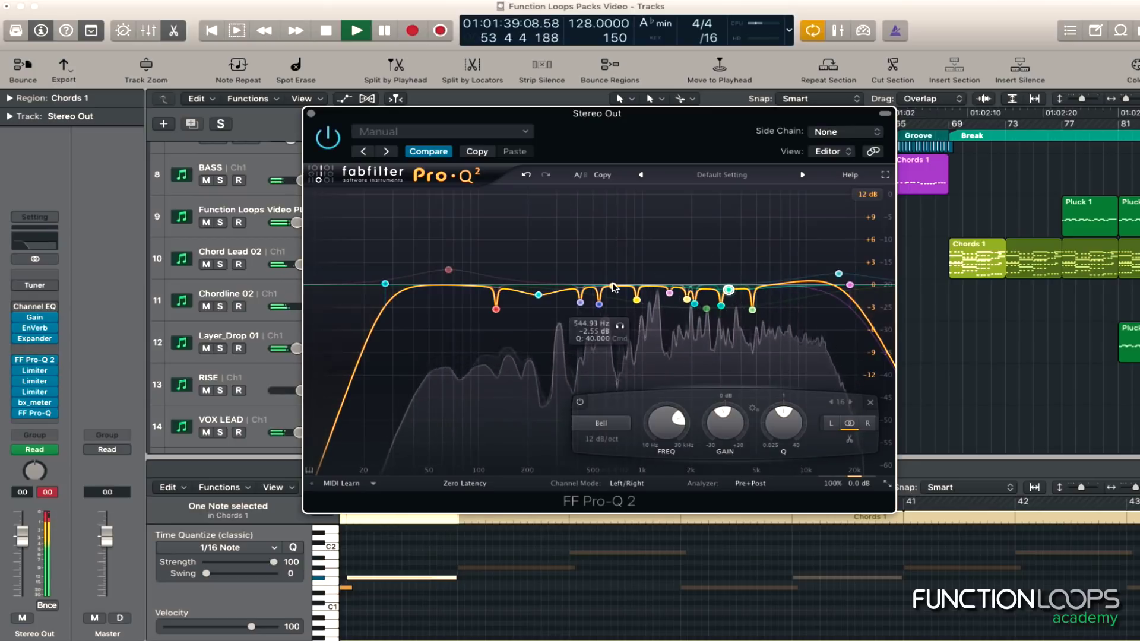
Add another bell band, sweep it across the spectrum, and settle it at about 2716 Hz with -0.62 dB gain and Q 1.384
{"action": "left_click_drag", "start_coordinate": [447, 285], "coordinate": [833, 297]}
{"action": "key", "text": "space"}
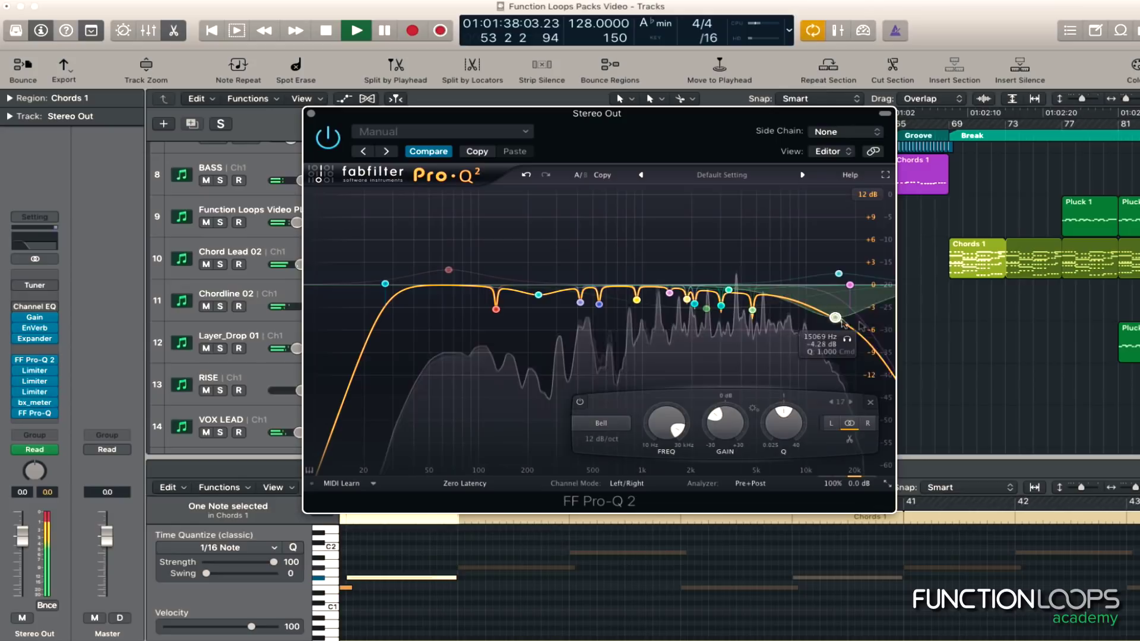
{"action": "left_click_drag", "start_coordinate": [885, 339], "coordinate": [714, 286]}
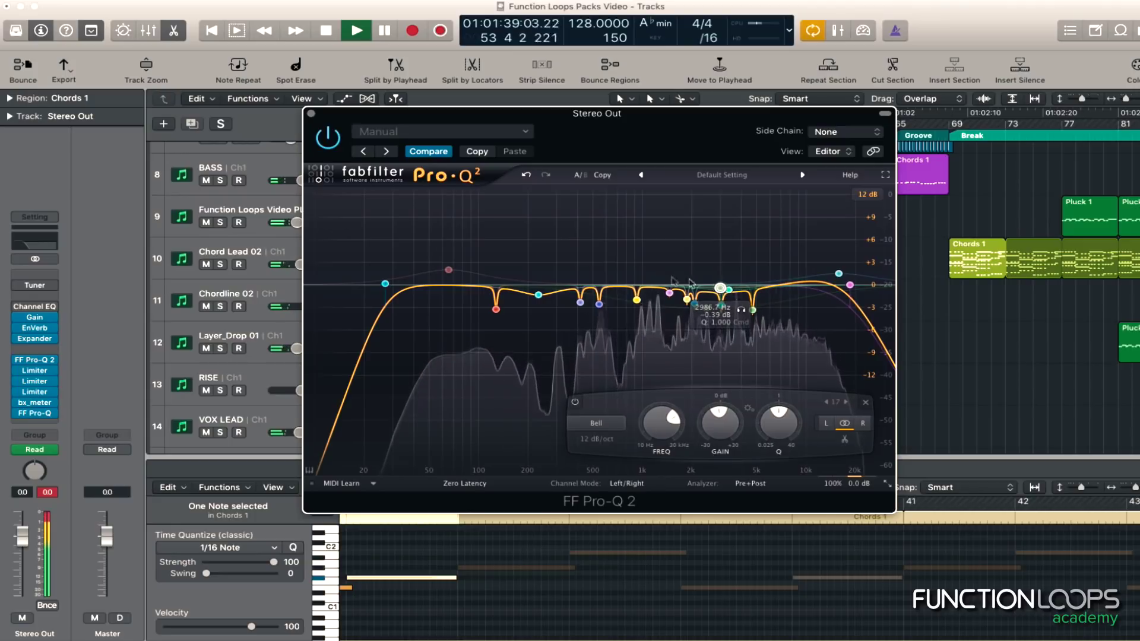
{"action": "left_click_drag", "start_coordinate": [619, 290], "coordinate": [710, 300]}
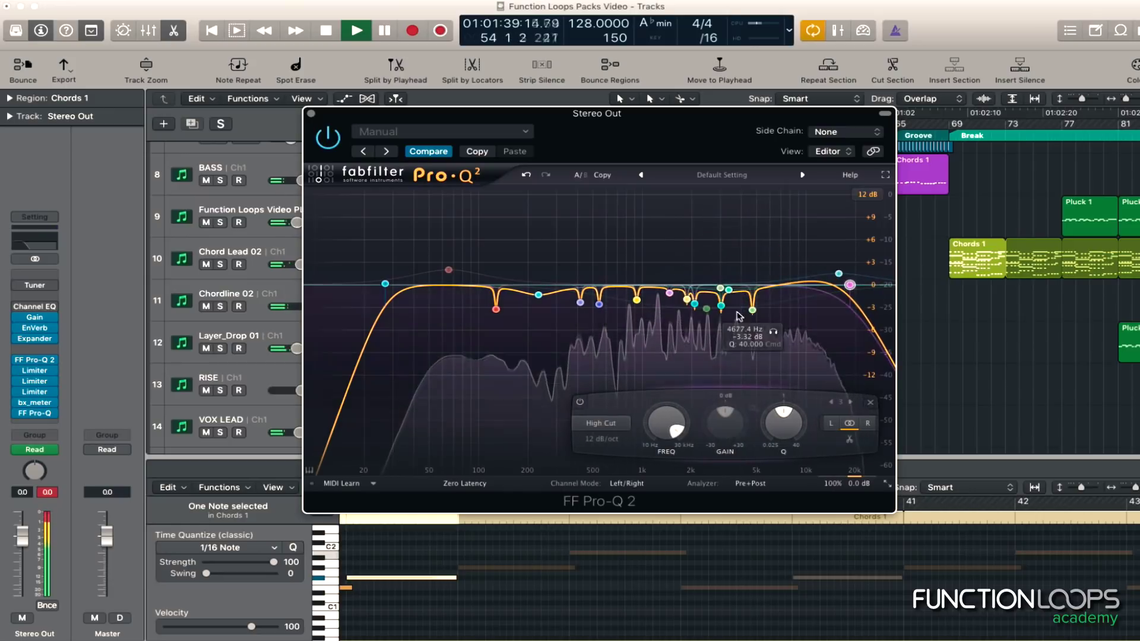
{"action": "left_click_drag", "start_coordinate": [723, 295], "coordinate": [713, 292]}
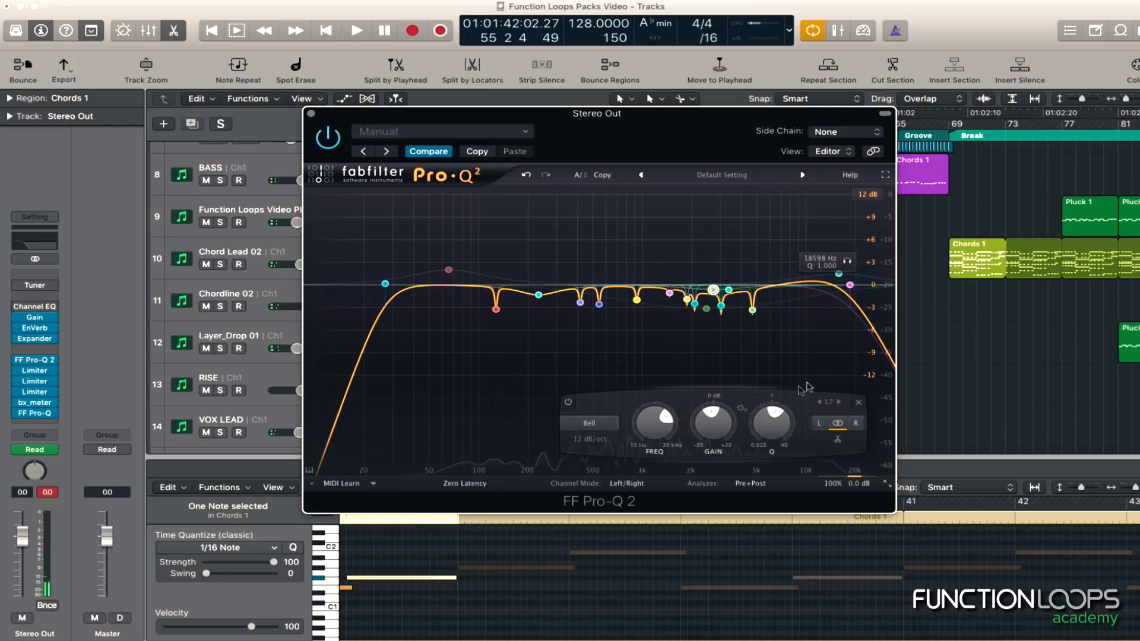
{"action": "key", "text": "space"}
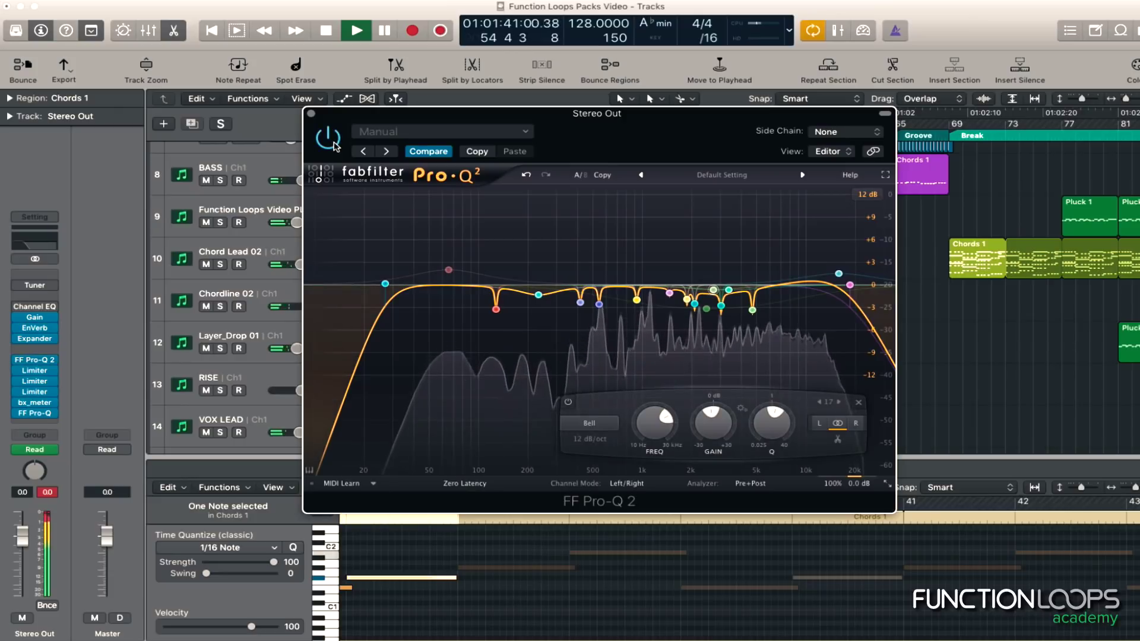
Raise the high-frequency boost near 15 kHz and move the low cut up to about 37 Hz, comparing against the bypassed EQ
{"action": "left_click_drag", "start_coordinate": [839, 274], "coordinate": [844, 267]}
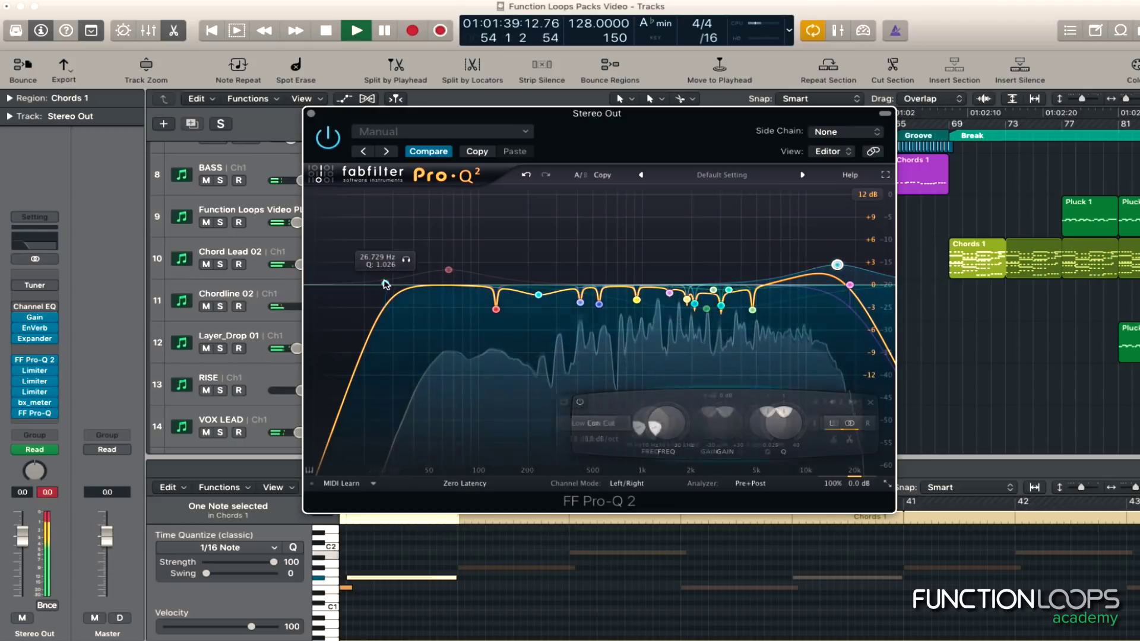
{"action": "left_click_drag", "start_coordinate": [385, 283], "coordinate": [408, 284]}
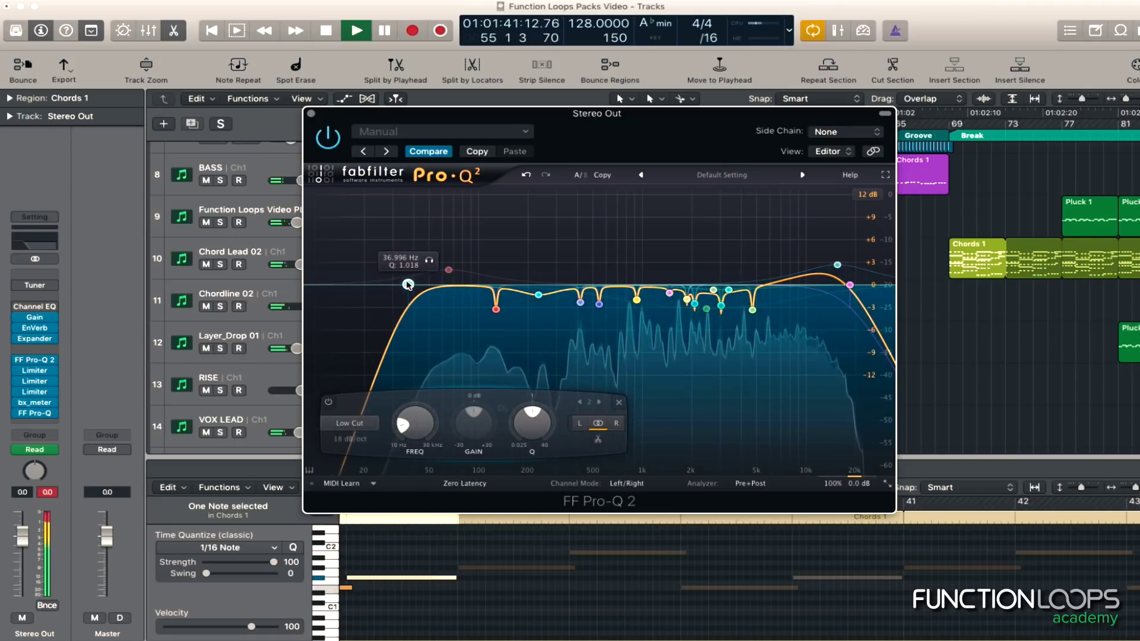
{"action": "left_click", "coordinate": [329, 137]}
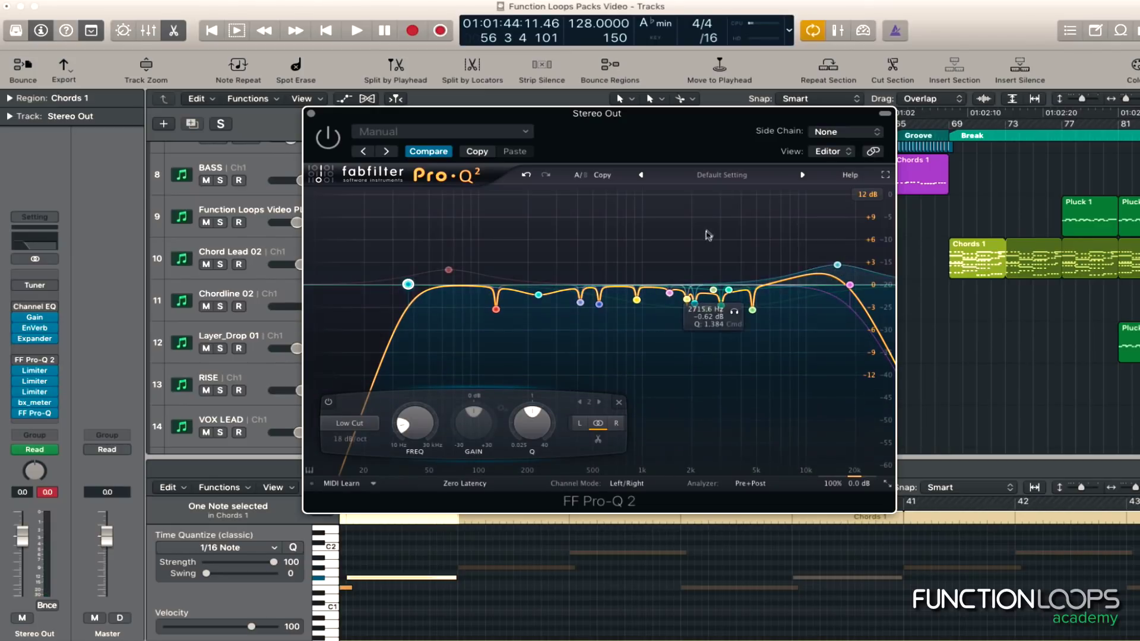
{"action": "key", "text": "space"}
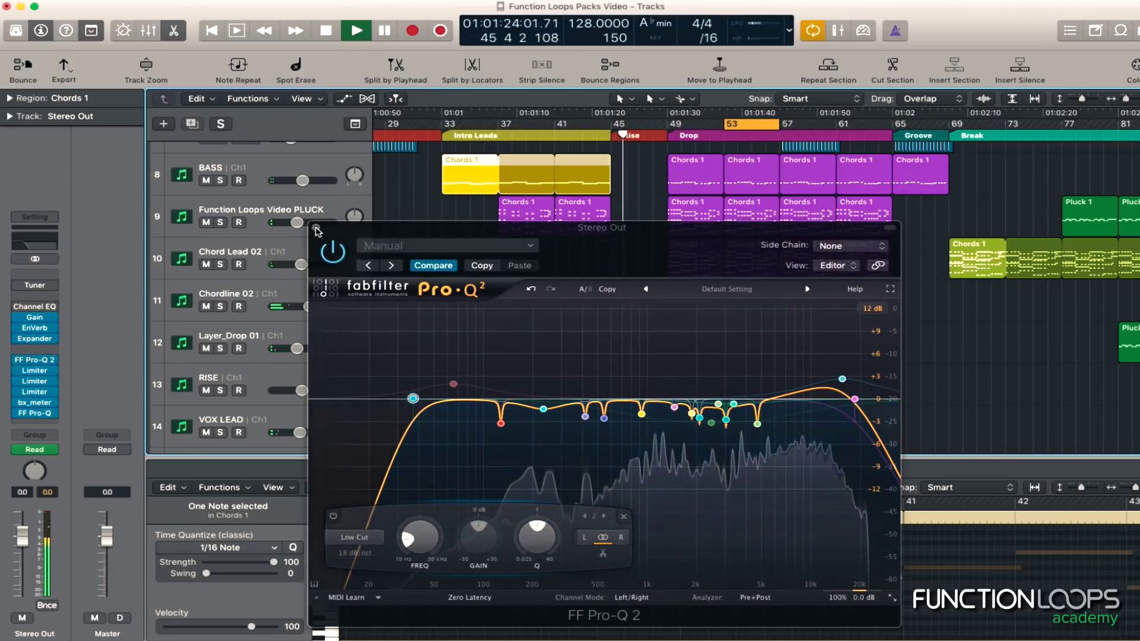
Close the FF Pro-Q 2 window and play the Break section while toggling the EQ's bypass on the Stereo Out
{"action": "left_click", "coordinate": [314, 231]}
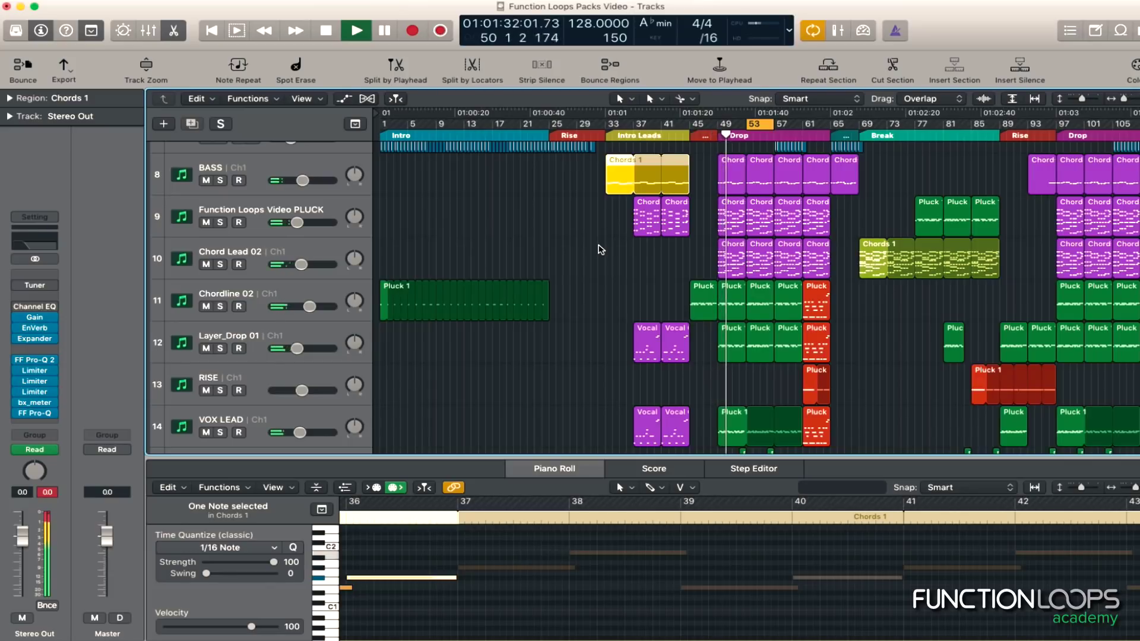
{"action": "scroll", "coordinate": [588, 248], "scroll_direction": "right", "scroll_amount": 3}
{"action": "left_click", "coordinate": [842, 136]}
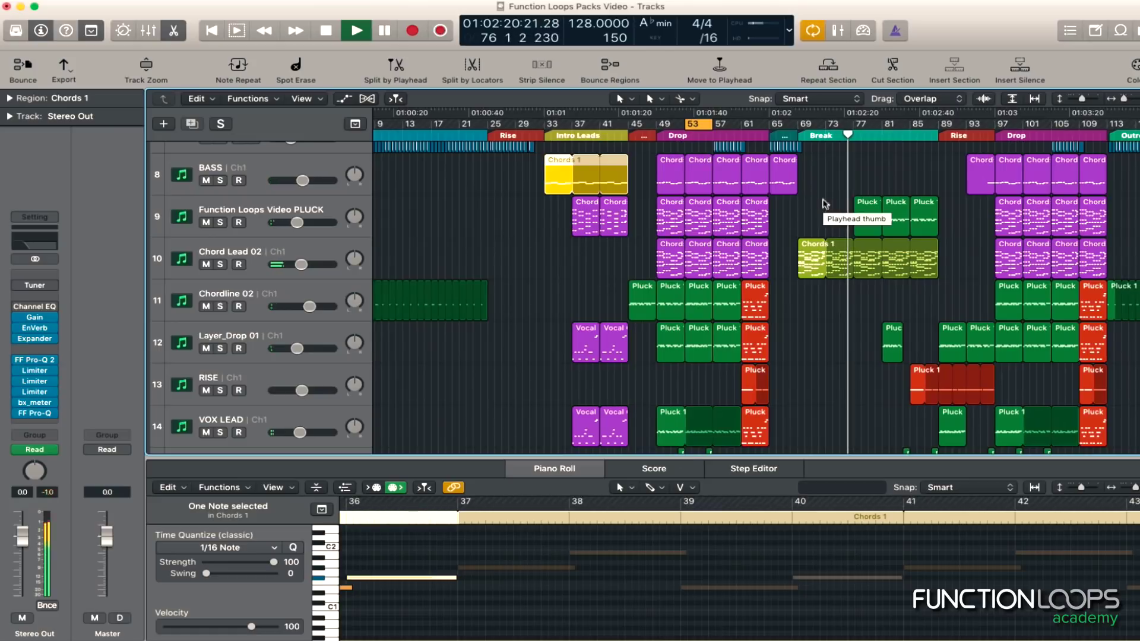
{"action": "left_click_drag", "start_coordinate": [24, 414], "coordinate": [18, 365]}
{"action": "left_click", "coordinate": [17, 362]}
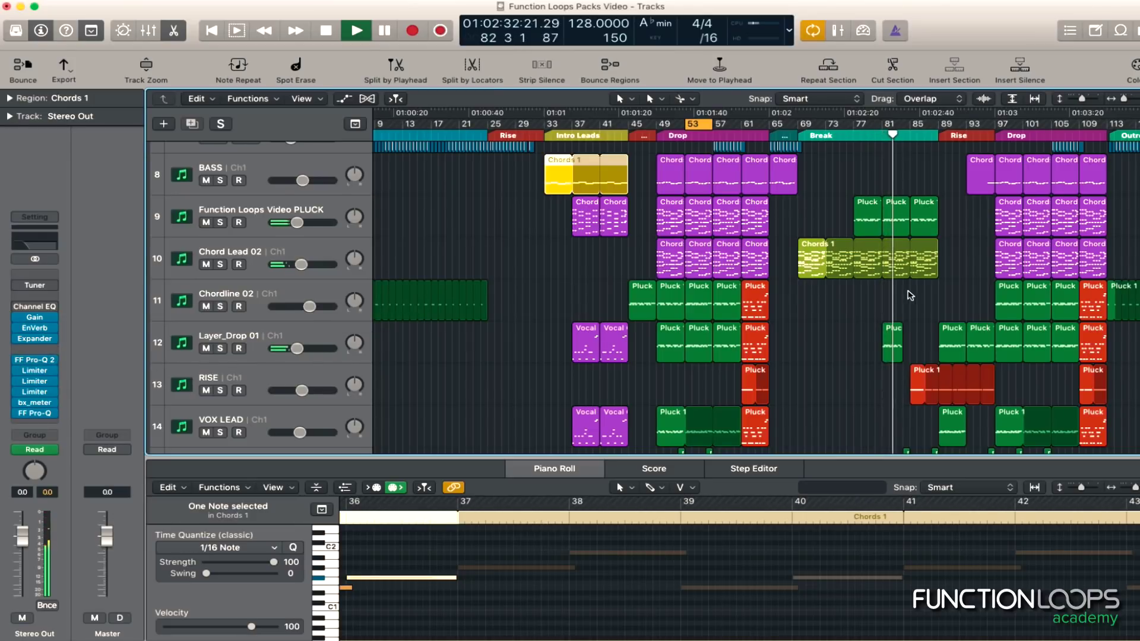
Reopen FF Pro-Q 2 during the second Rise, move its window clear of the arrangement, and toggle its bypass to compare
{"action": "scroll", "coordinate": [910, 295], "scroll_direction": "down", "scroll_amount": 4}
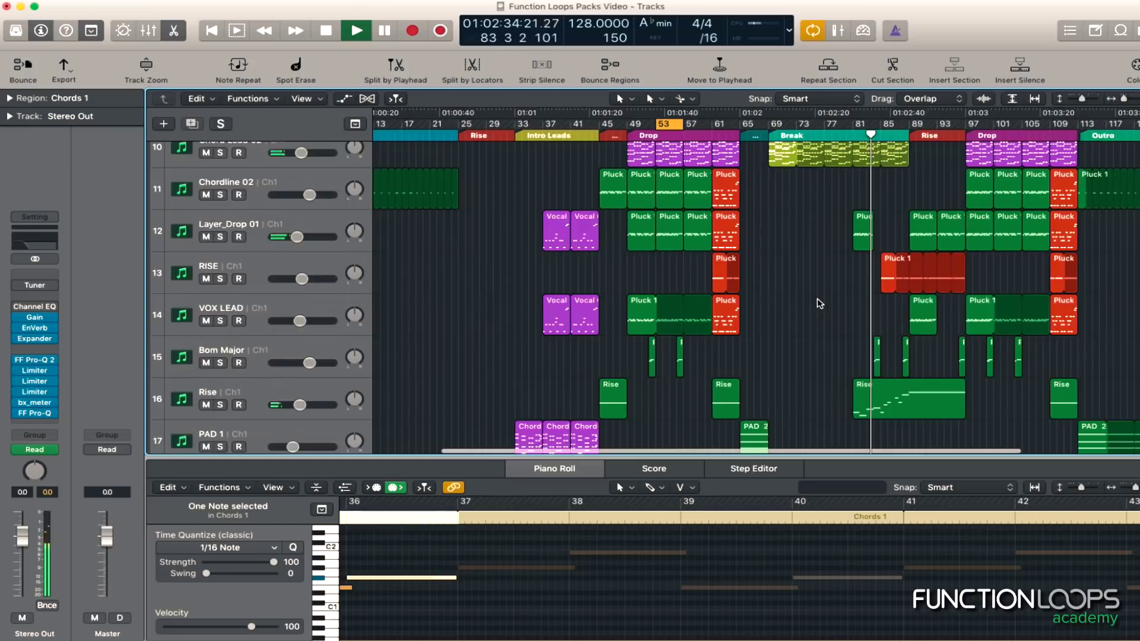
{"action": "scroll", "coordinate": [820, 303], "scroll_direction": "down", "scroll_amount": 2}
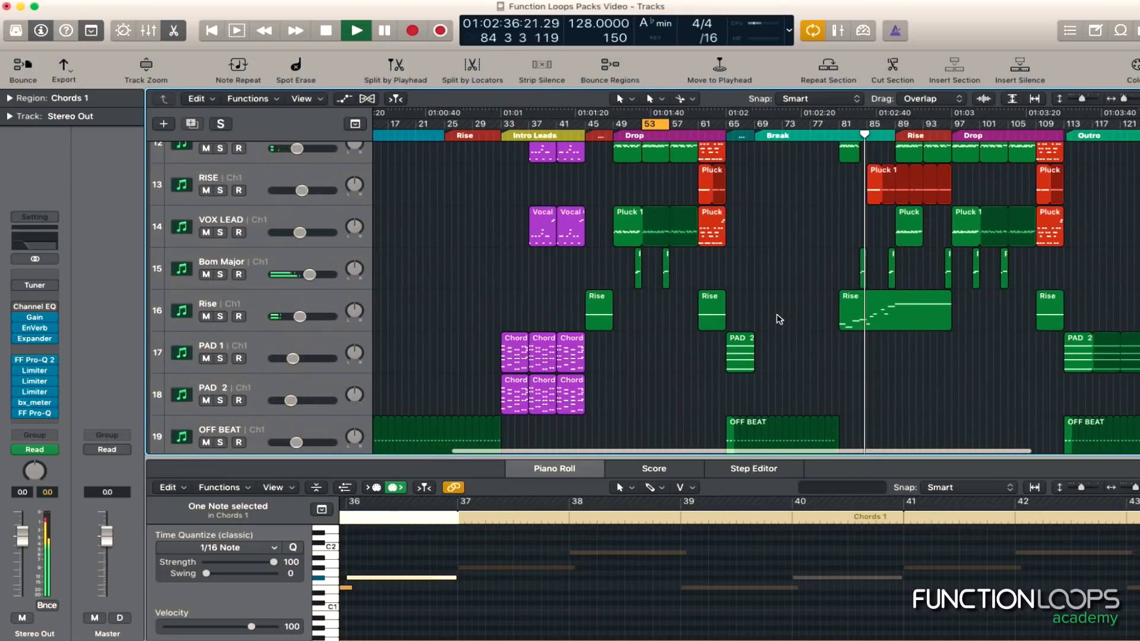
{"action": "scroll", "coordinate": [760, 327], "scroll_direction": "right", "scroll_amount": 1}
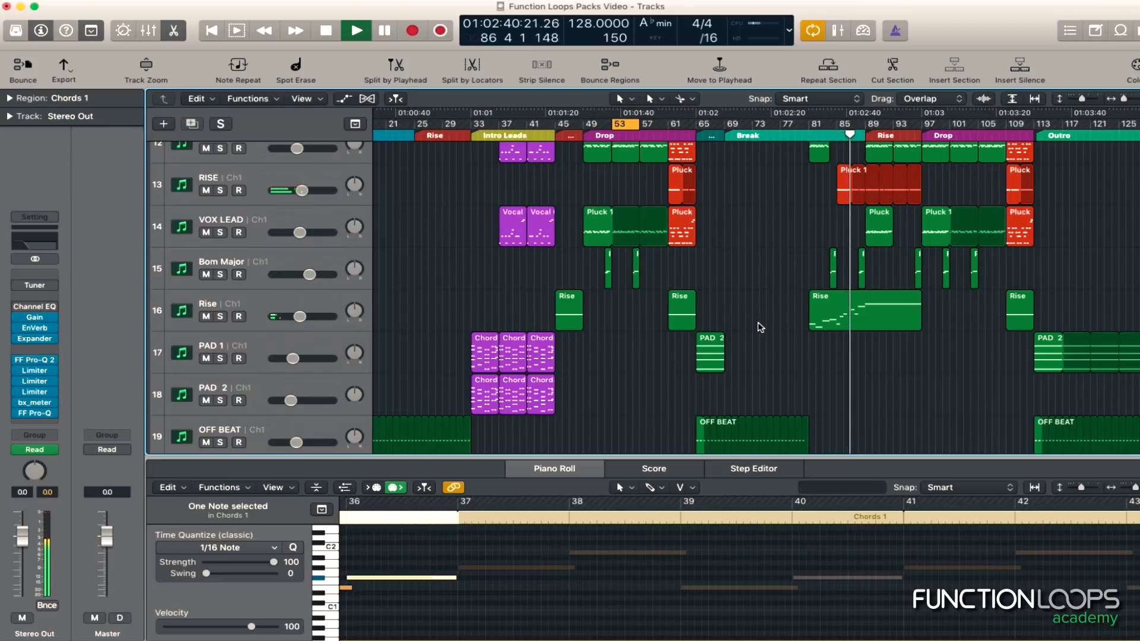
{"action": "scroll", "coordinate": [760, 327], "scroll_direction": "right", "scroll_amount": 1}
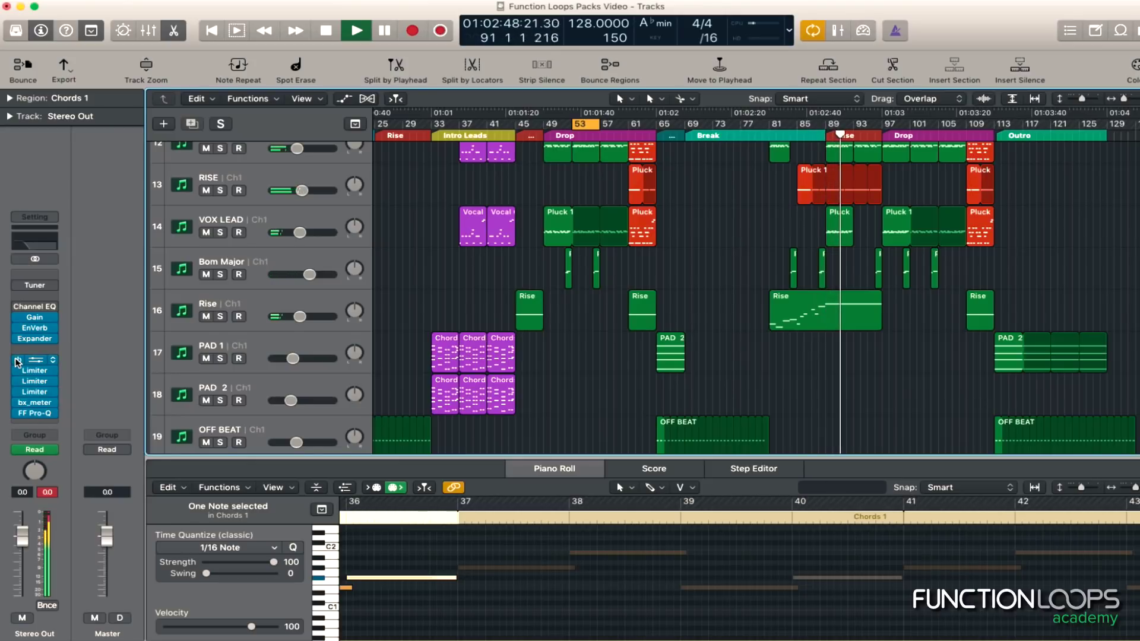
{"action": "left_click", "coordinate": [35, 360]}
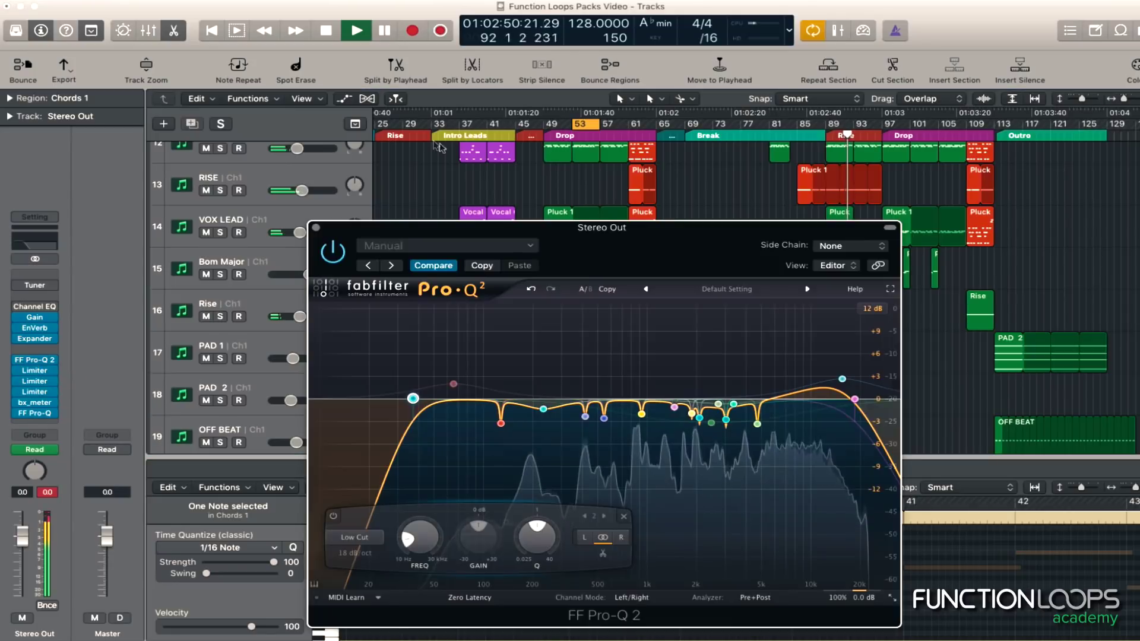
{"action": "left_click_drag", "start_coordinate": [656, 248], "coordinate": [447, 67]}
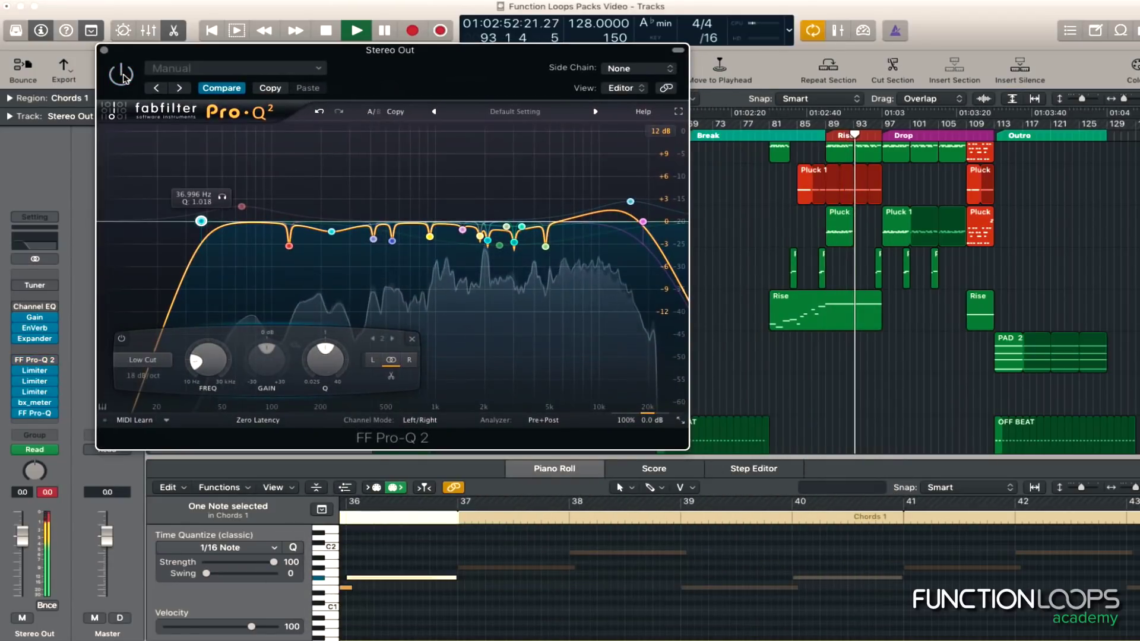
{"action": "left_click", "coordinate": [122, 74]}
{"action": "left_click", "coordinate": [122, 75]}
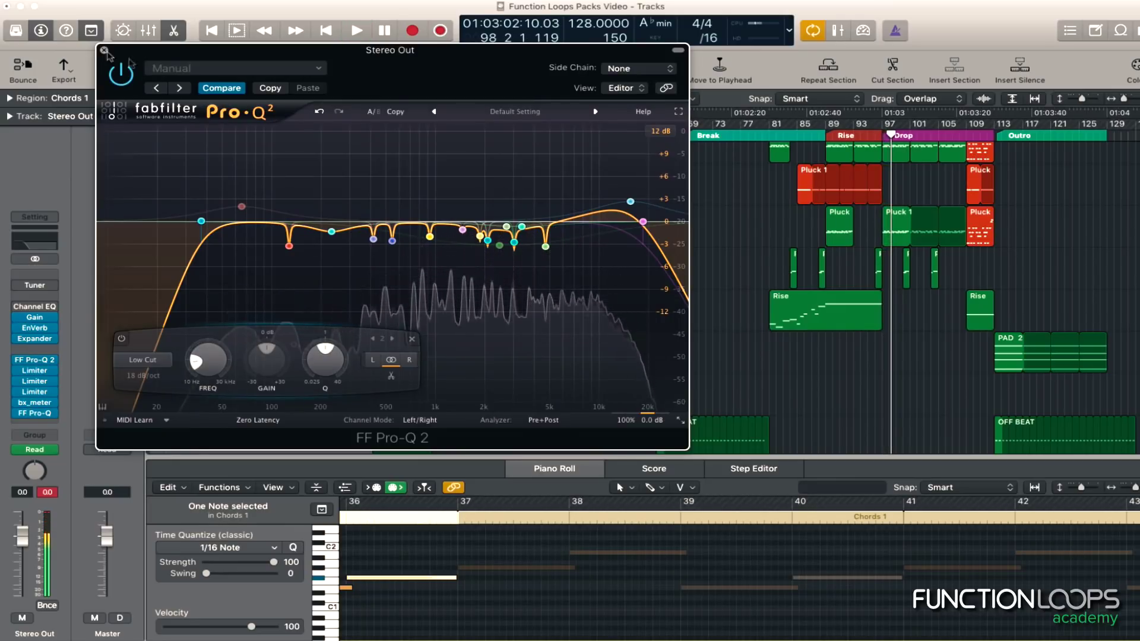
Close the EQ, stop playback, and set the Stereo Out EnVerb automation peak at the end of the second Rise to 74%
{"action": "left_click", "coordinate": [101, 53]}
{"action": "key", "text": "space"}
{"action": "scroll", "coordinate": [844, 351], "scroll_direction": "down", "scroll_amount": 10}
{"action": "scroll", "coordinate": [844, 350], "scroll_direction": "down", "scroll_amount": 6}
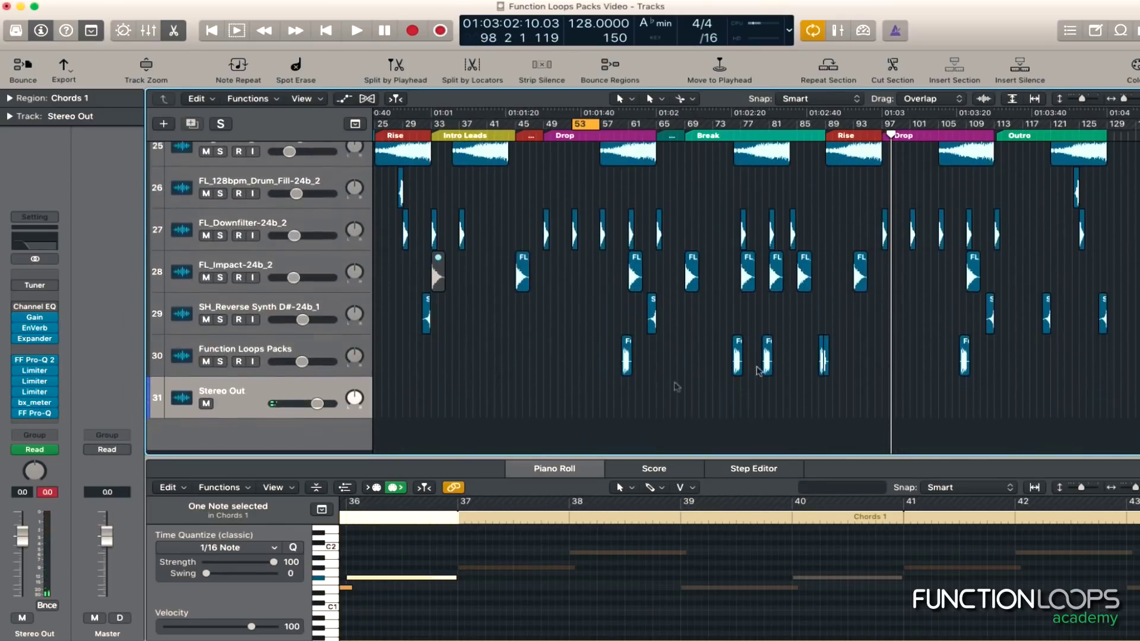
{"action": "key", "text": "a"}
{"action": "scroll", "coordinate": [906, 399], "scroll_direction": "down", "scroll_amount": 8}
{"action": "left_click_drag", "start_coordinate": [879, 379], "coordinate": [879, 390]}
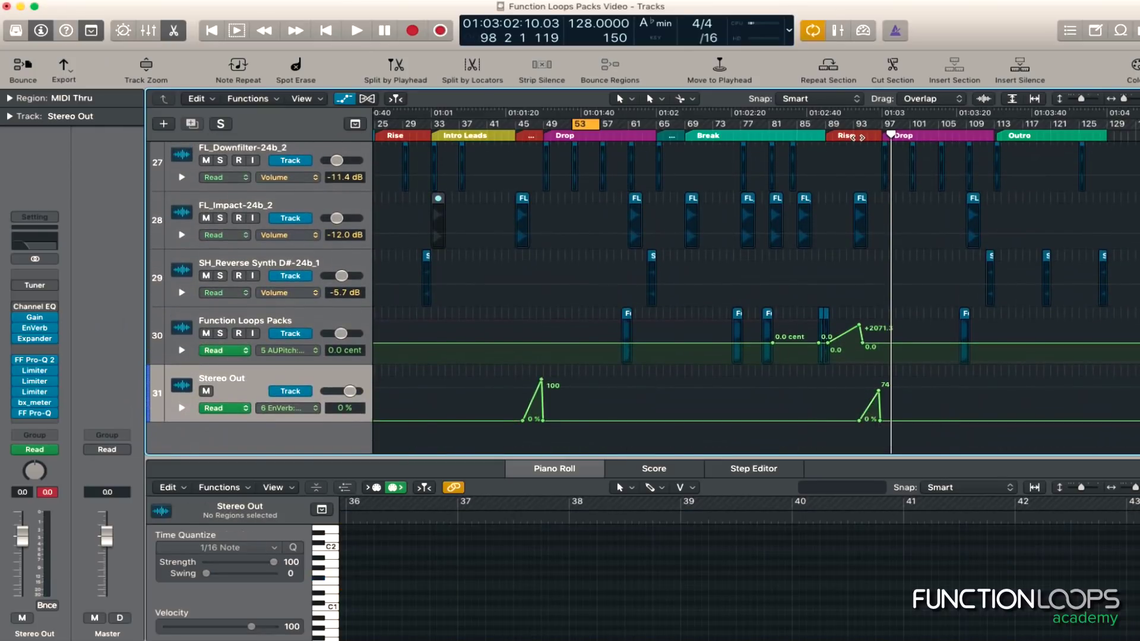
Lower the EnVerb automation peak before the second Drop to 69% and shift it slightly earlier, replaying the end of the Rise
{"action": "key", "text": "space"}
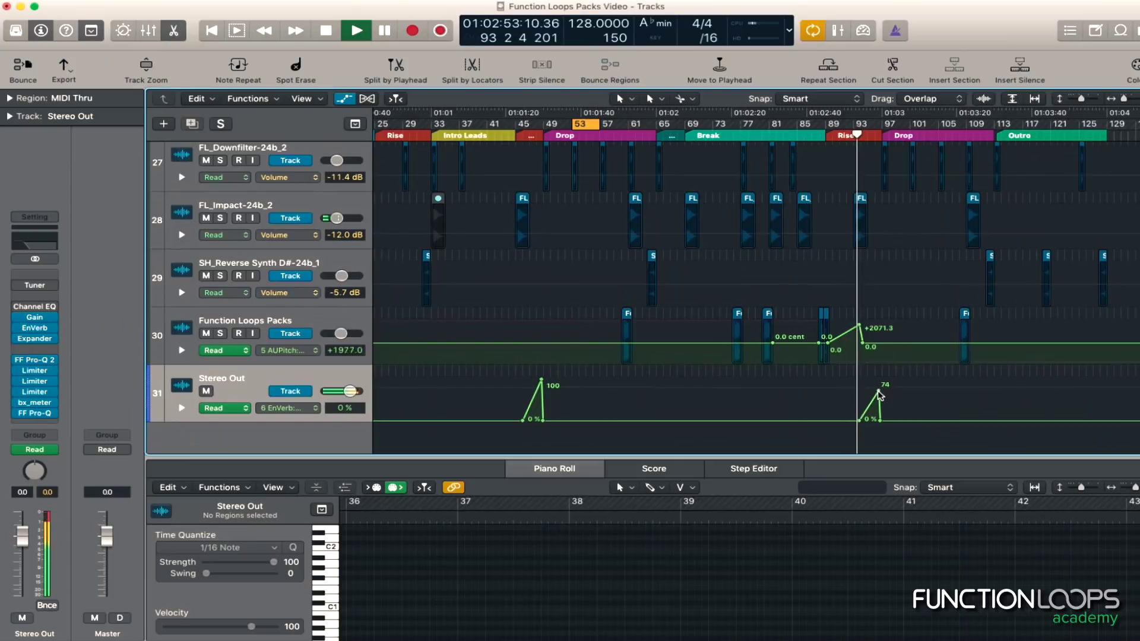
{"action": "left_click_drag", "start_coordinate": [878, 390], "coordinate": [879, 393]}
{"action": "key", "text": "super+Right"}
{"action": "key", "text": "super+Right"}
{"action": "key", "text": "super+Right"}
{"action": "key", "text": "super+Right"}
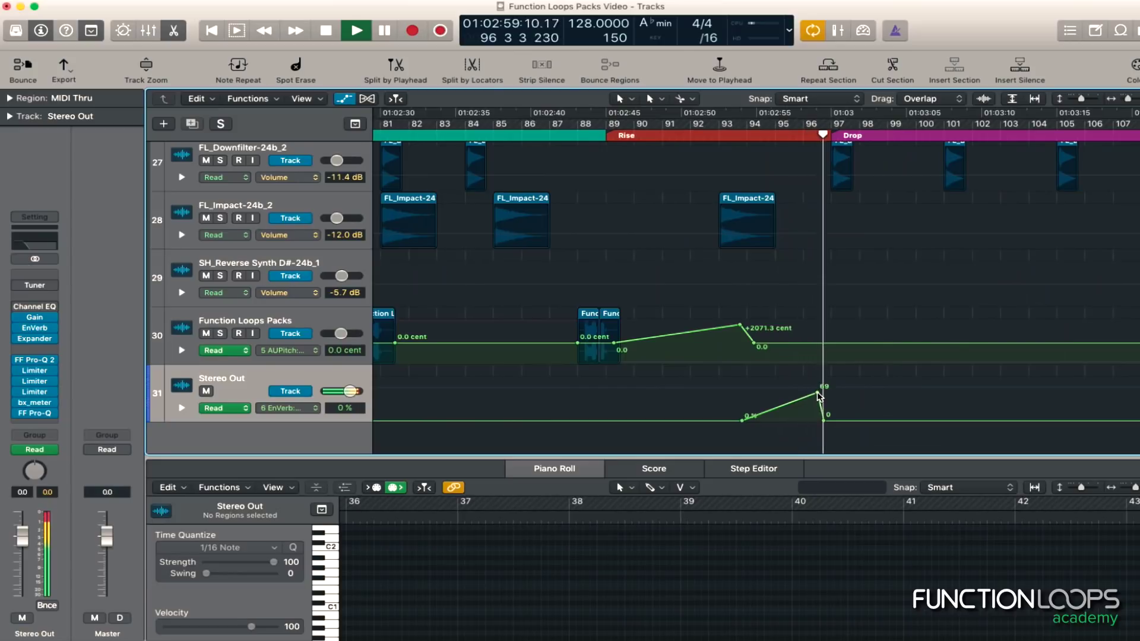
{"action": "left_click_drag", "start_coordinate": [819, 394], "coordinate": [811, 393]}
{"action": "left_click", "coordinate": [785, 135]}
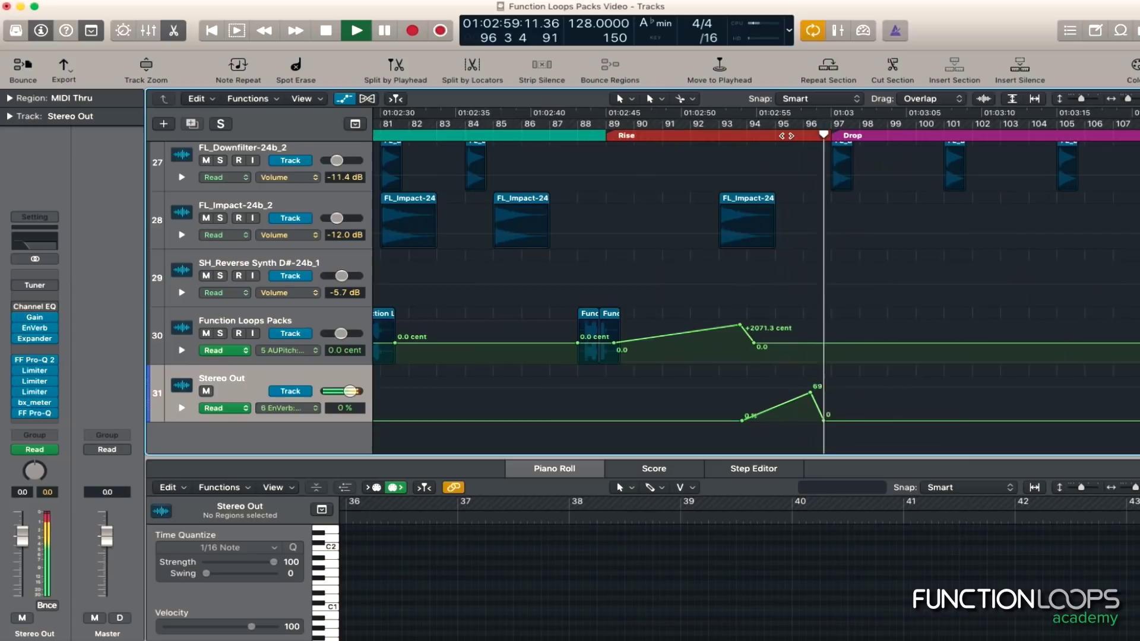
Hide the track automation, zoom the arrangement back out, and stop playback in the second Drop while reviewing the upper tracks
{"action": "key", "text": "a"}
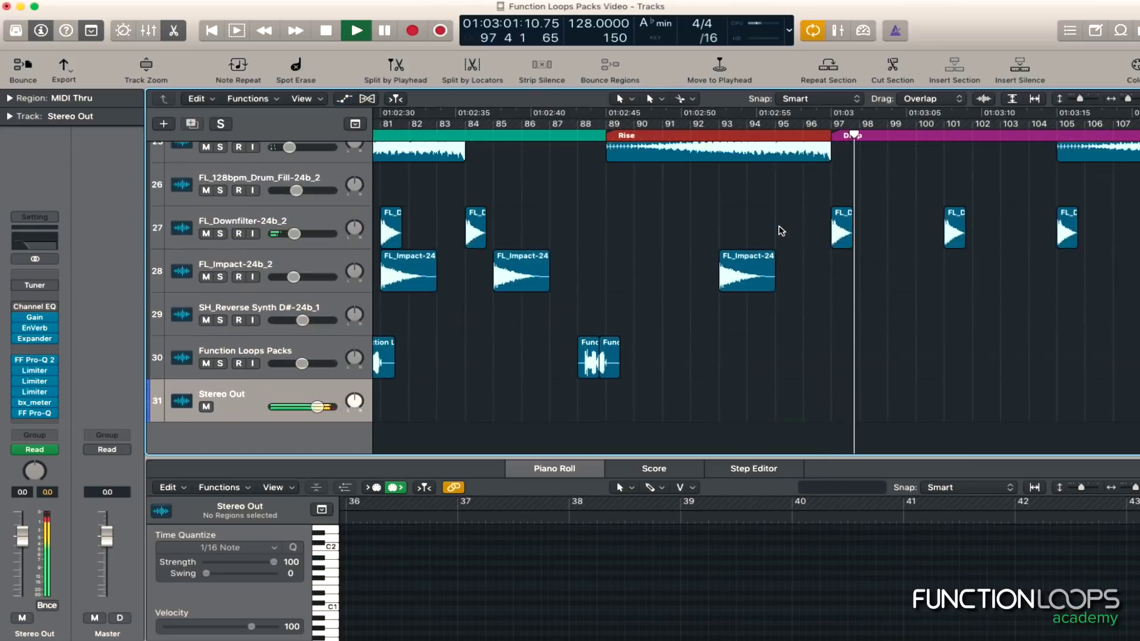
{"action": "key", "text": "super+Left"}
{"action": "key", "text": "super+Left"}
{"action": "key", "text": "super+Left"}
{"action": "scroll", "coordinate": [793, 298], "scroll_direction": "up", "scroll_amount": 8}
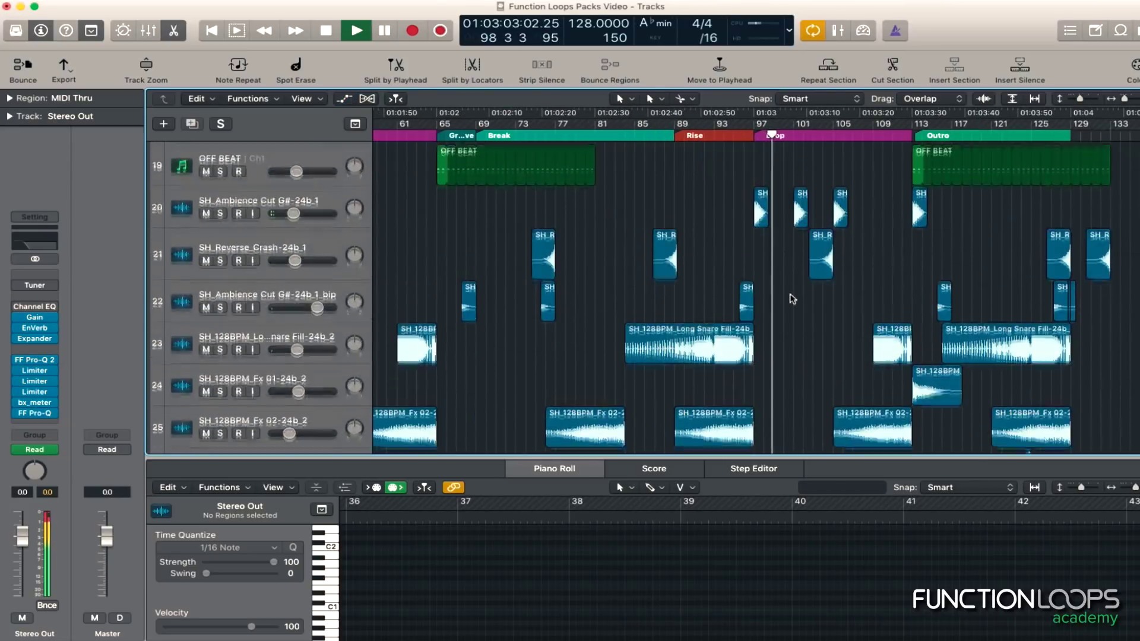
{"action": "scroll", "coordinate": [772, 309], "scroll_direction": "up", "scroll_amount": 15}
{"action": "key", "text": "space"}
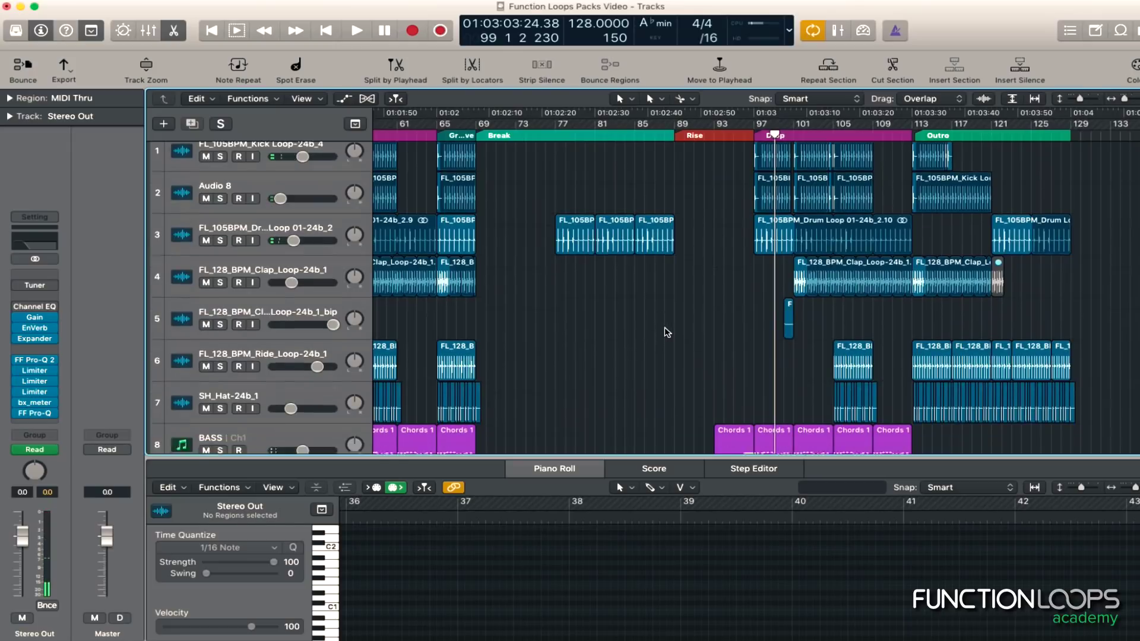
{"action": "scroll", "coordinate": [667, 332], "scroll_direction": "down", "scroll_amount": 5}
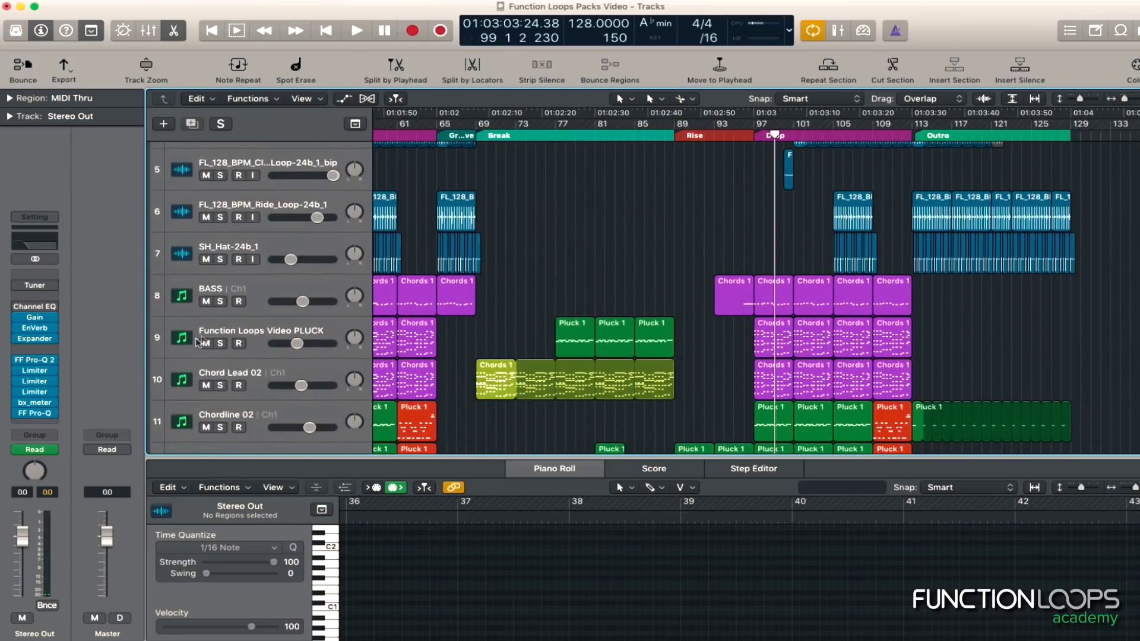
Play the second Drop and toggle the BASS track's mute to compare the mix with and without it, leaving it unmuted
{"action": "left_click", "coordinate": [206, 301]}
{"action": "key", "text": "space"}
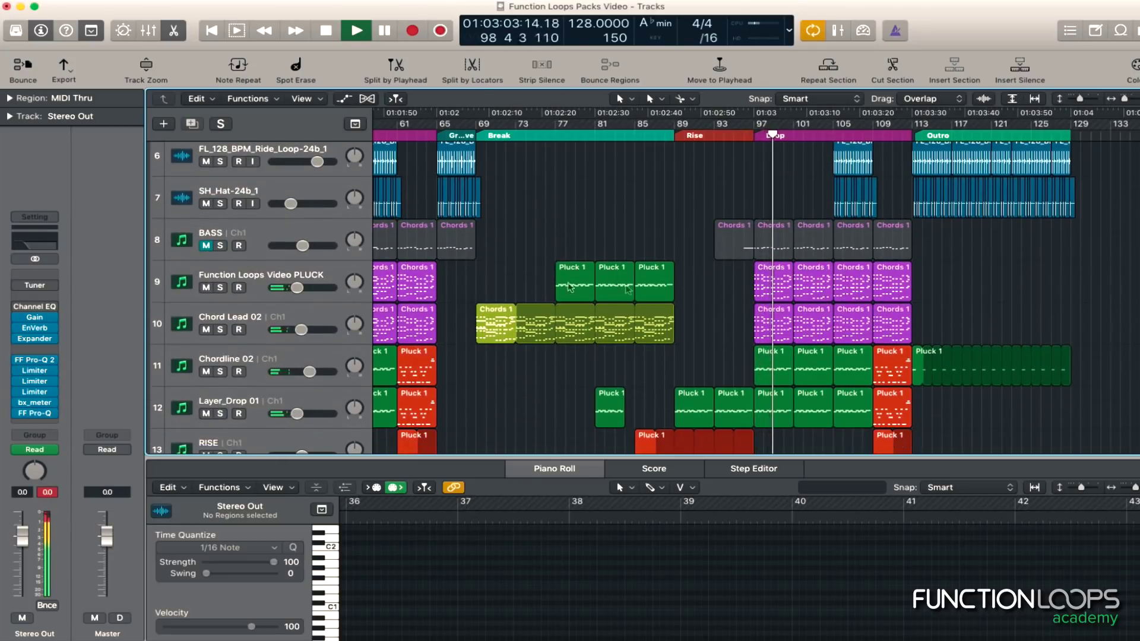
{"action": "scroll", "coordinate": [570, 287], "scroll_direction": "up", "scroll_amount": 5}
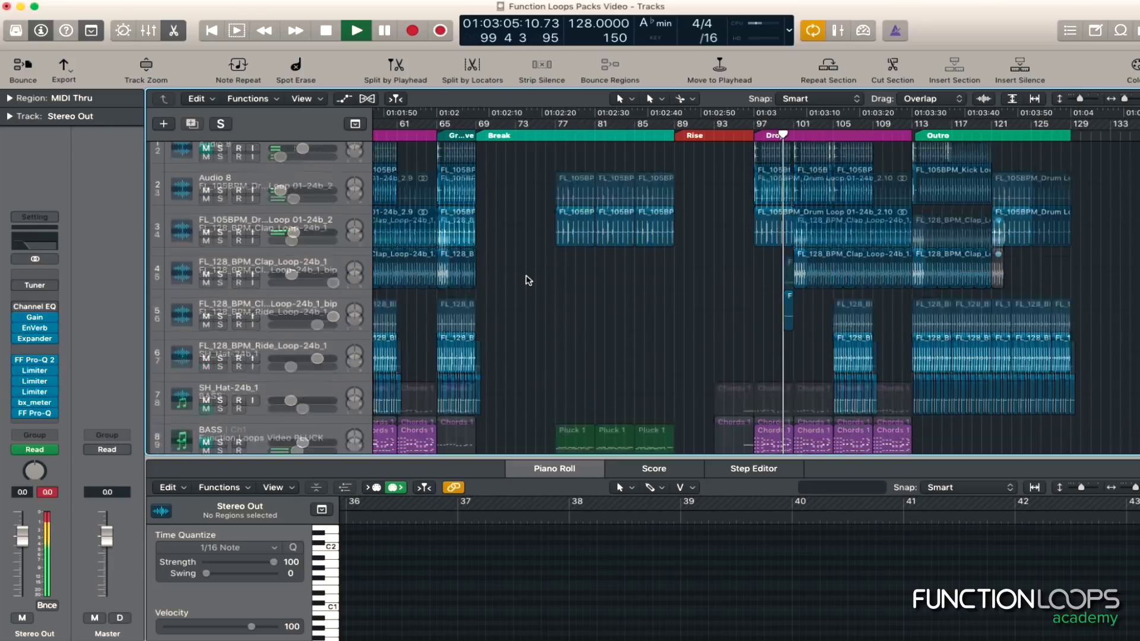
{"action": "scroll", "coordinate": [528, 280], "scroll_direction": "down", "scroll_amount": 3}
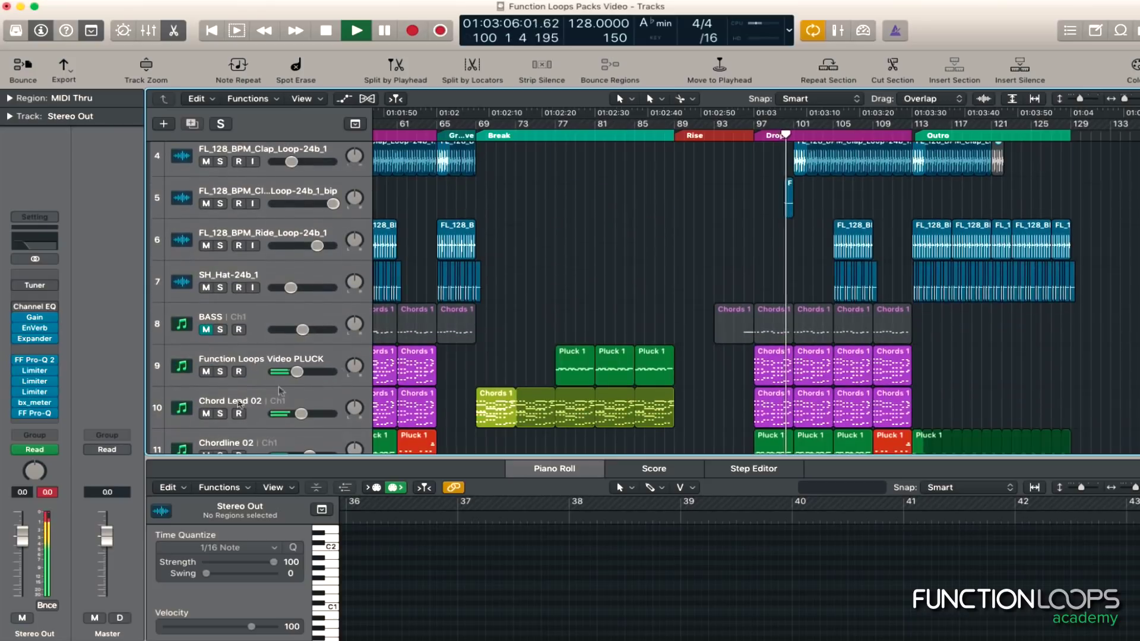
{"action": "left_click", "coordinate": [206, 330]}
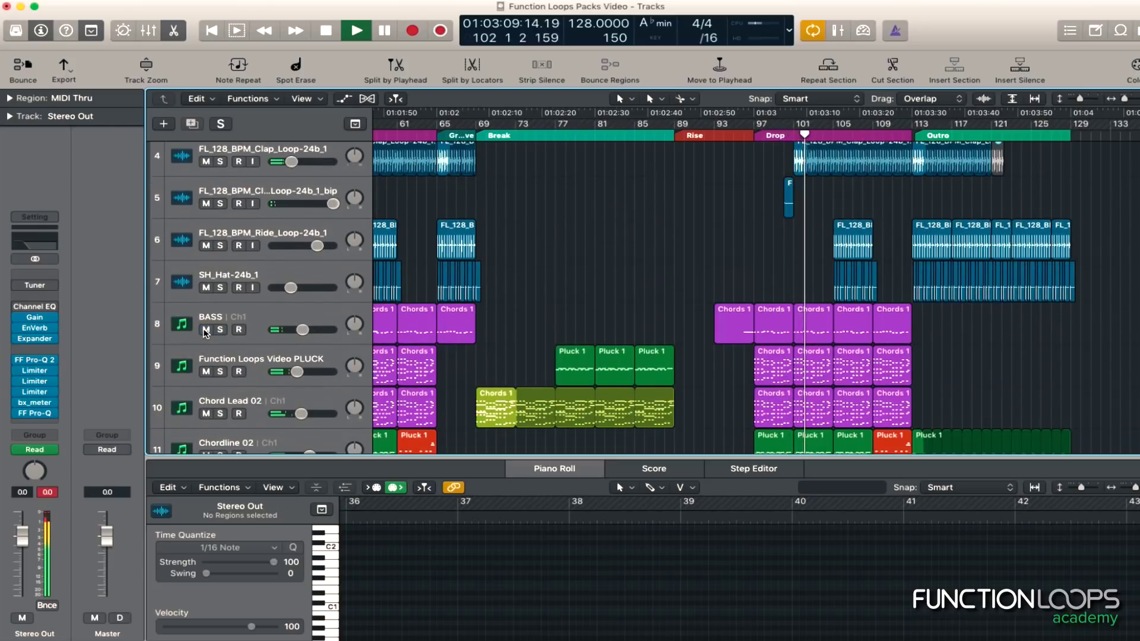
{"action": "scroll", "coordinate": [729, 359], "scroll_direction": "down", "scroll_amount": 2}
{"action": "left_click", "coordinate": [205, 272]}
{"action": "left_click", "coordinate": [205, 272]}
Review the tracks from the kick loop down to the pads and ambience cuts while the second Drop plays
{"action": "scroll", "coordinate": [198, 178], "scroll_direction": "up", "scroll_amount": 5}
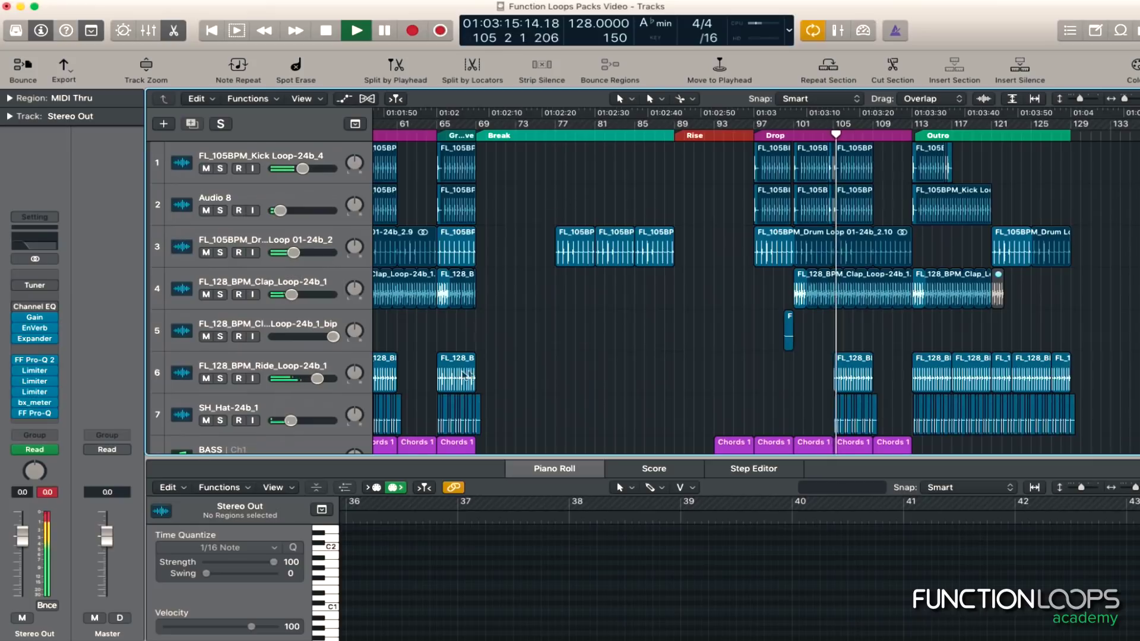
{"action": "scroll", "coordinate": [567, 318], "scroll_direction": "down", "scroll_amount": 10}
{"action": "scroll", "coordinate": [572, 318], "scroll_direction": "down", "scroll_amount": 2}
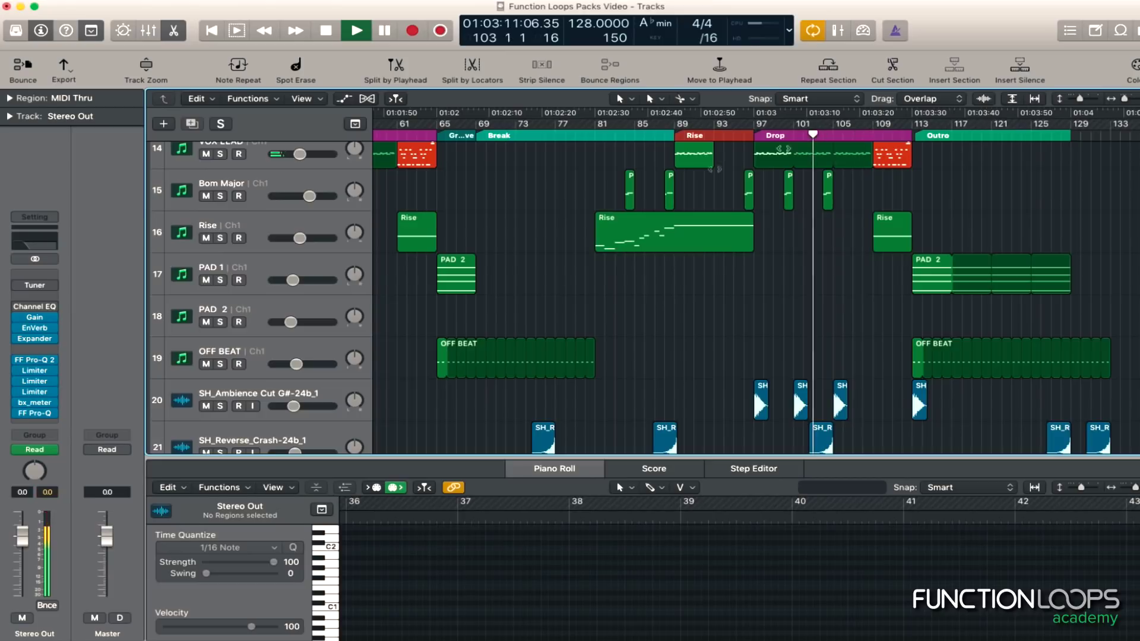
Set the gain of the Stereo Out Legacy limiter with 0.0 ms lookahead to +1.5 dB, check the other two limiters, and close all three
{"action": "left_click", "coordinate": [34, 382]}
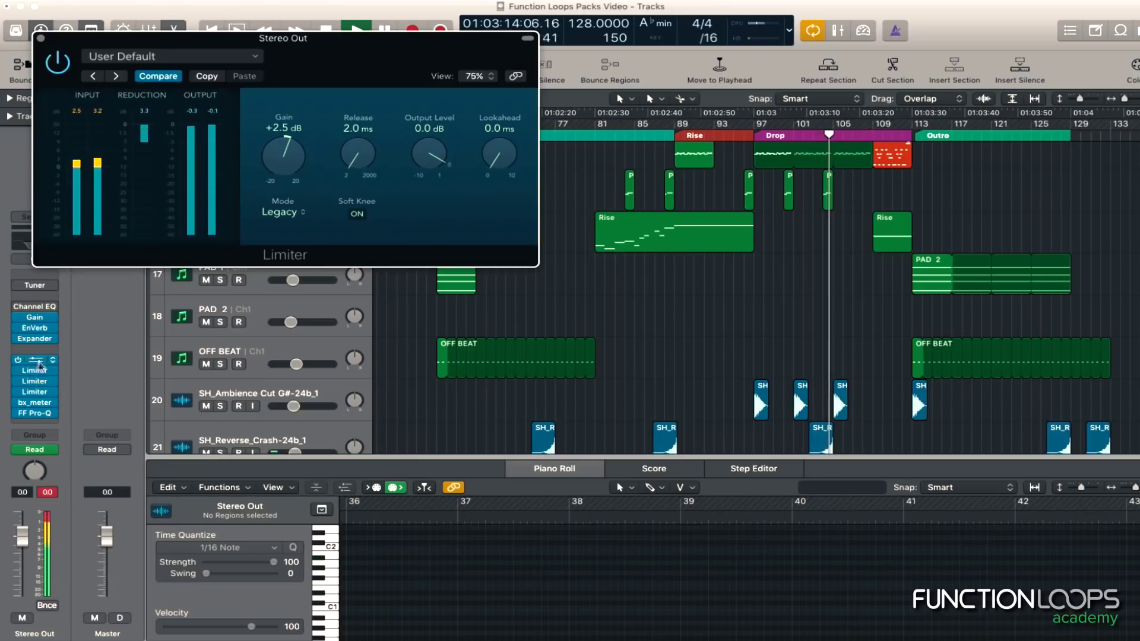
{"action": "left_click", "coordinate": [39, 382]}
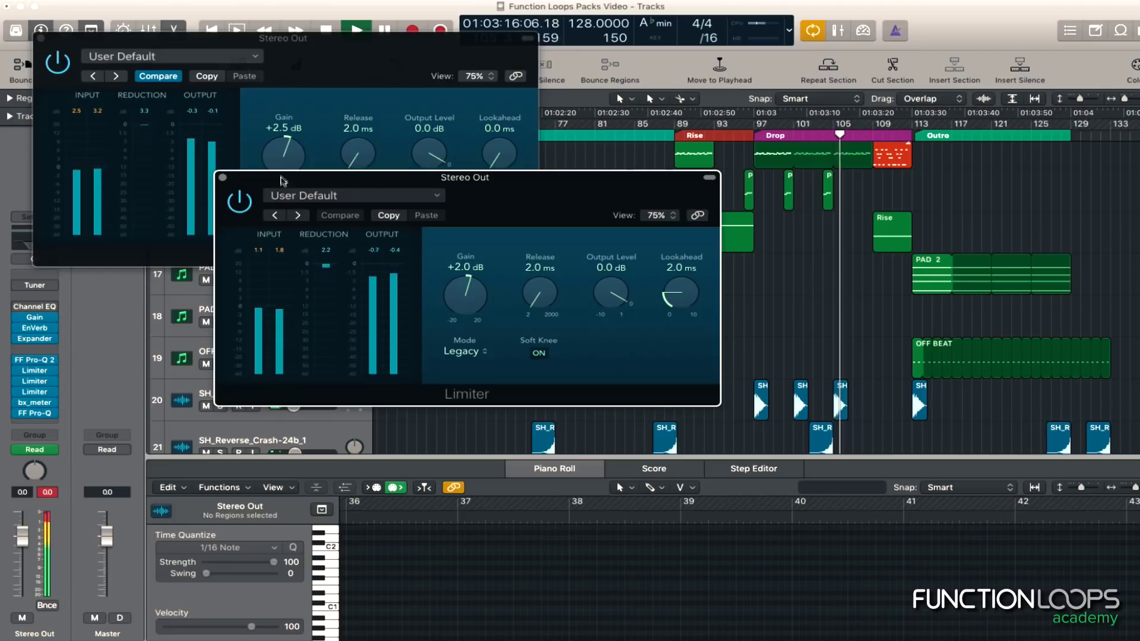
{"action": "left_click", "coordinate": [283, 148]}
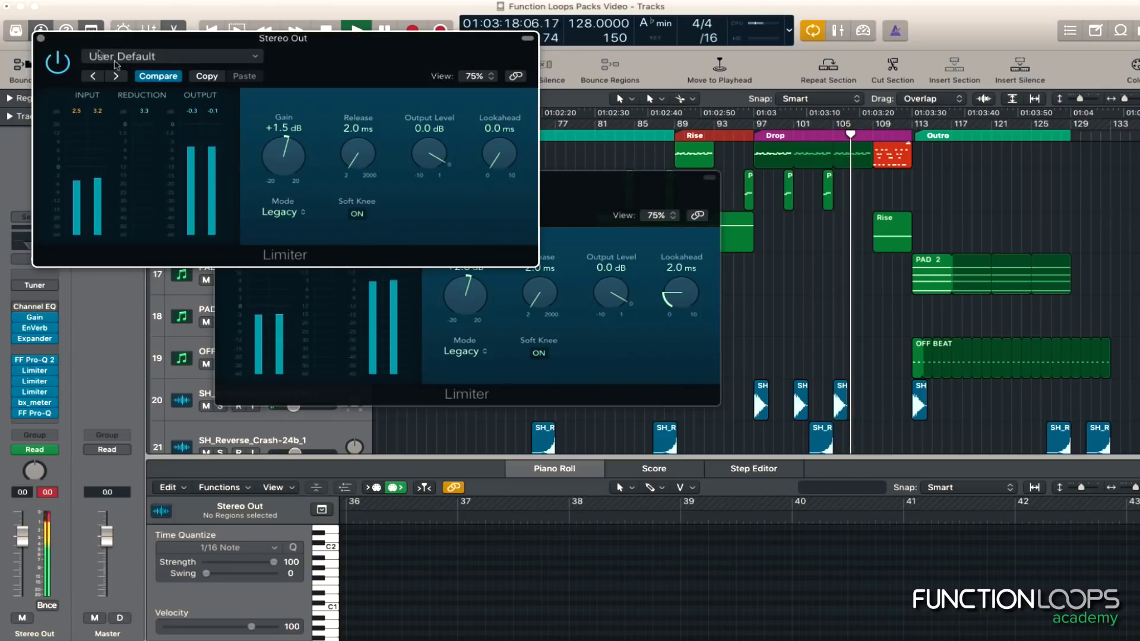
{"action": "left_click", "coordinate": [41, 38]}
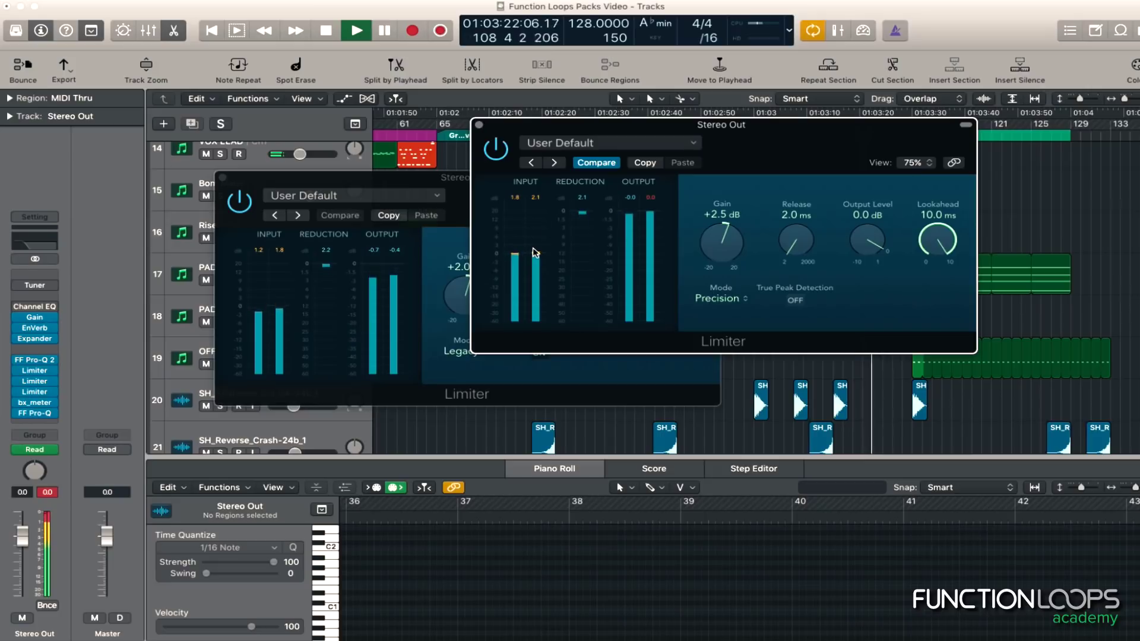
{"action": "left_click", "coordinate": [480, 126]}
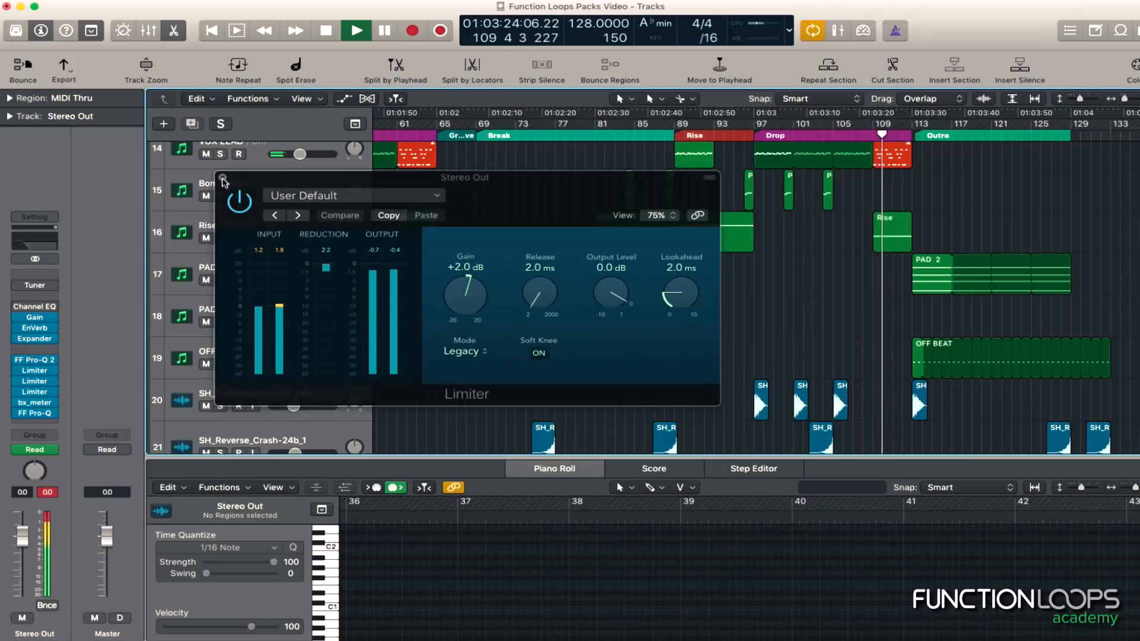
{"action": "left_click", "coordinate": [222, 179]}
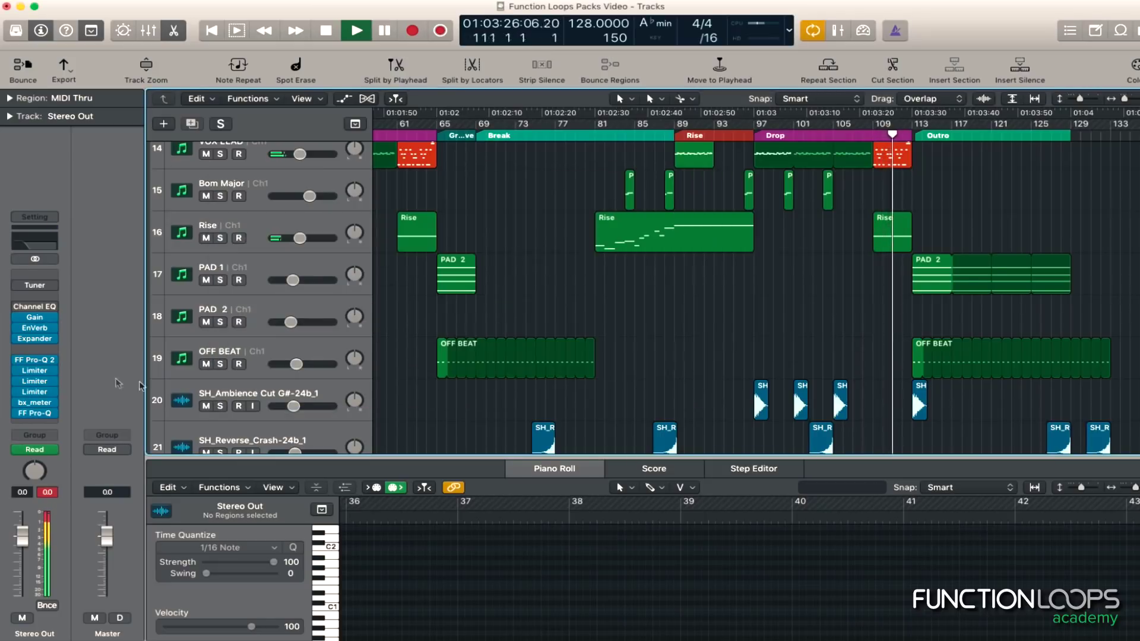
Follow playback from the second Drop into the Outro, stop it there, and look over the lower tracks of the arrangement
{"action": "scroll", "coordinate": [612, 329], "scroll_direction": "right", "scroll_amount": 3}
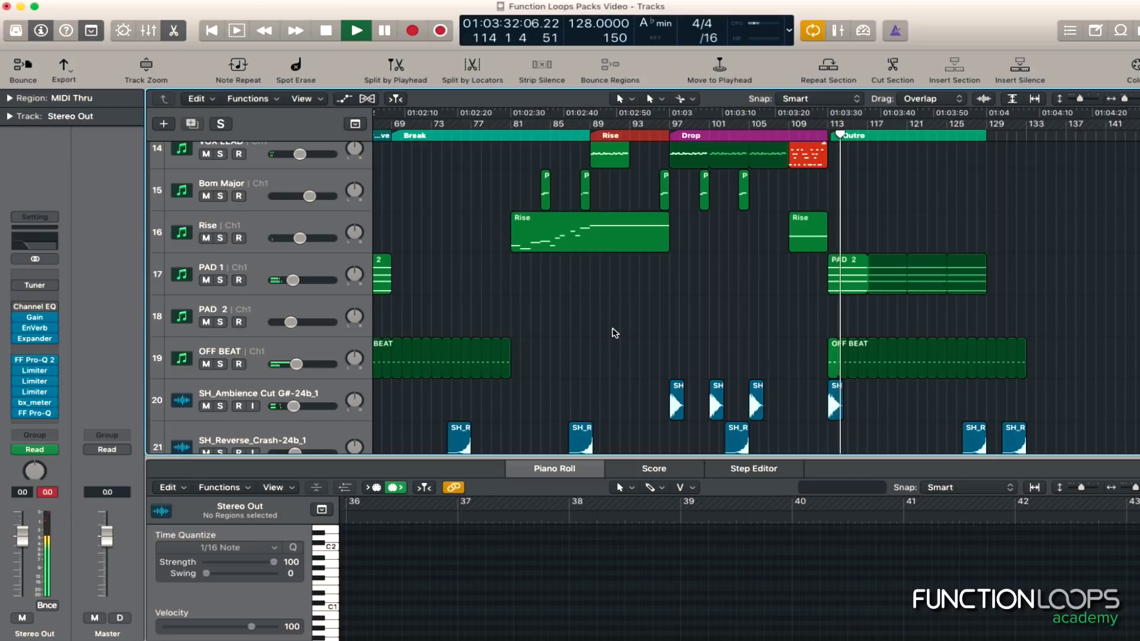
{"action": "scroll", "coordinate": [615, 333], "scroll_direction": "down", "scroll_amount": 2}
{"action": "key", "text": "space"}
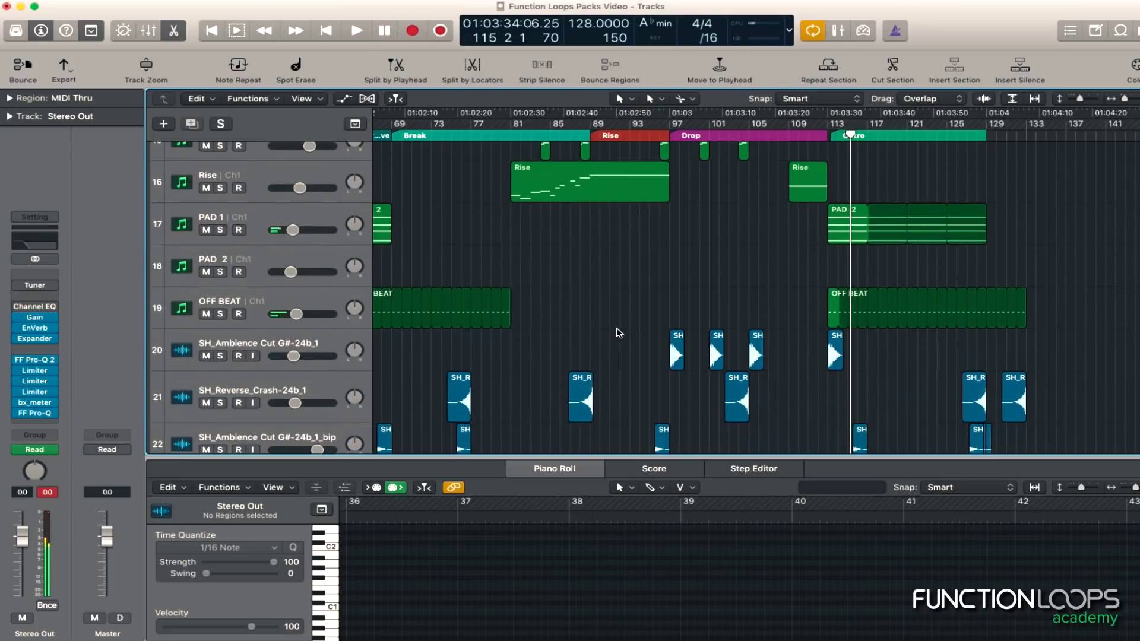
{"action": "scroll", "coordinate": [619, 333], "scroll_direction": "left", "scroll_amount": 3}
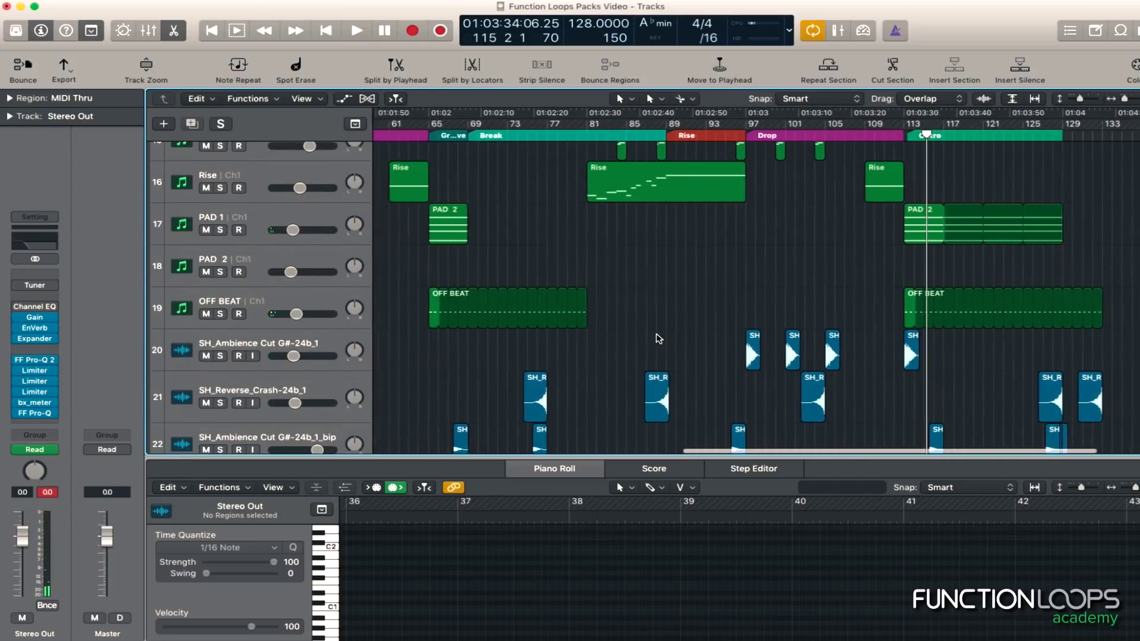
{"action": "scroll", "coordinate": [659, 336], "scroll_direction": "up", "scroll_amount": 1}
{"action": "scroll", "coordinate": [660, 335], "scroll_direction": "up", "scroll_amount": 2}
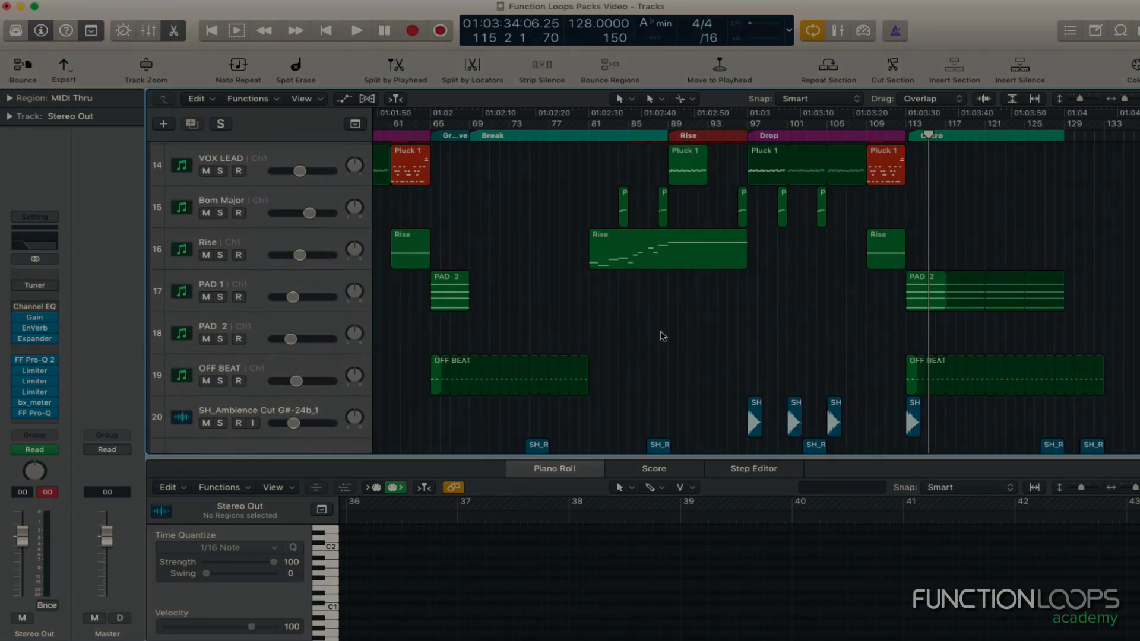